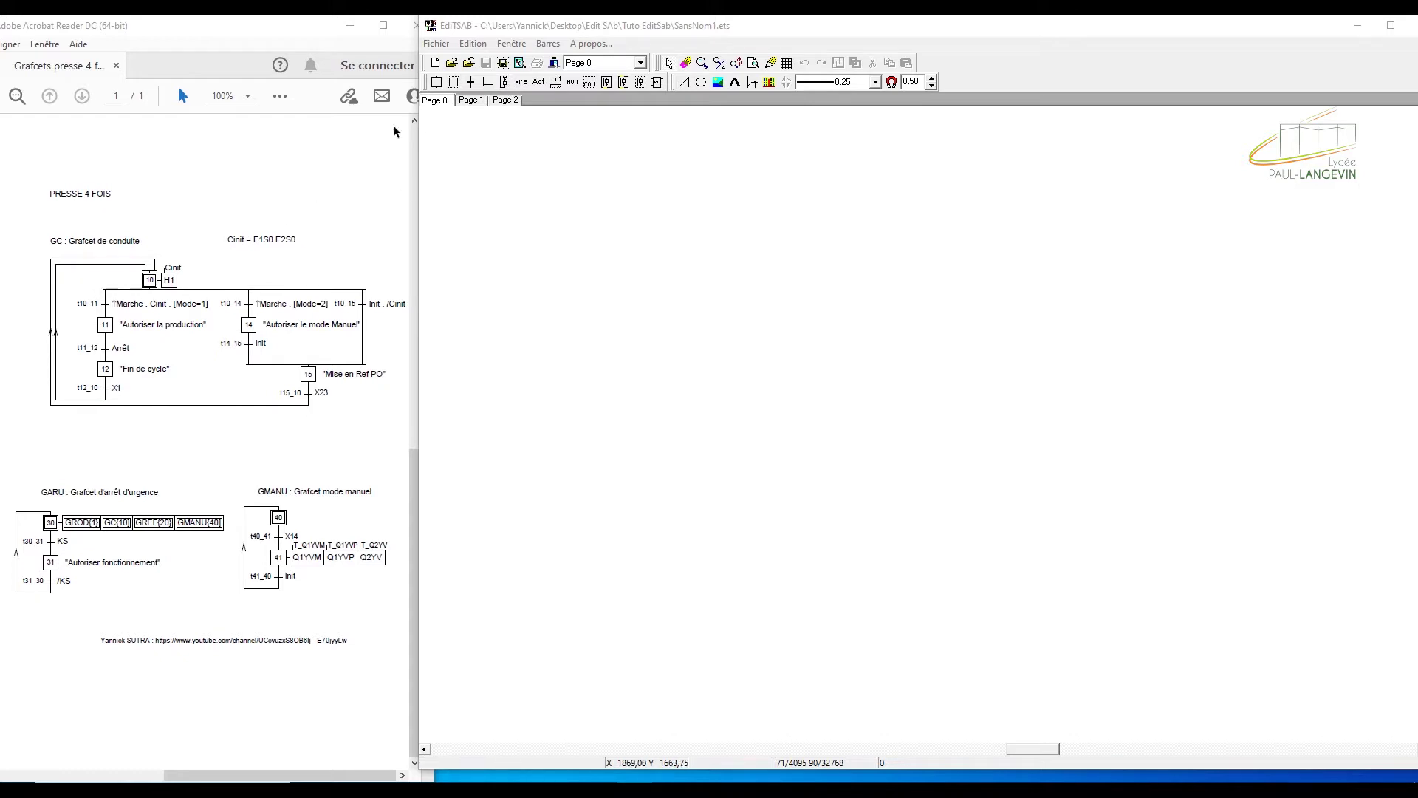
Place the starting step of the GC grafcet and a row of three transitions below it
click(437, 83)
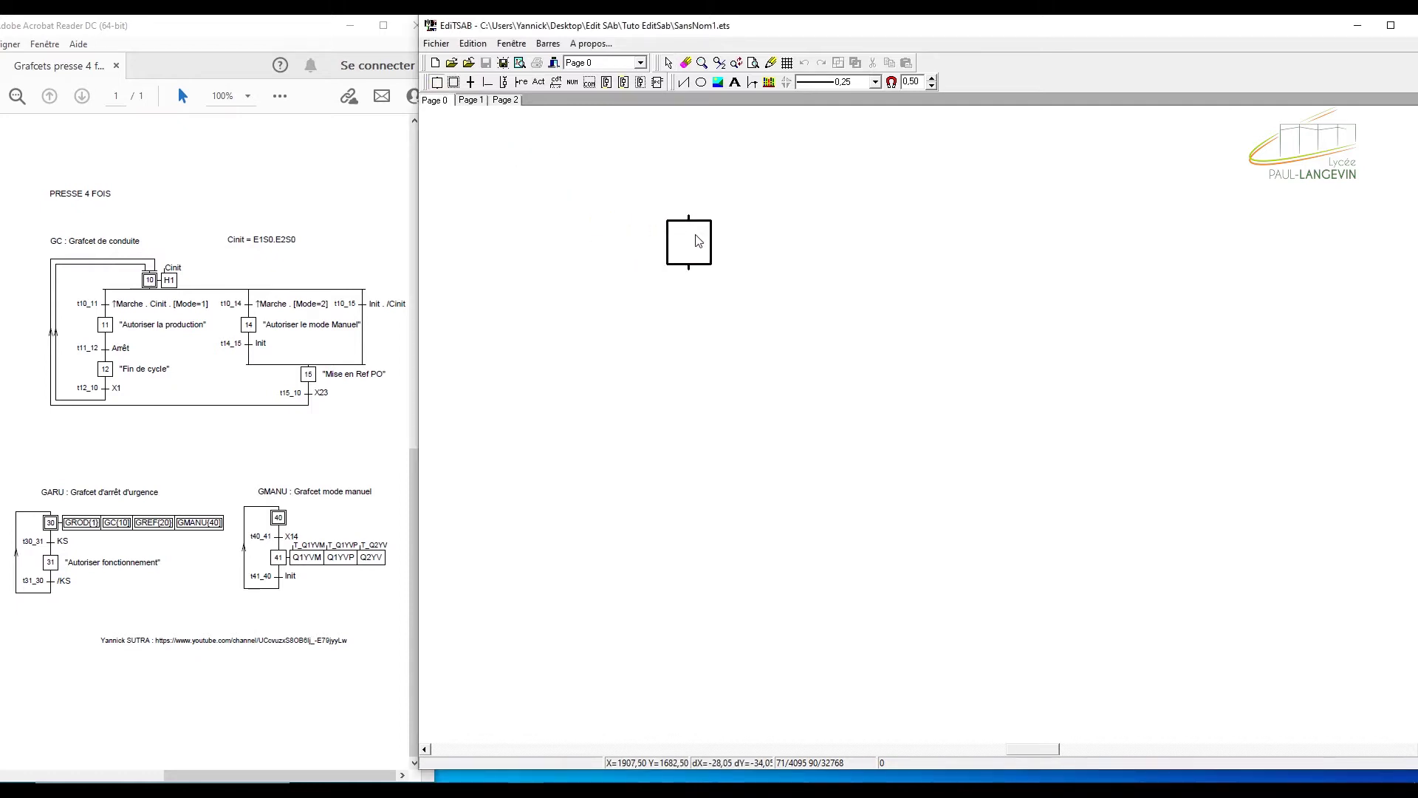
click(814, 233)
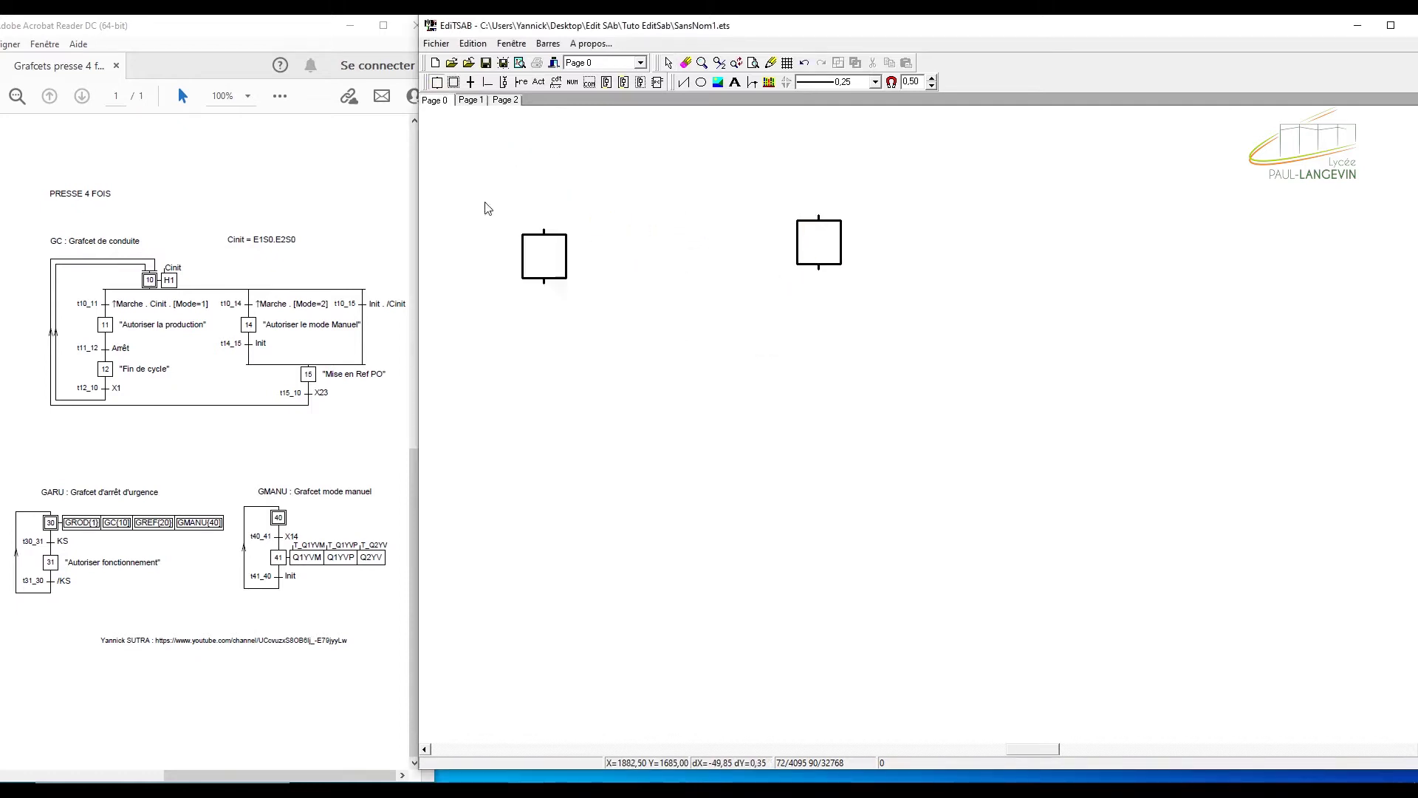
click(471, 83)
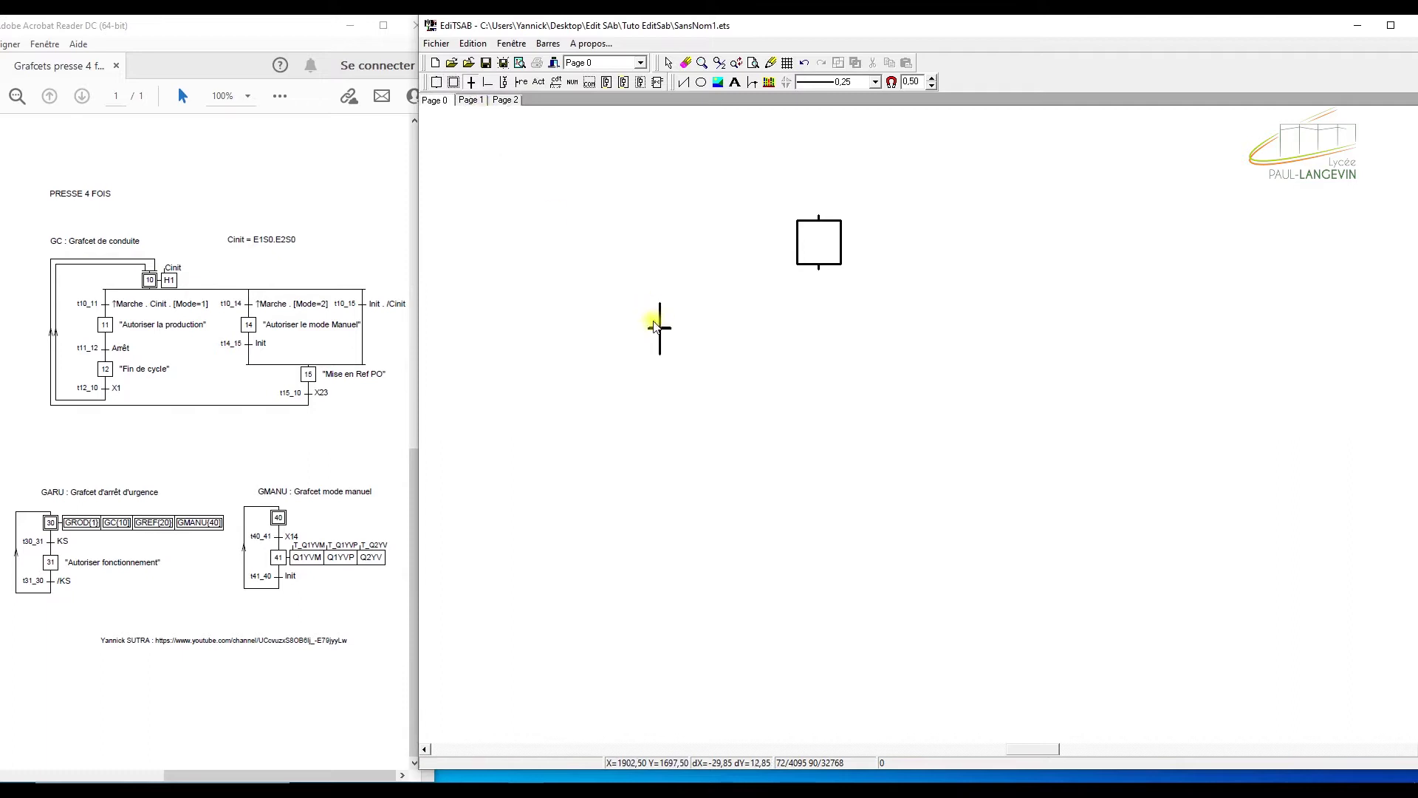
click(653, 322)
click(971, 322)
click(1204, 322)
Place a step under each of the first two transitions and a third step lower down, between the second and third branches
click(437, 82)
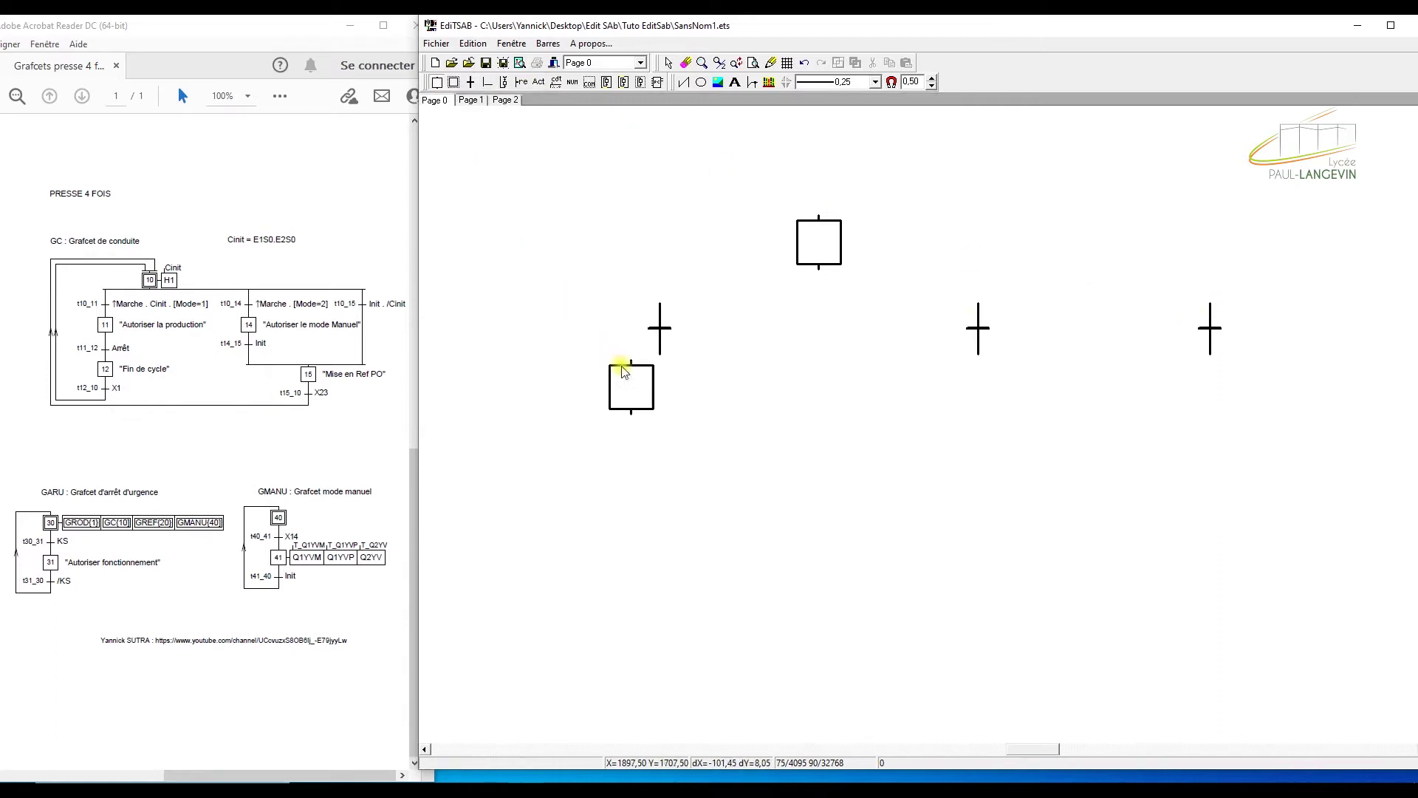
click(644, 380)
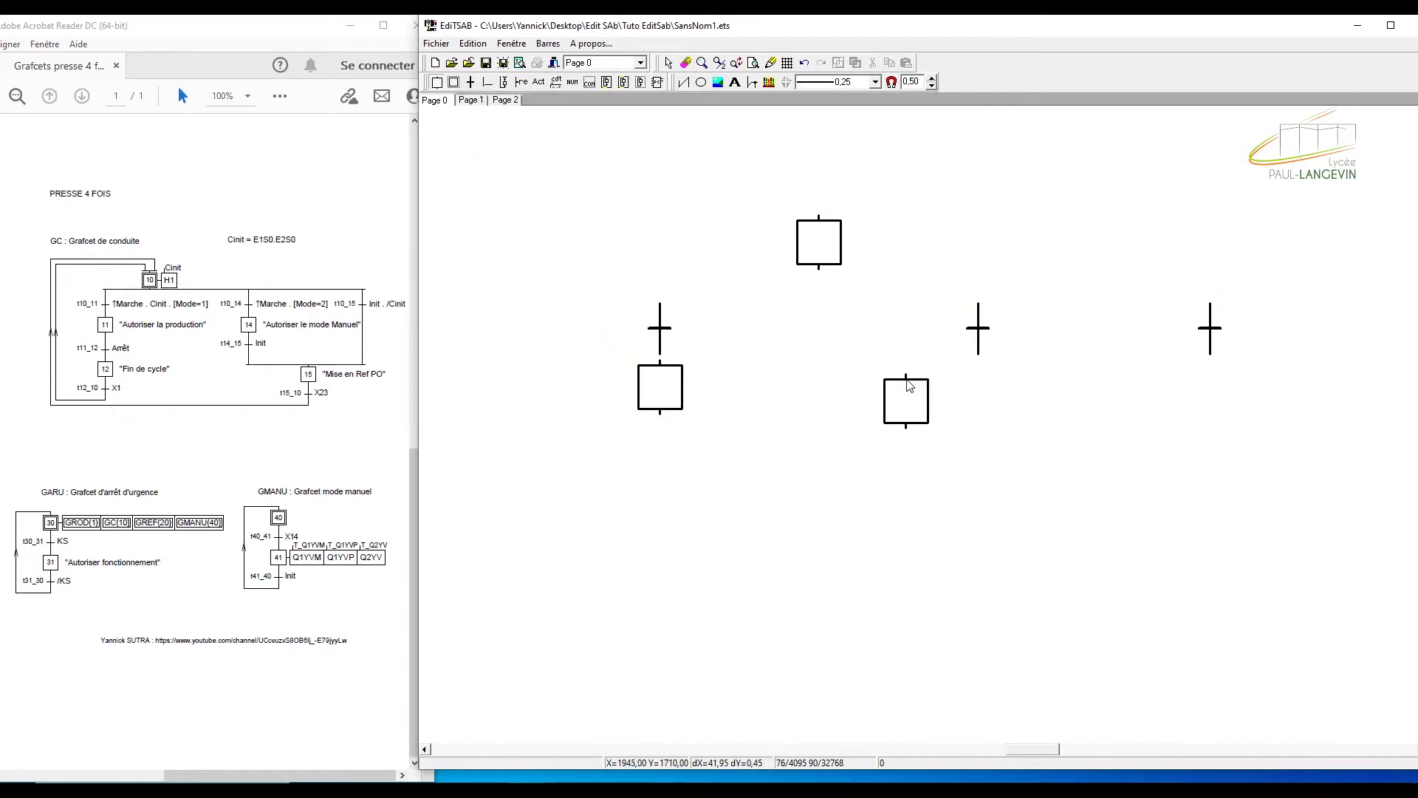
click(966, 378)
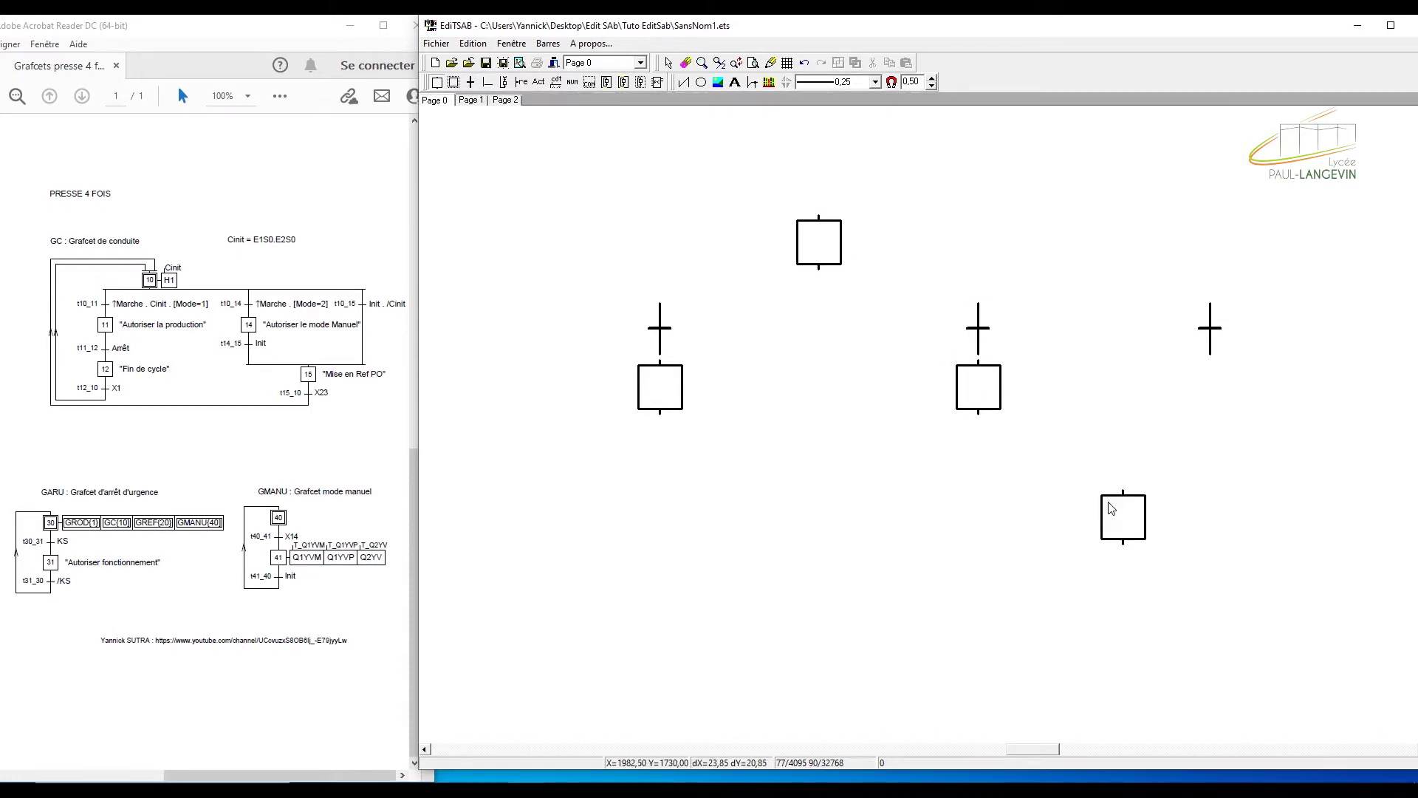
click(1110, 511)
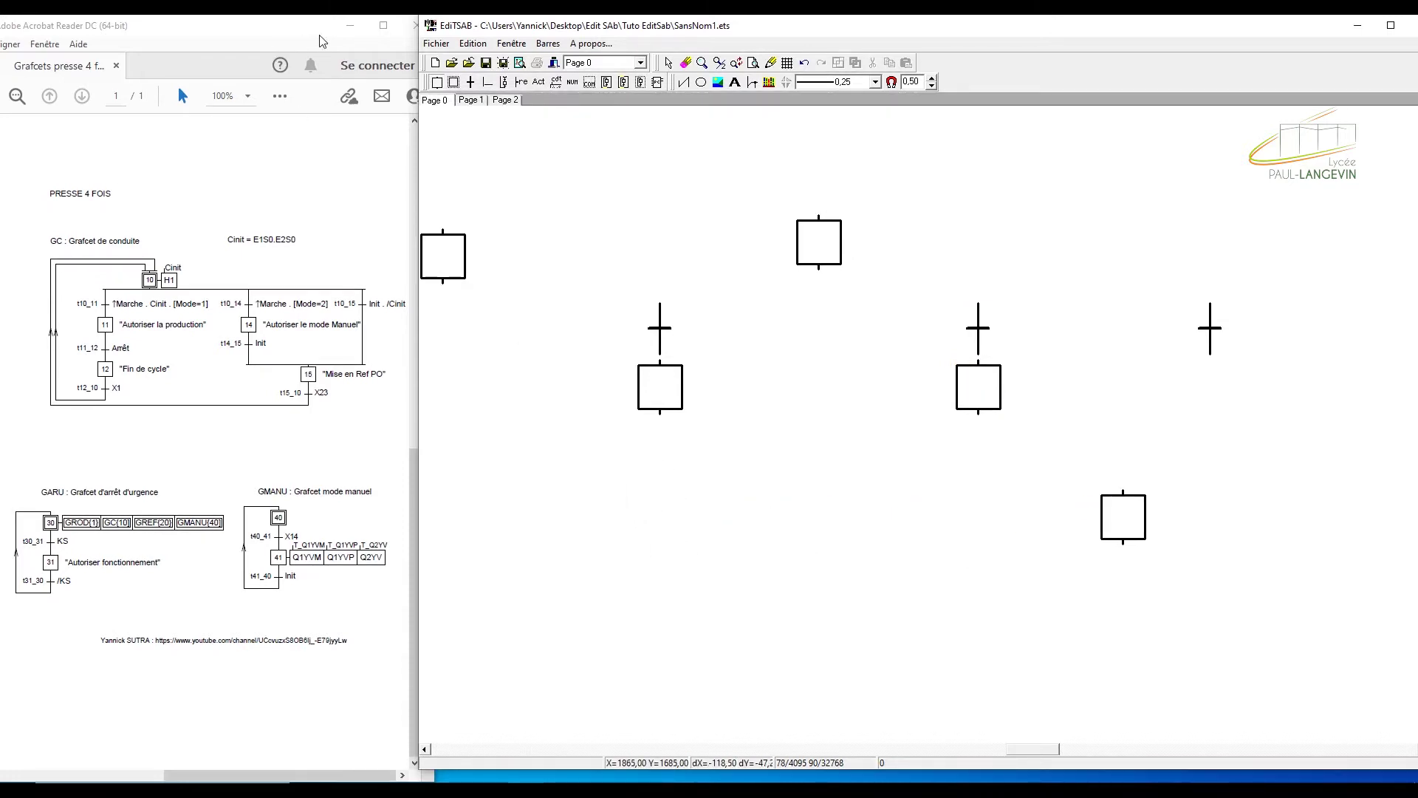
Complete the first branch with a transition, a step and a final transition, and add a transition beneath each of the other two steps
click(470, 82)
click(644, 421)
click(436, 82)
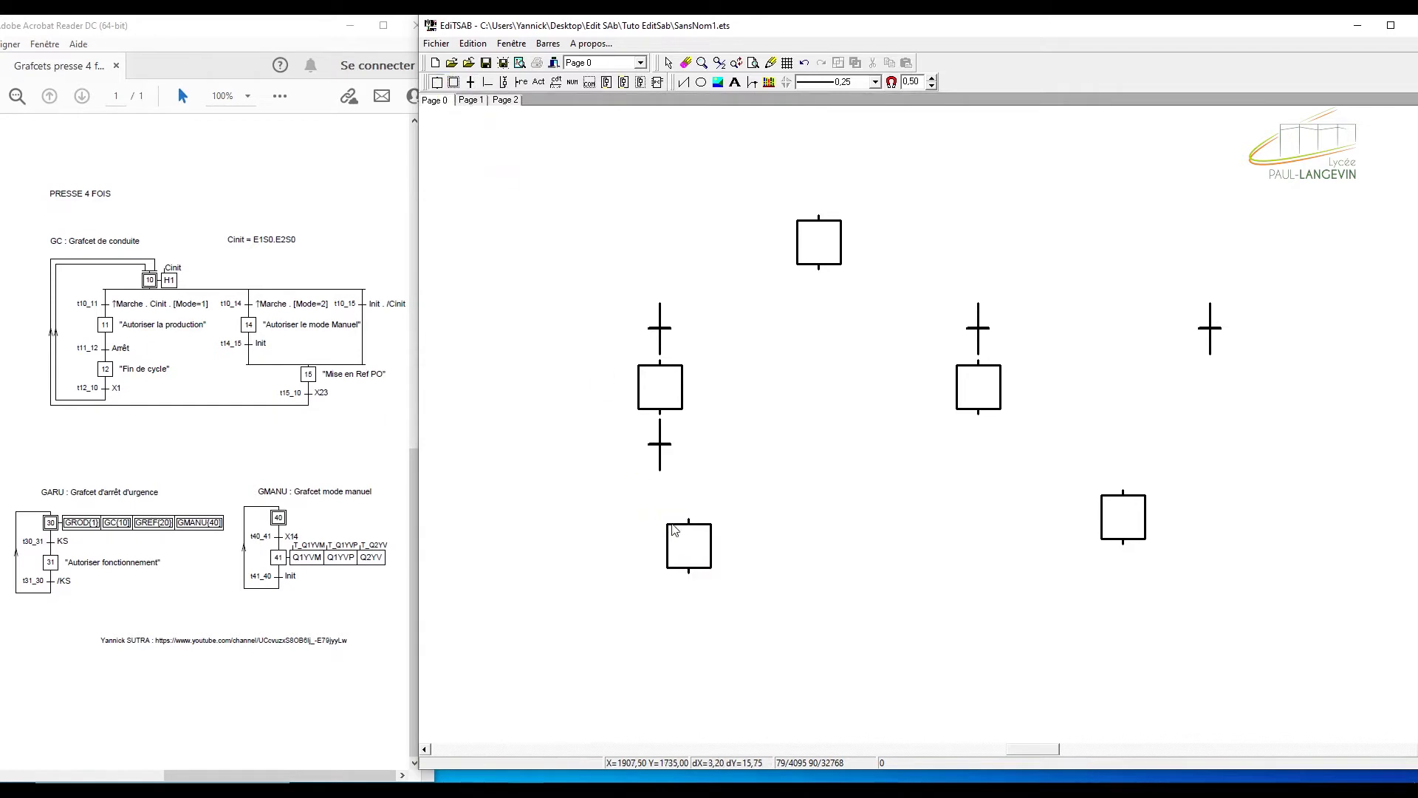
click(647, 491)
click(471, 82)
click(636, 545)
click(1098, 560)
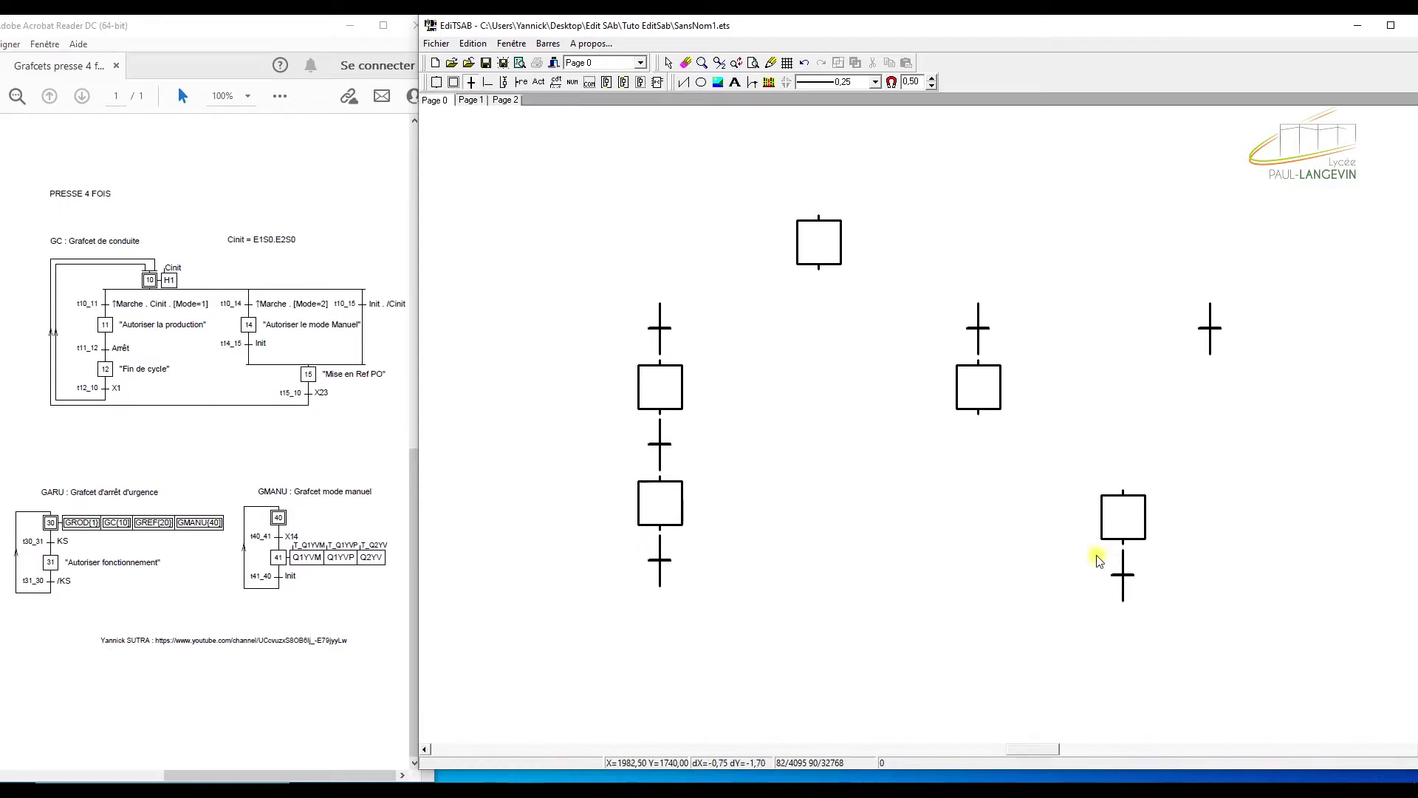
click(970, 435)
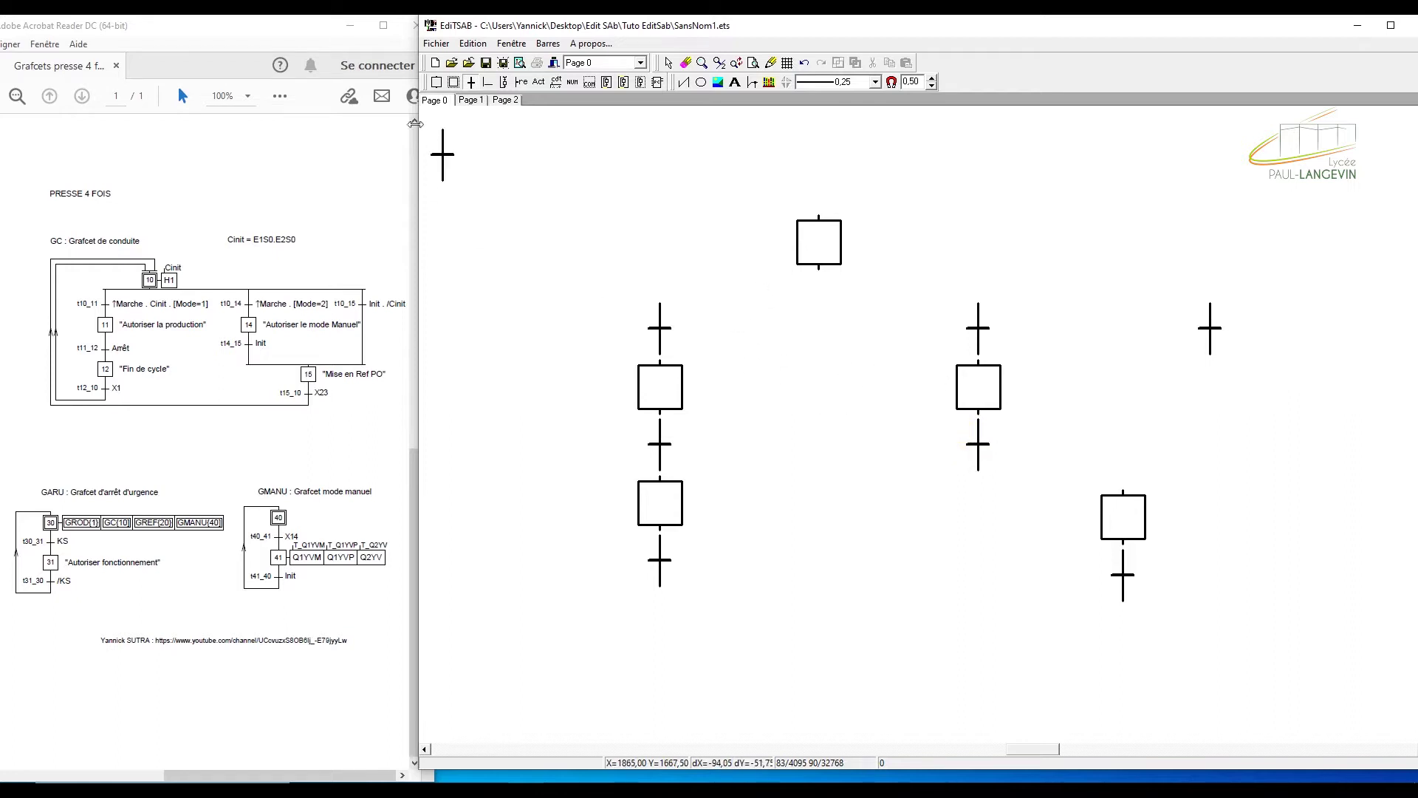
Link the starting step through the first branch's steps and transitions, and loop its last transition back to the starting step
click(487, 82)
click(801, 222)
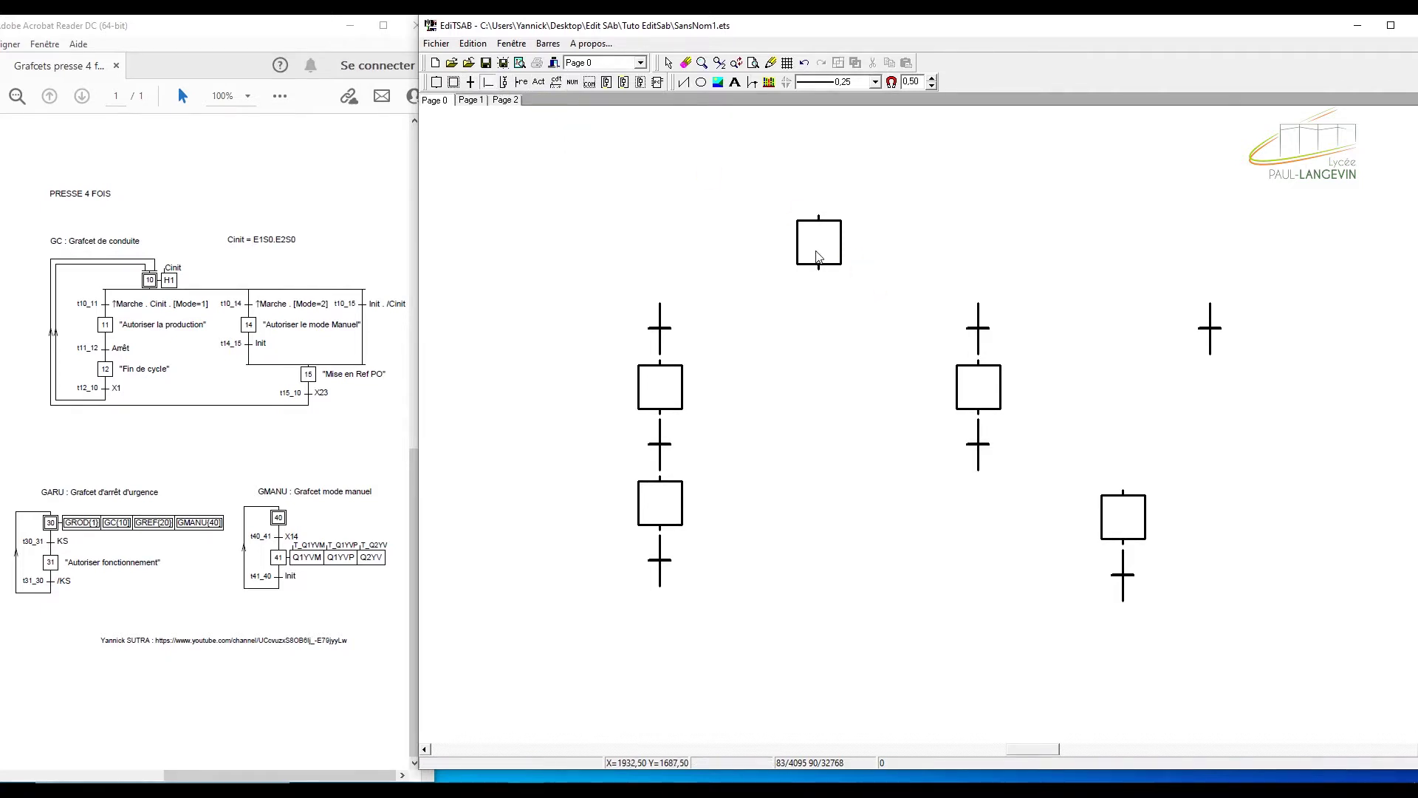
click(661, 316)
drag(659, 364, 660, 565)
drag(755, 172, 819, 231)
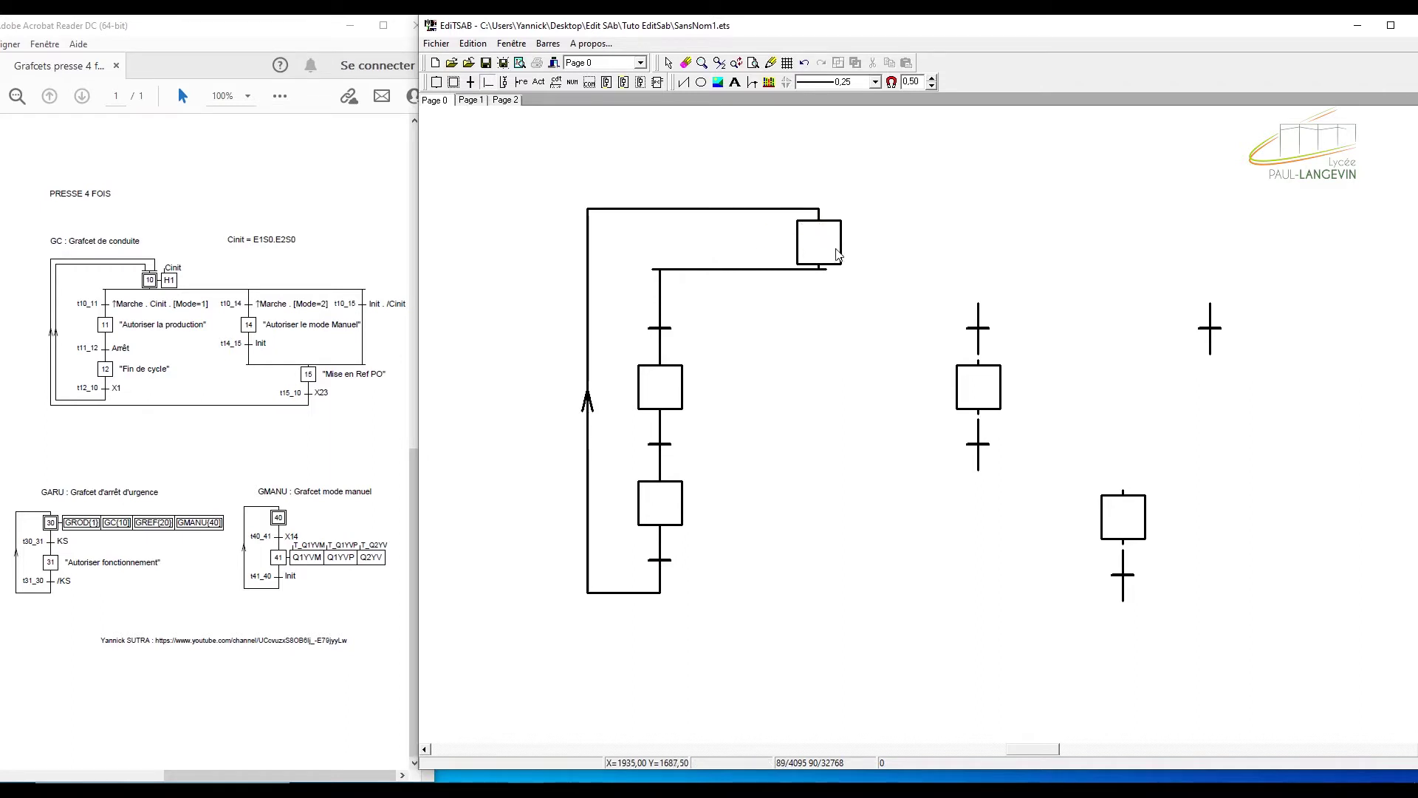
Link the starting step to the second and third branch transitions, merging the links into one single-line divergence
click(976, 317)
drag(825, 255, 1211, 318)
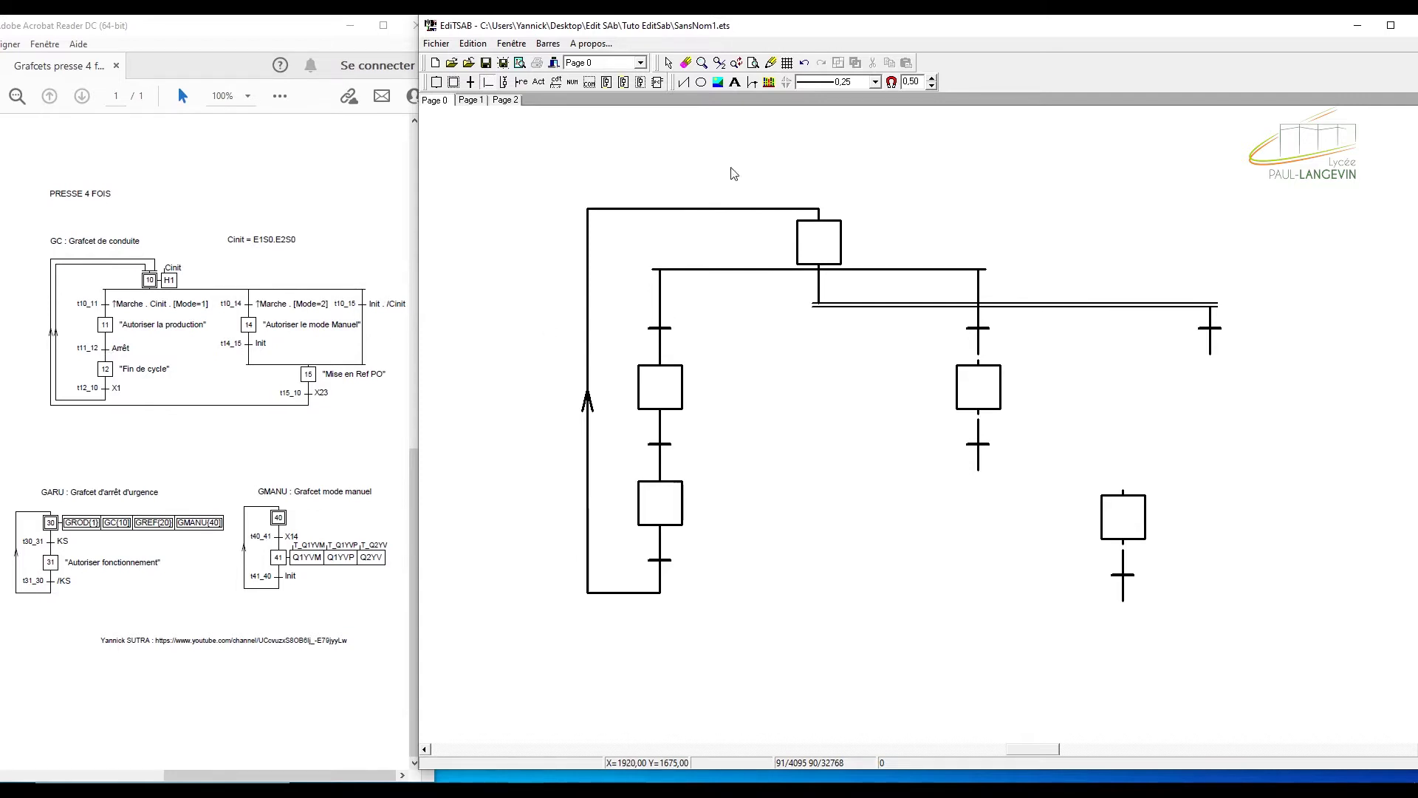
scroll(822, 283, down, 1)
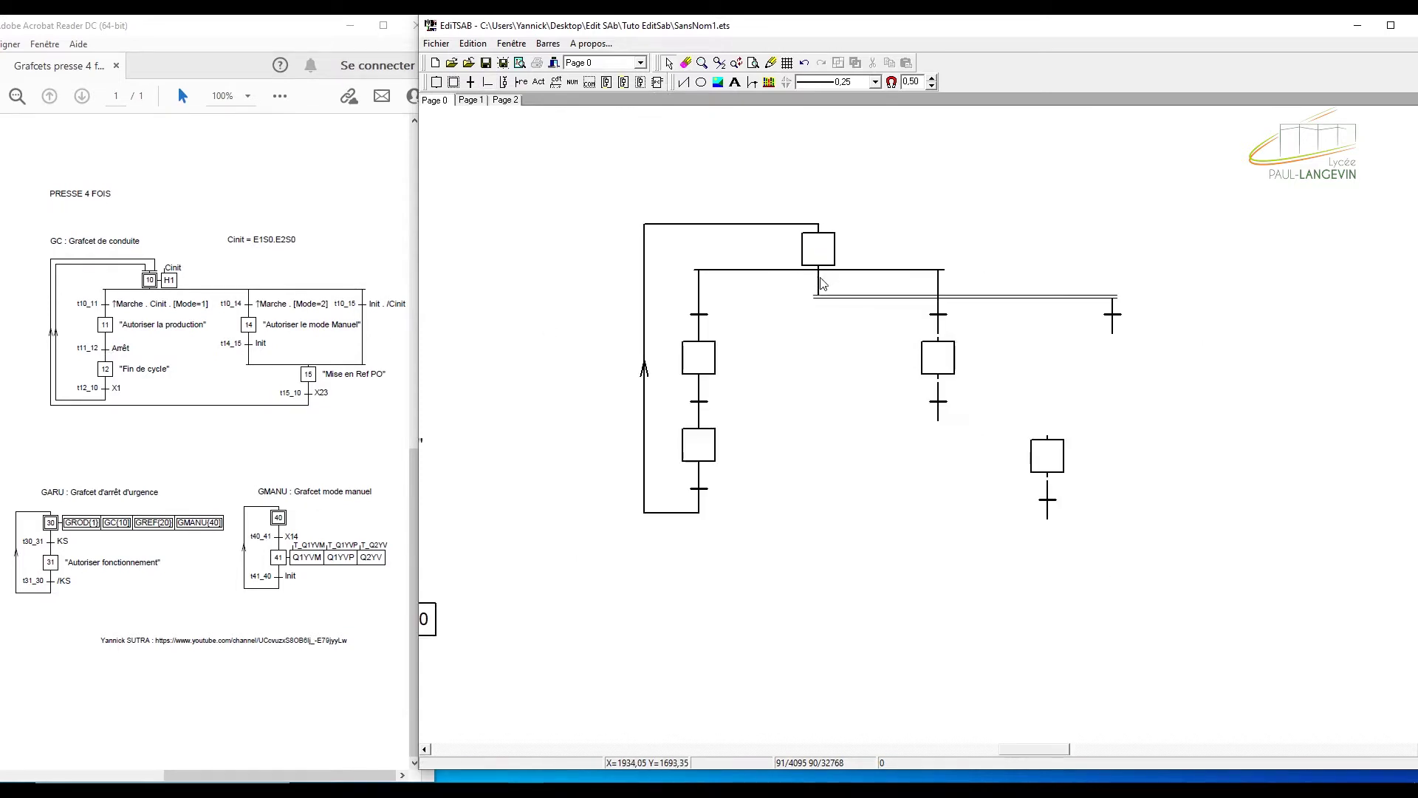
drag(820, 286, 1119, 284)
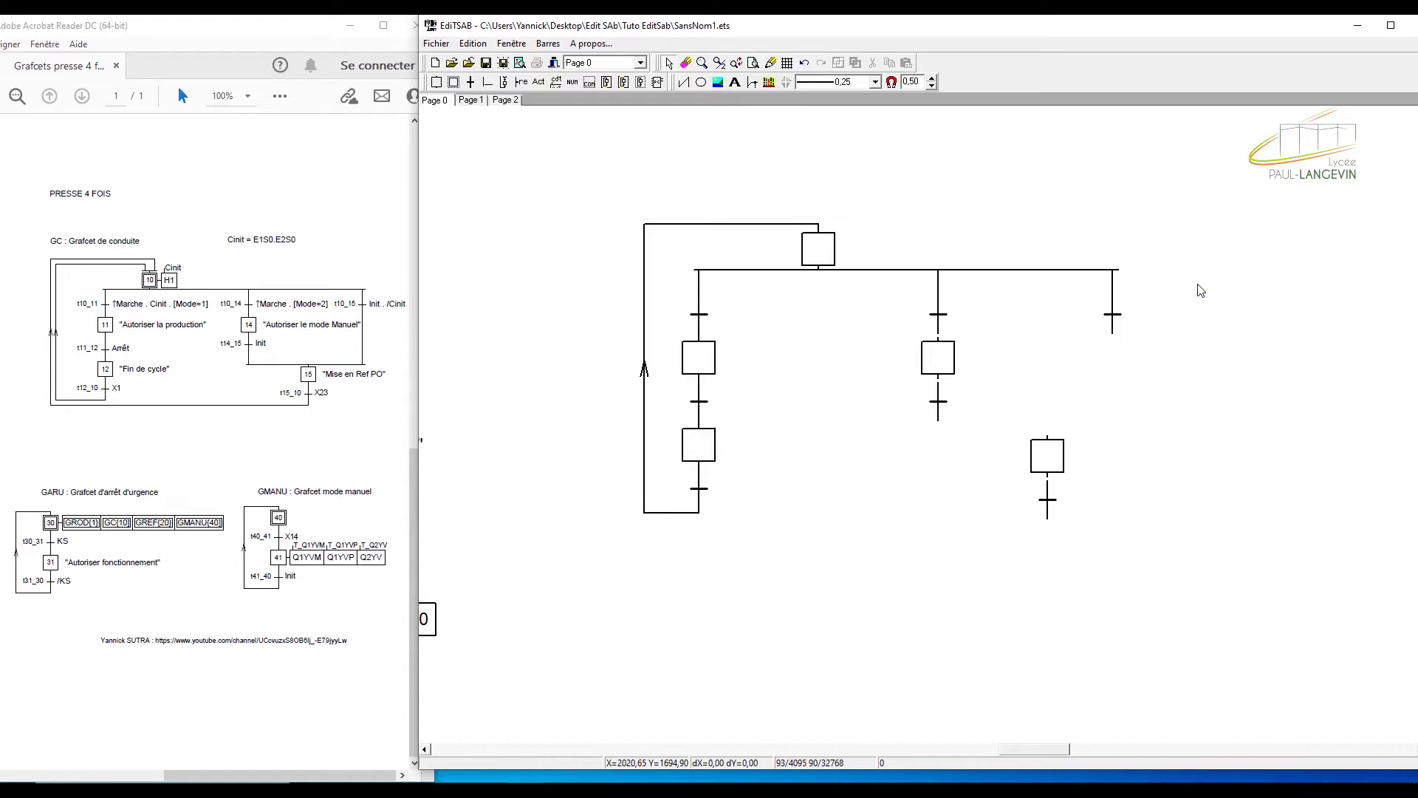
drag(1200, 288, 1270, 360)
Link the second branch's transitions and step, connecting its last transition to the lower step shared with the third branch
click(488, 81)
mouse_move(933, 319)
mouse_down()
mouse_move(939, 410)
mouse_move(1070, 463)
mouse_move(1079, 396)
mouse_move(1038, 447)
mouse_move(944, 415)
mouse_up()
key(ctrl+z)
click(938, 405)
click(1054, 450)
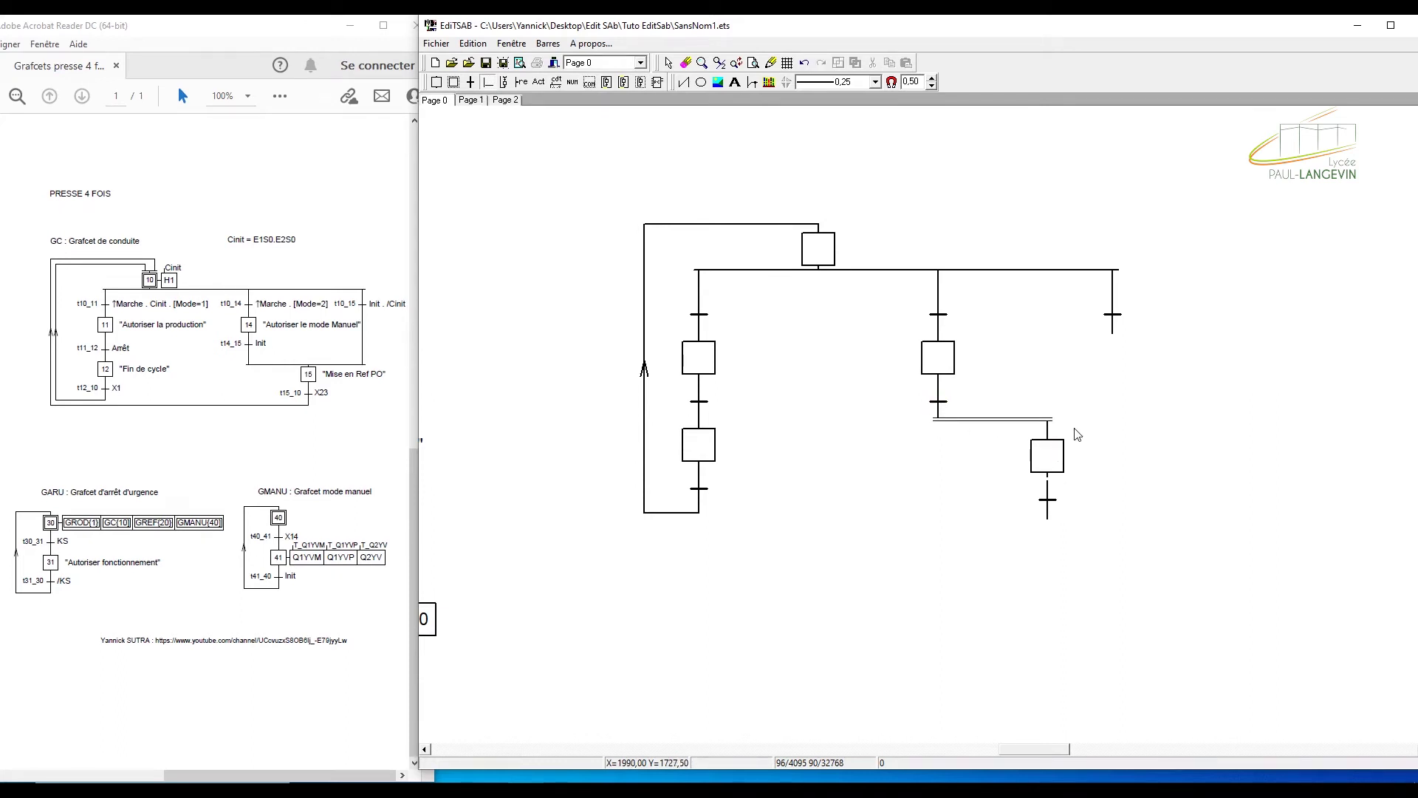
Link the third branch's transition to the shared lower step and align both incoming links into a single-line convergence
click(1114, 321)
click(1046, 468)
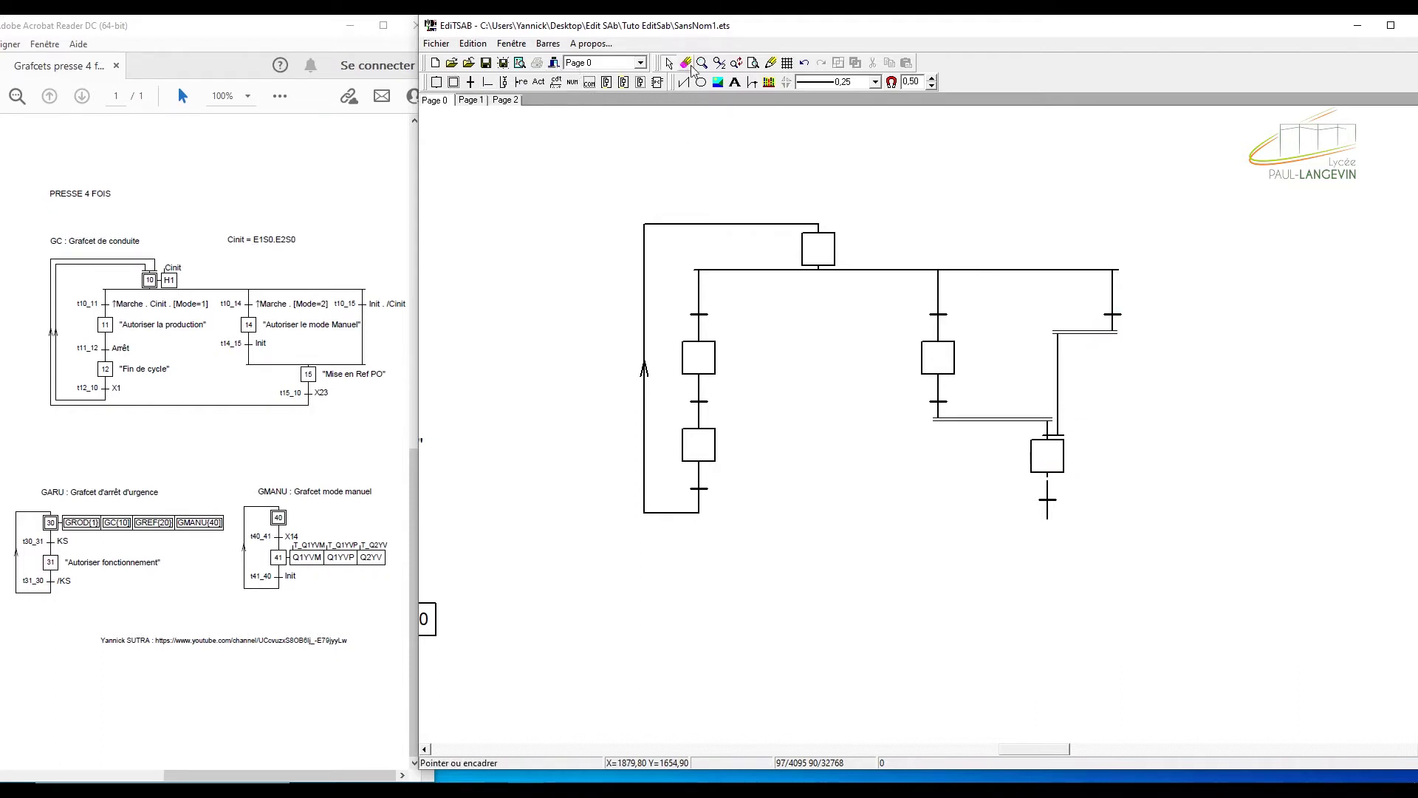
drag(1057, 384, 1114, 387)
drag(1045, 427, 938, 428)
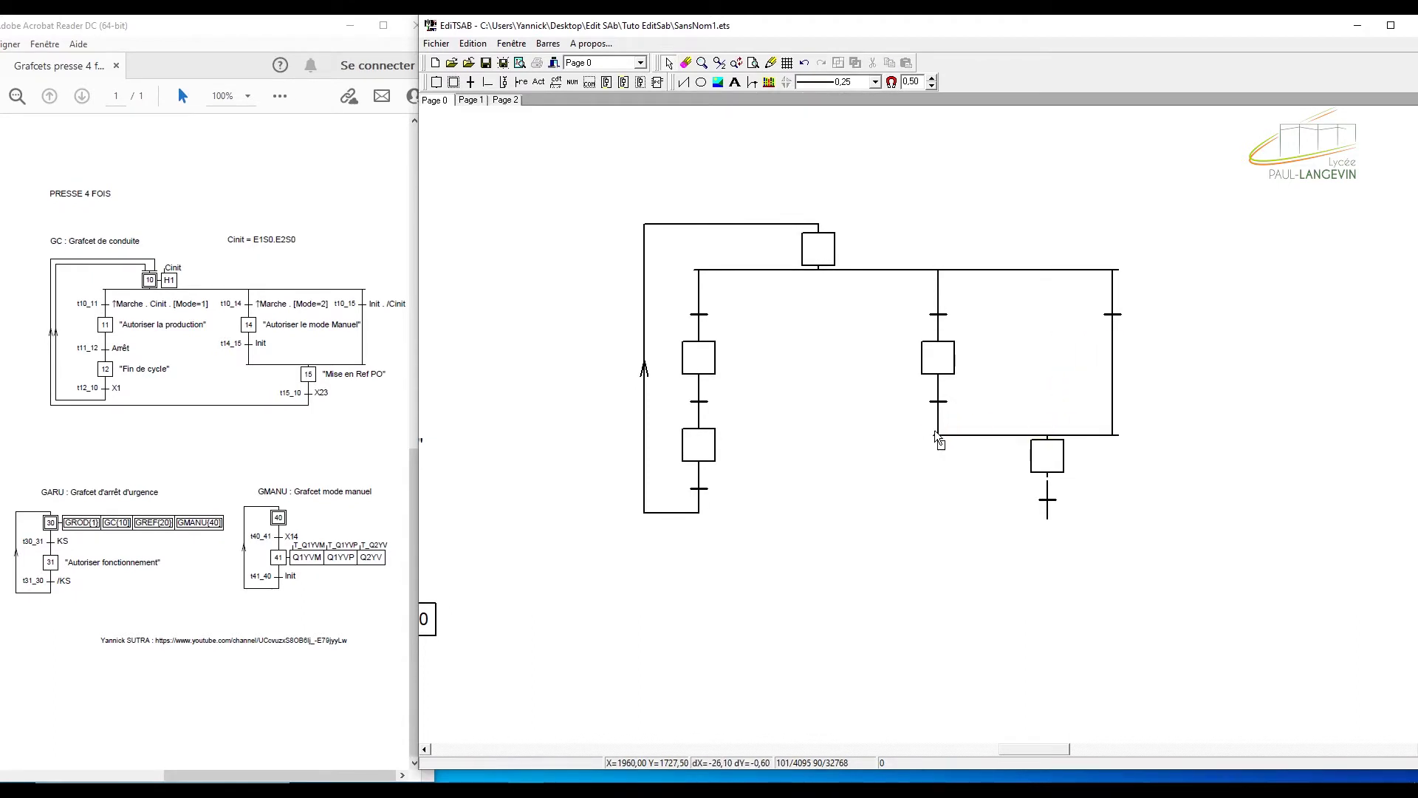
Link the shared lower step to its transition and loop that transition back to the starting step
click(487, 83)
click(1049, 465)
click(820, 247)
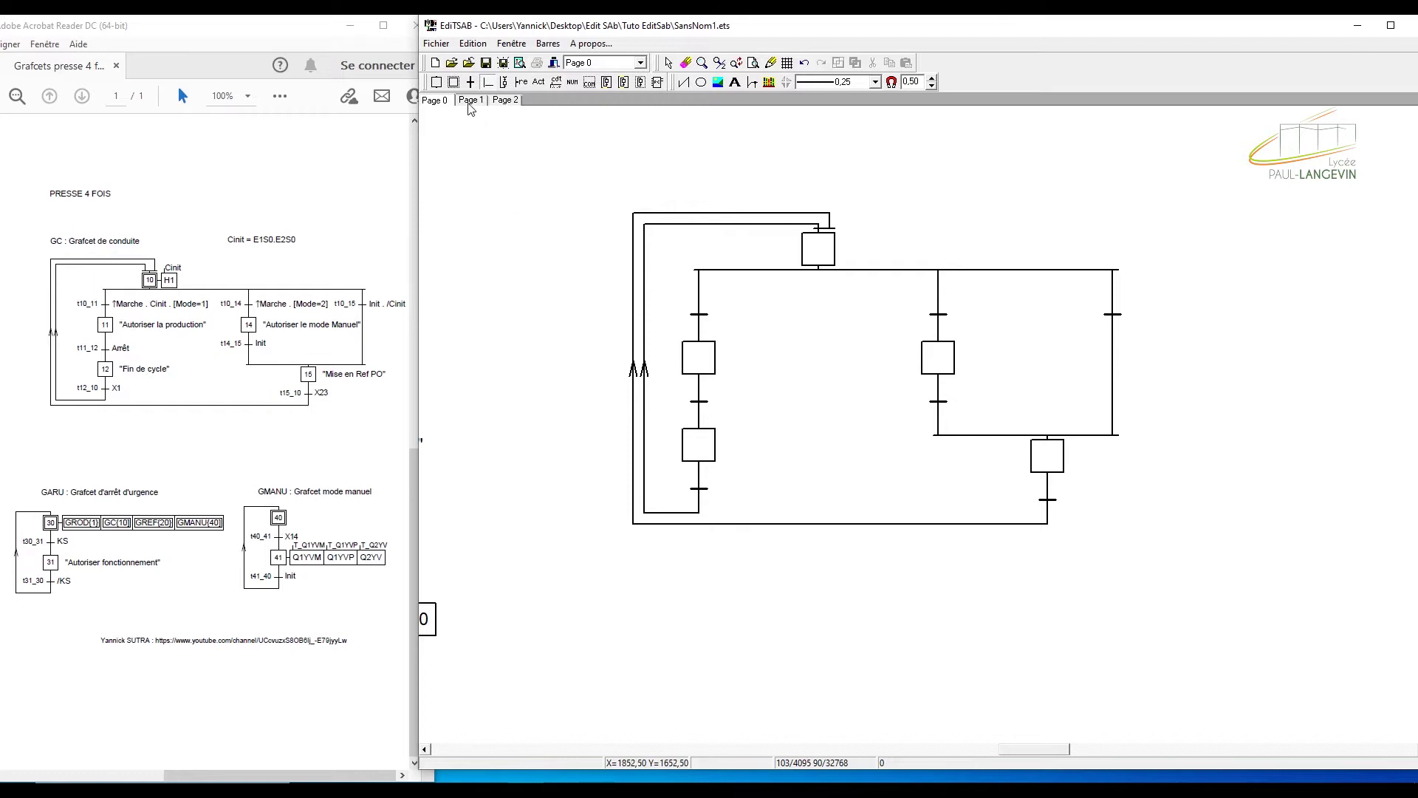
Turn the starting step into an initial step using the Initiale type
click(453, 82)
click(808, 253)
click(455, 82)
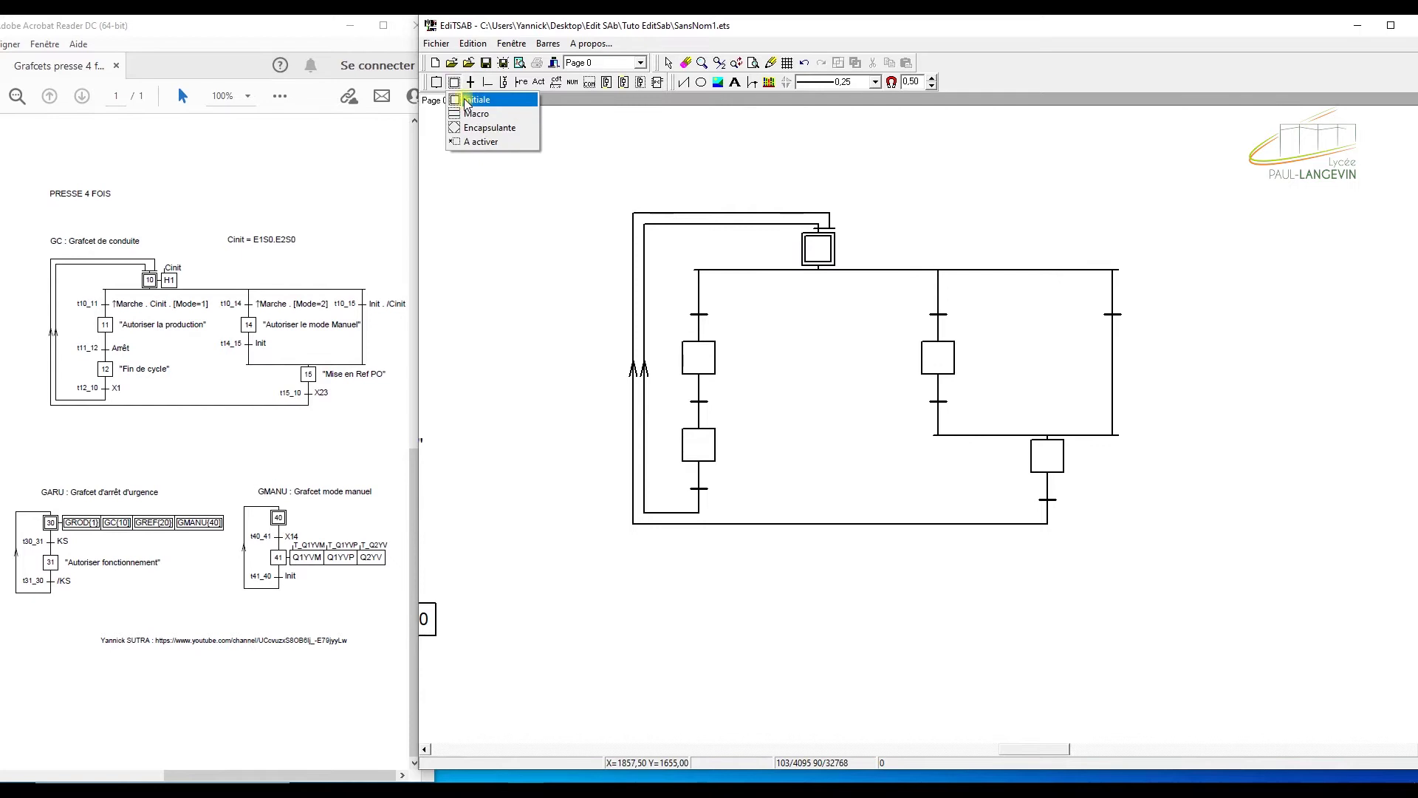
click(466, 104)
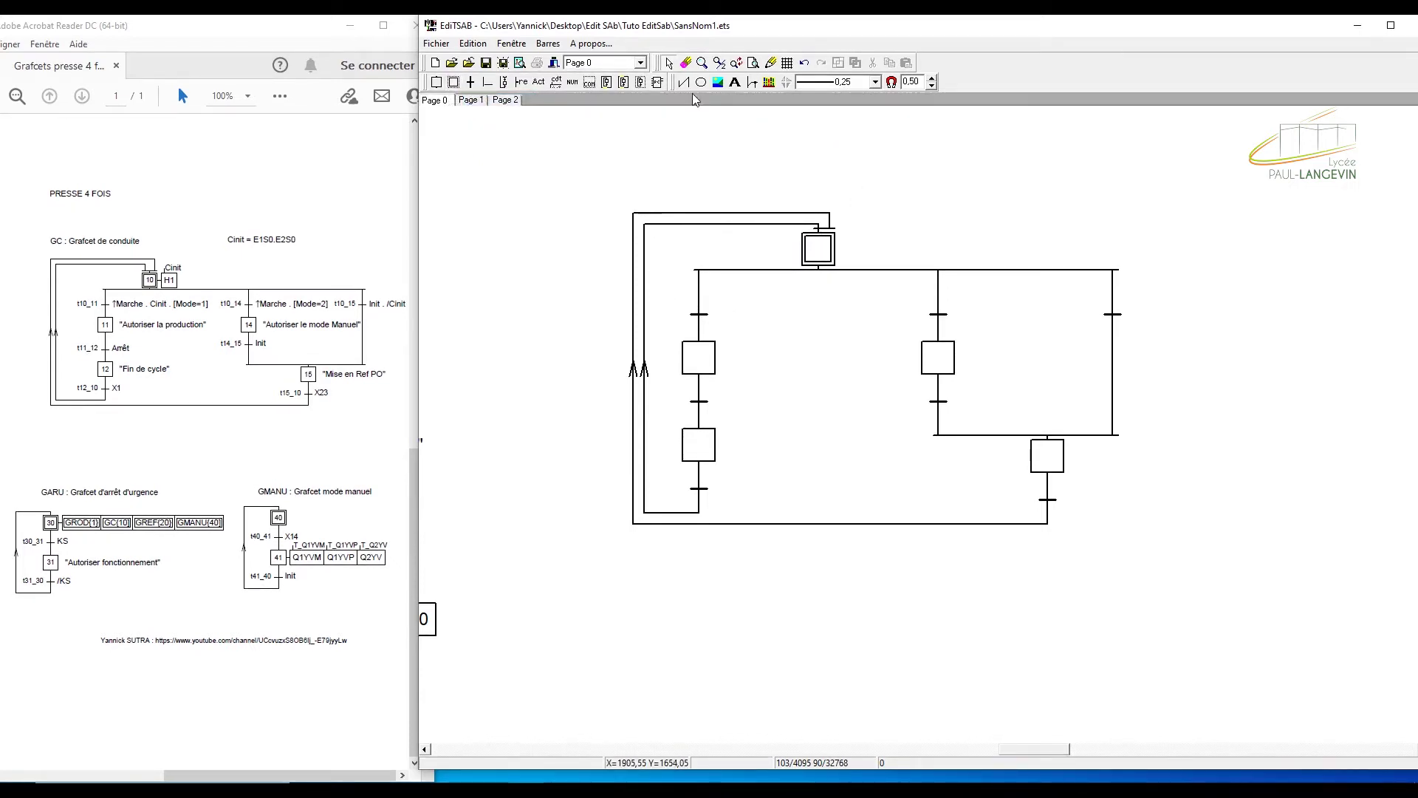
Set the initial step's number to 10 in its properties
double_click(820, 253)
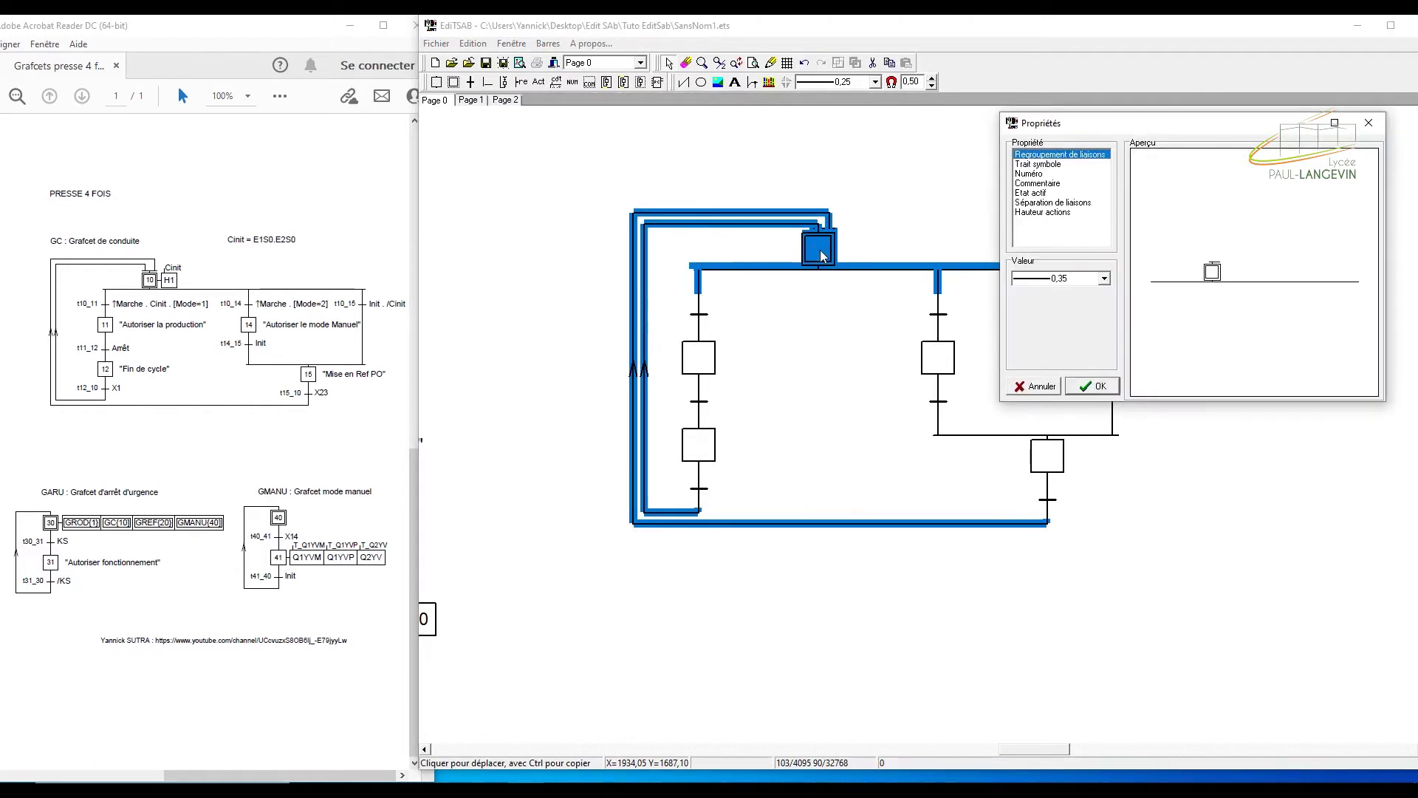
click(1036, 175)
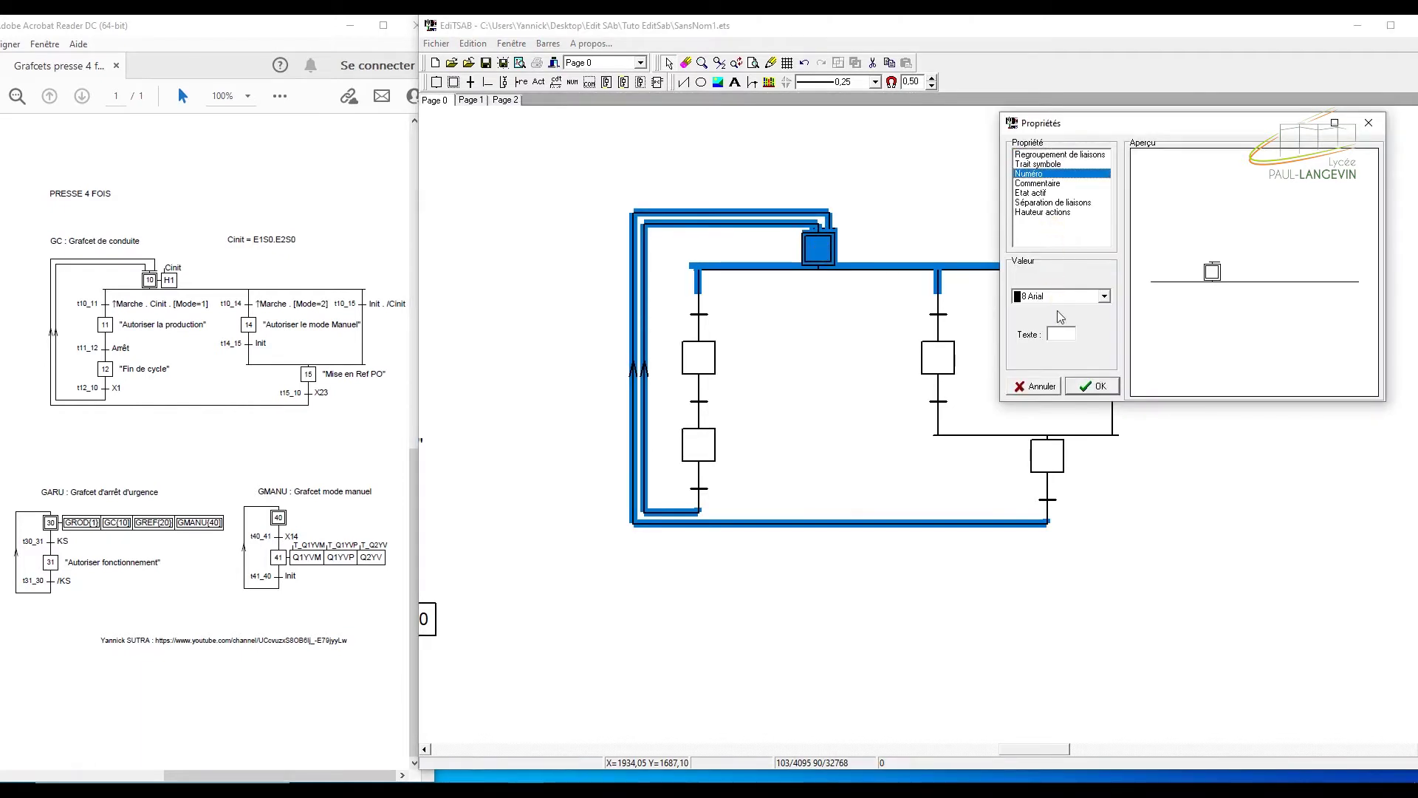
click(1064, 333)
text(10)
click(1092, 387)
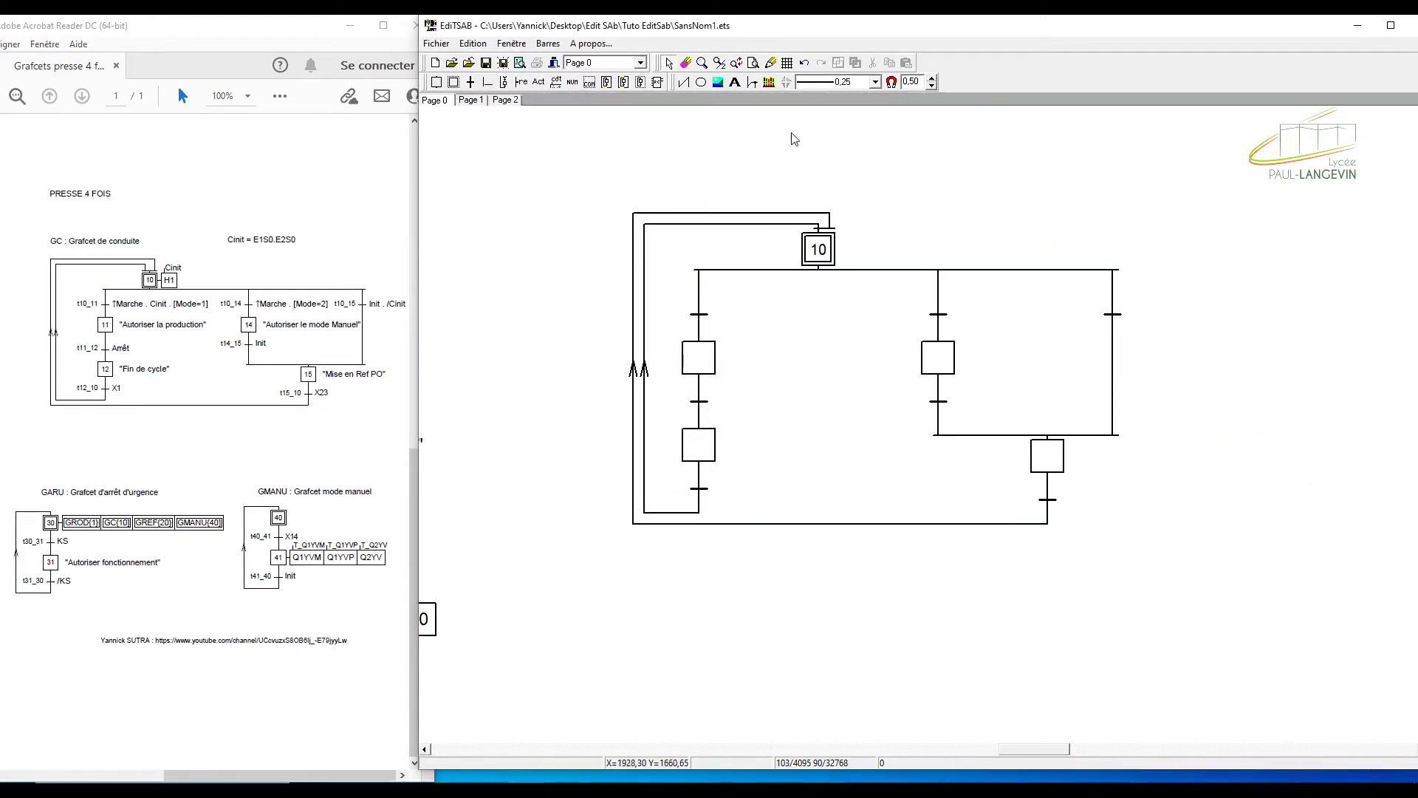
Number the first branch's steps 11 and 12, the second branch's step 14 and the shared lower step 15
click(574, 82)
click(705, 364)
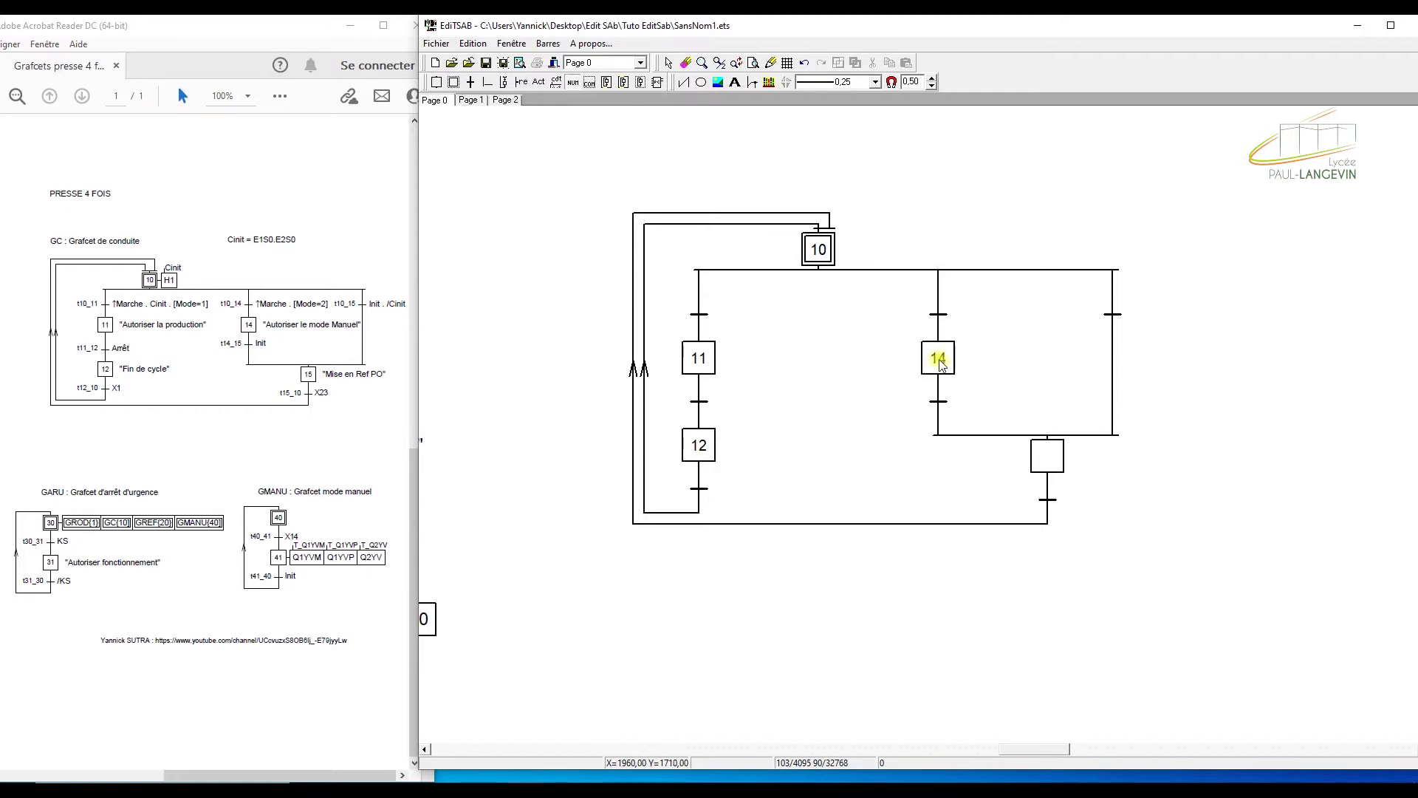
text(15)
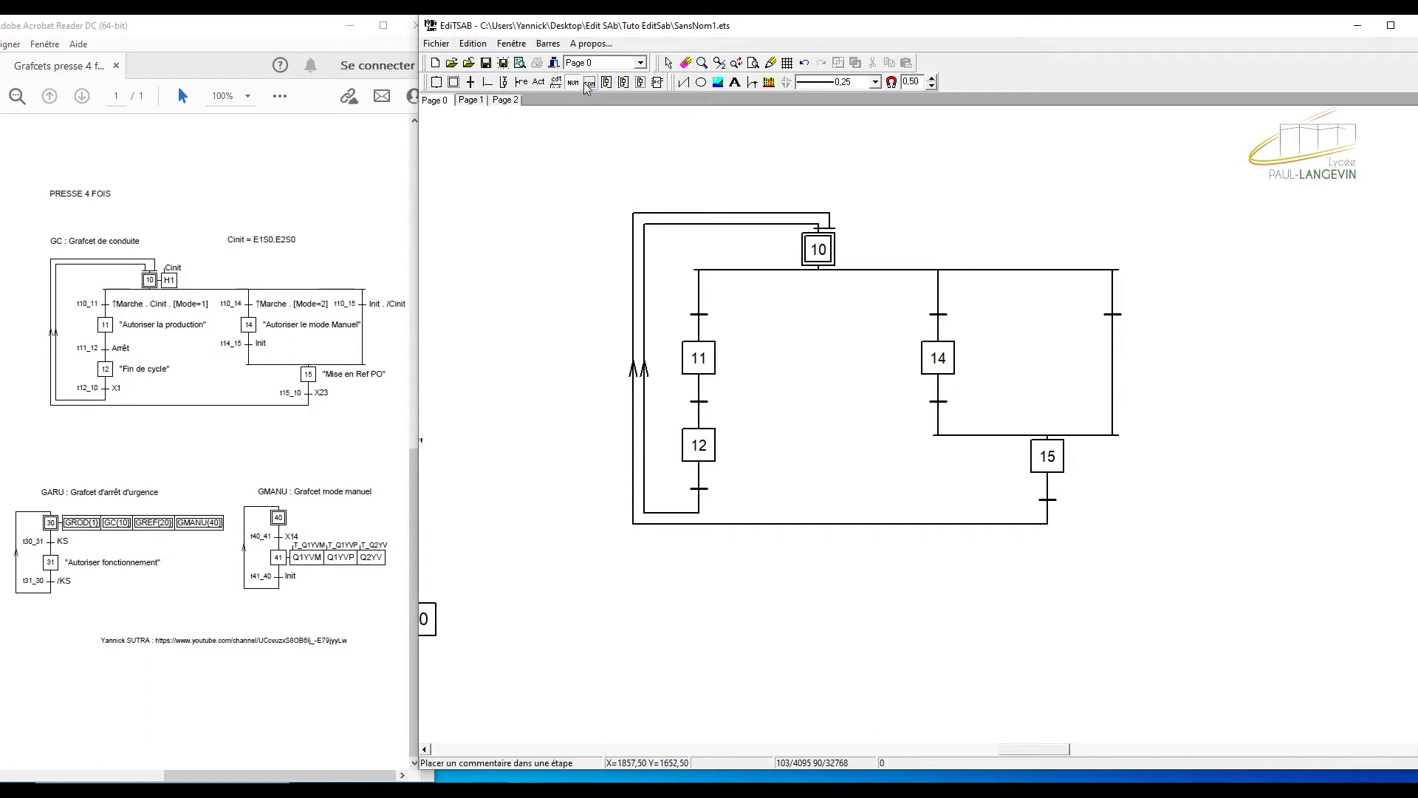
Set the number of the transition between steps 10 and 11 to t10_11
click(670, 64)
double_click(699, 315)
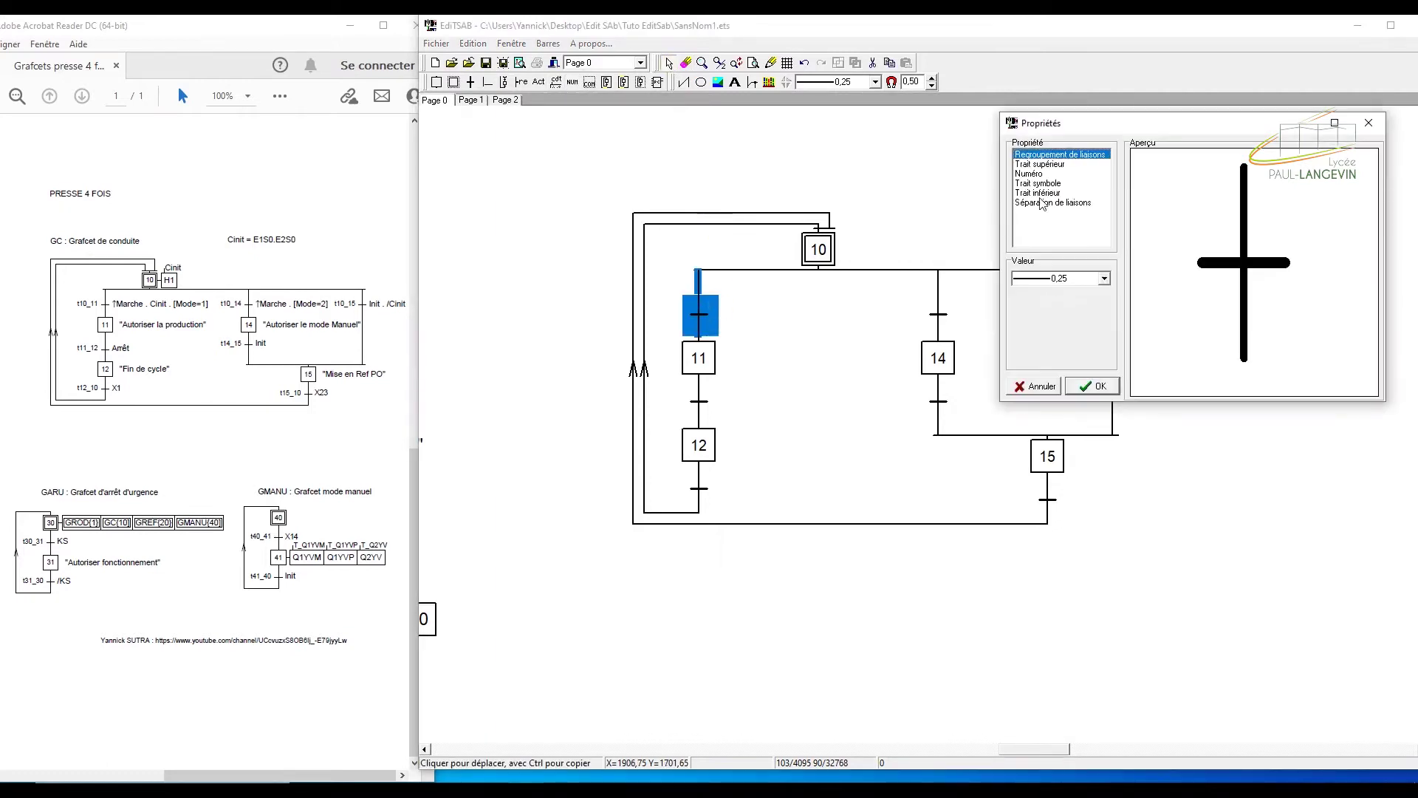
click(1042, 174)
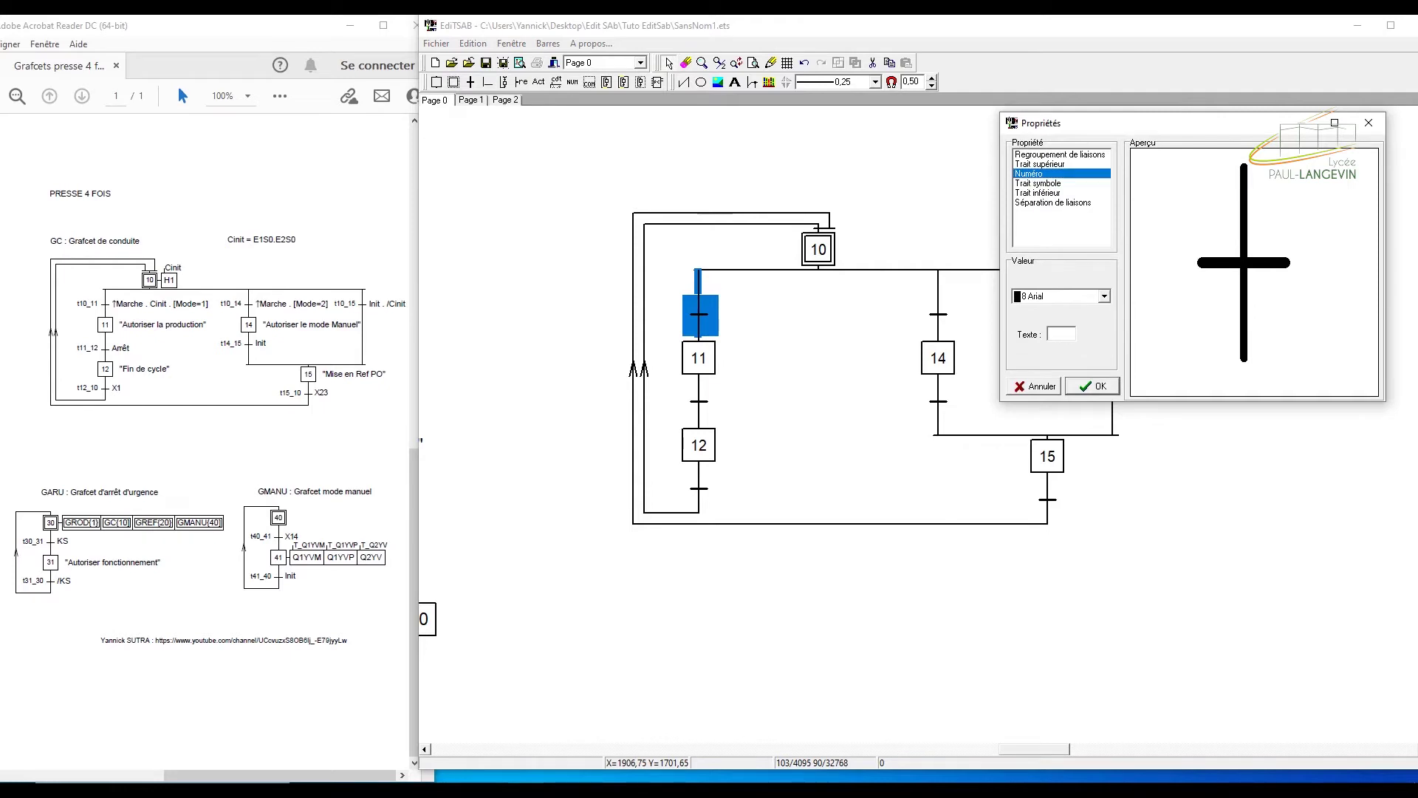
click(1064, 336)
text(t10)
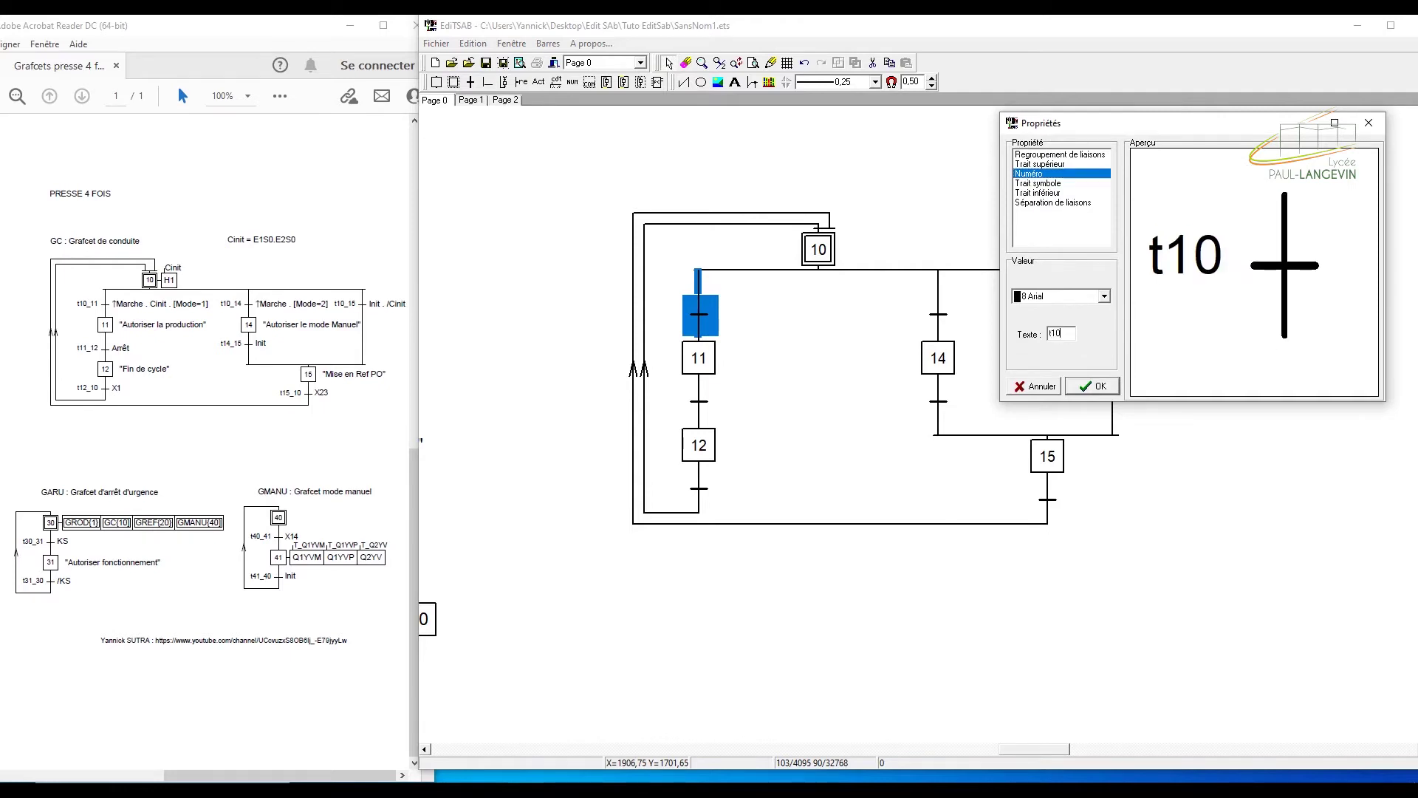
text(_11)
key(Return)
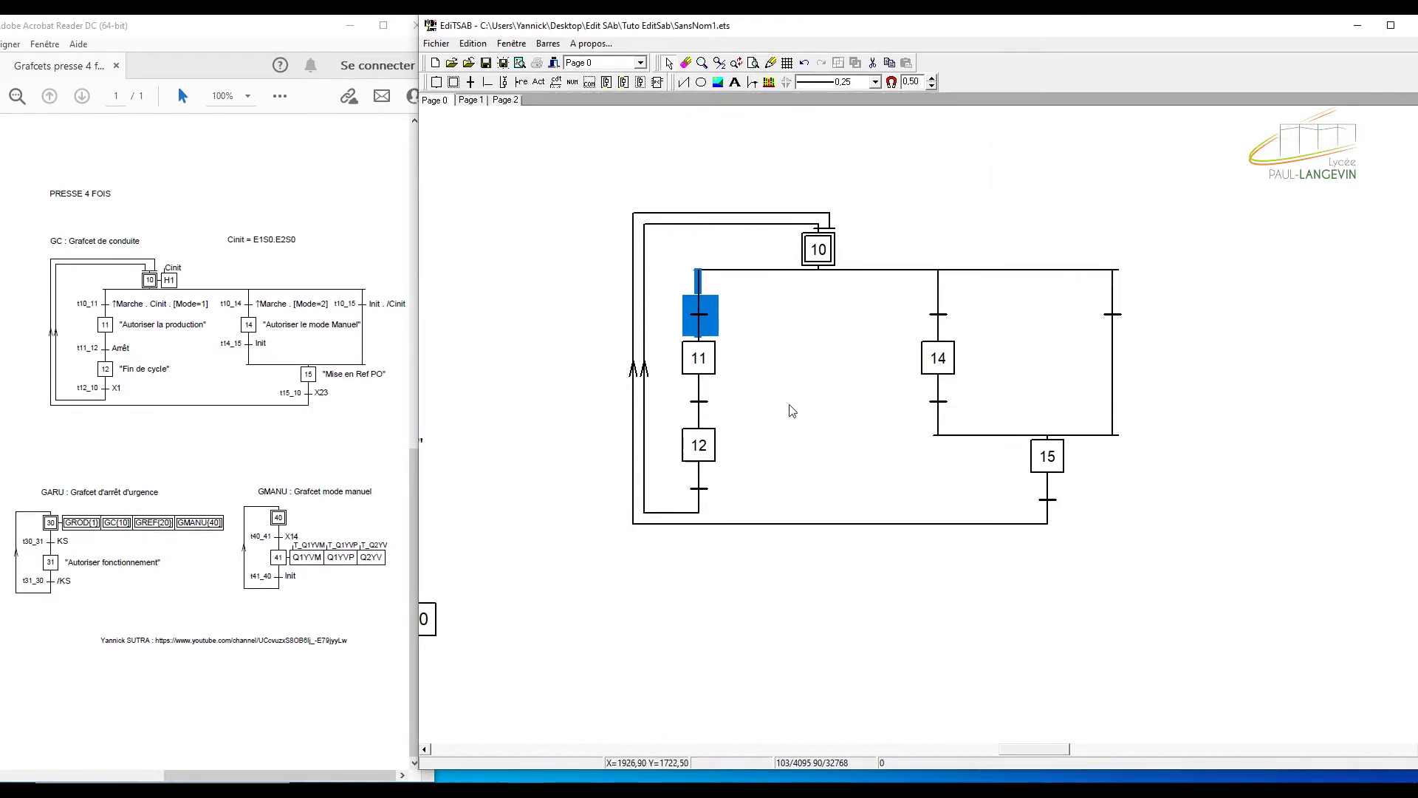
Set the number of the transition between steps 11 and 12 to t11_12
click(712, 405)
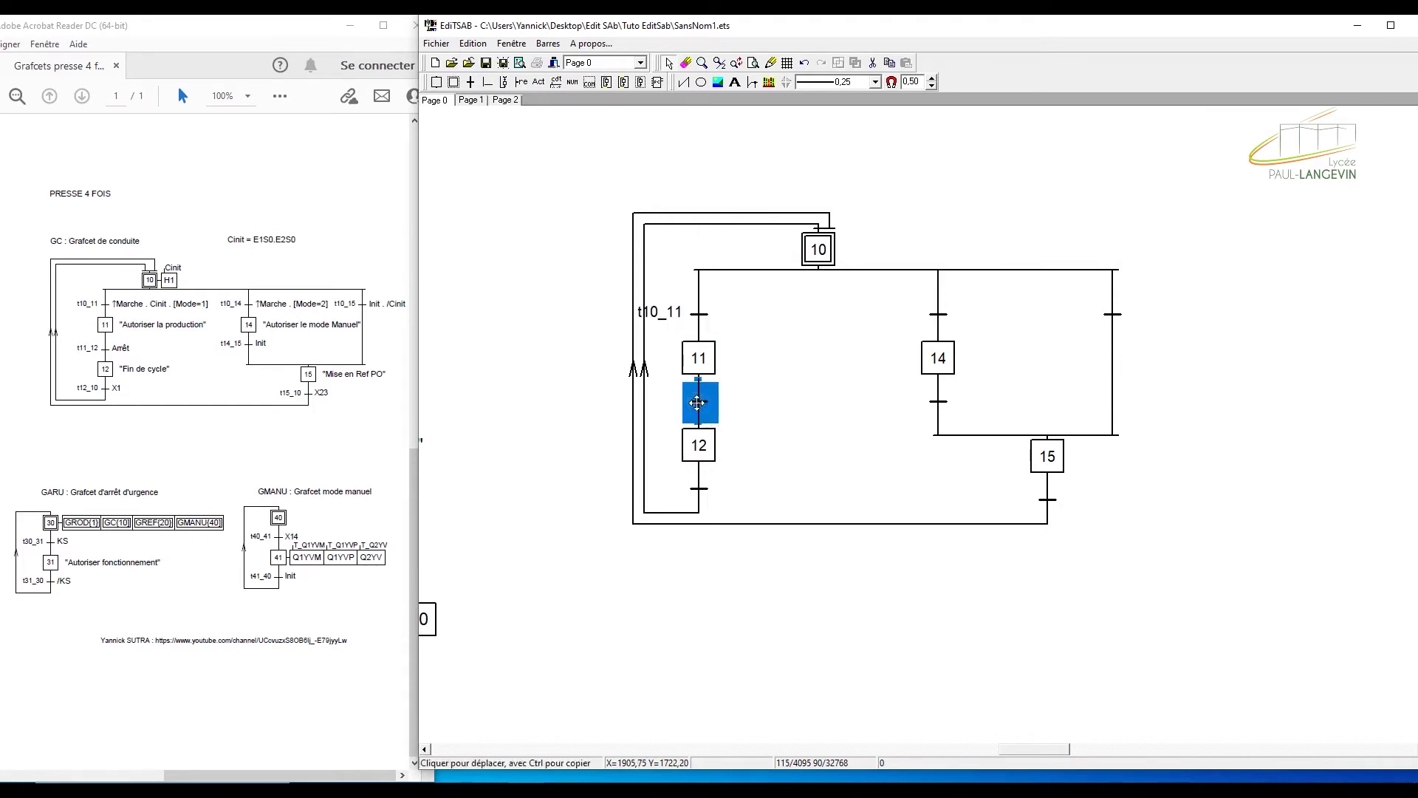
click(699, 402)
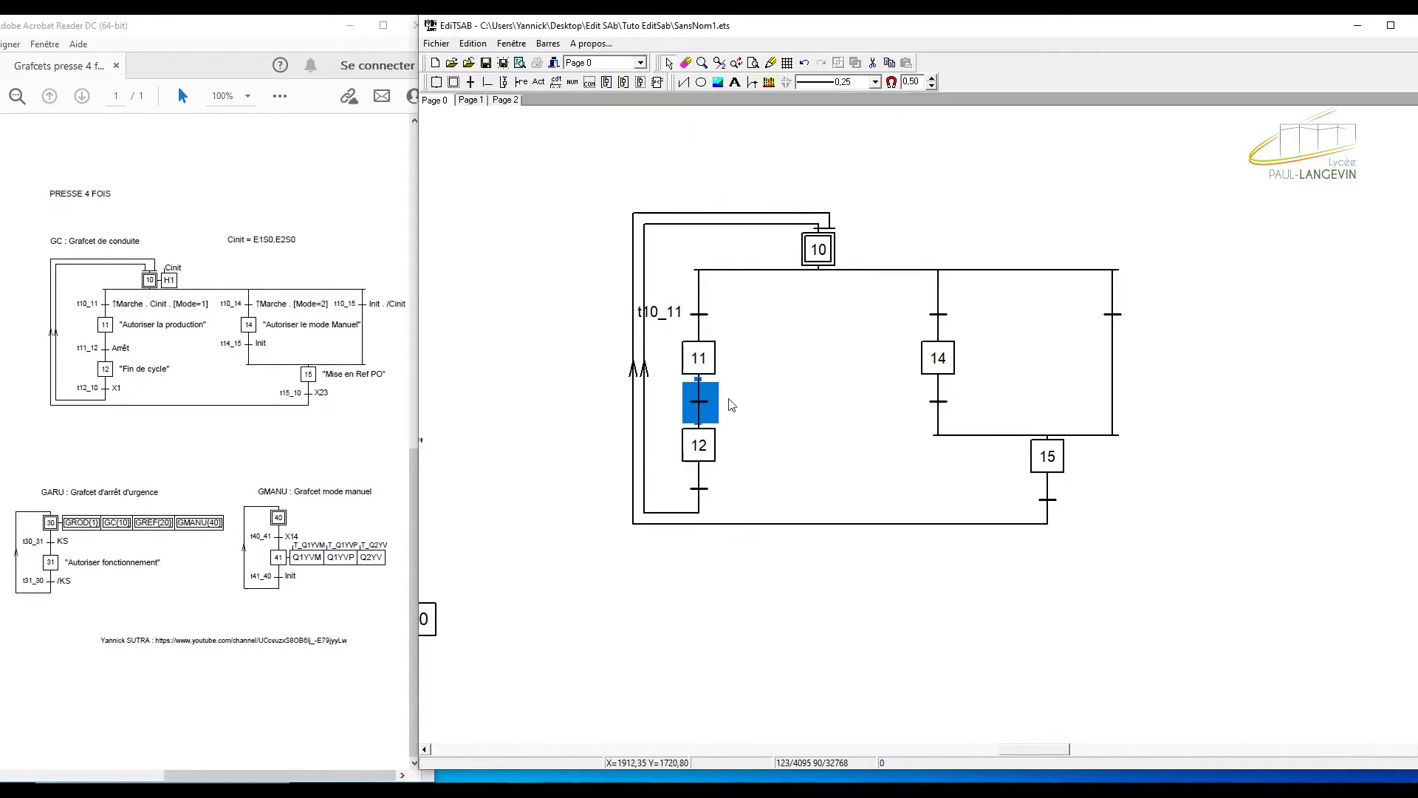
click(788, 396)
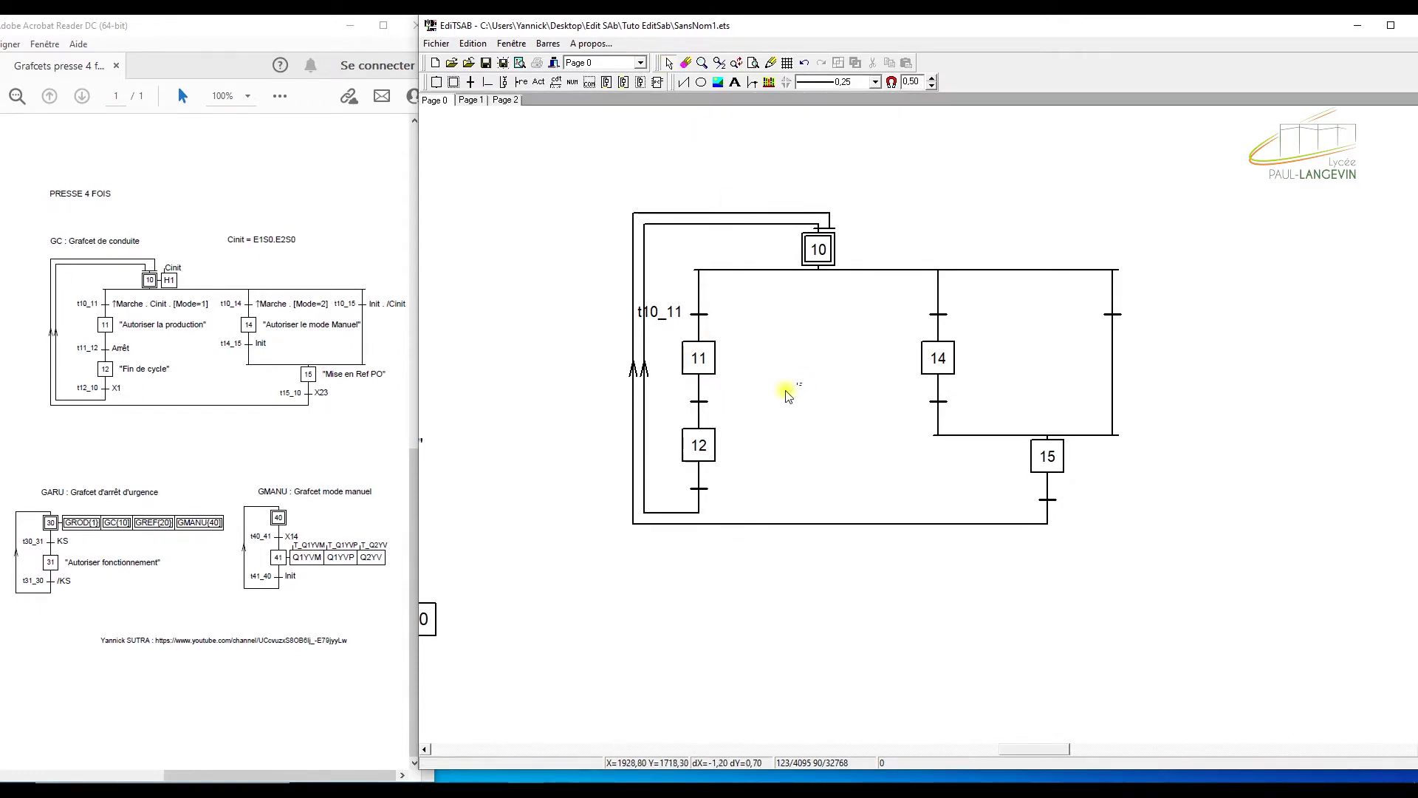
double_click(703, 402)
click(1030, 173)
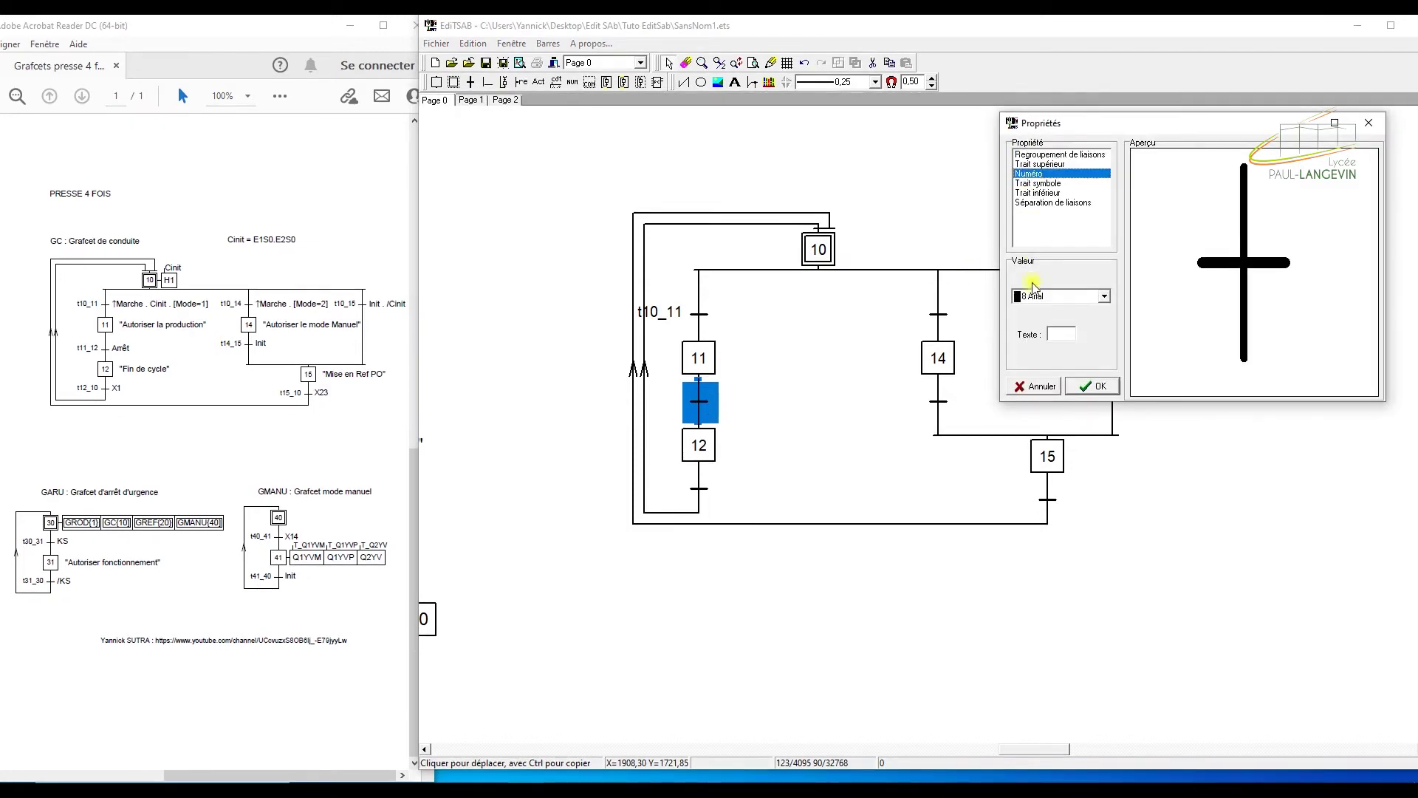
click(1058, 334)
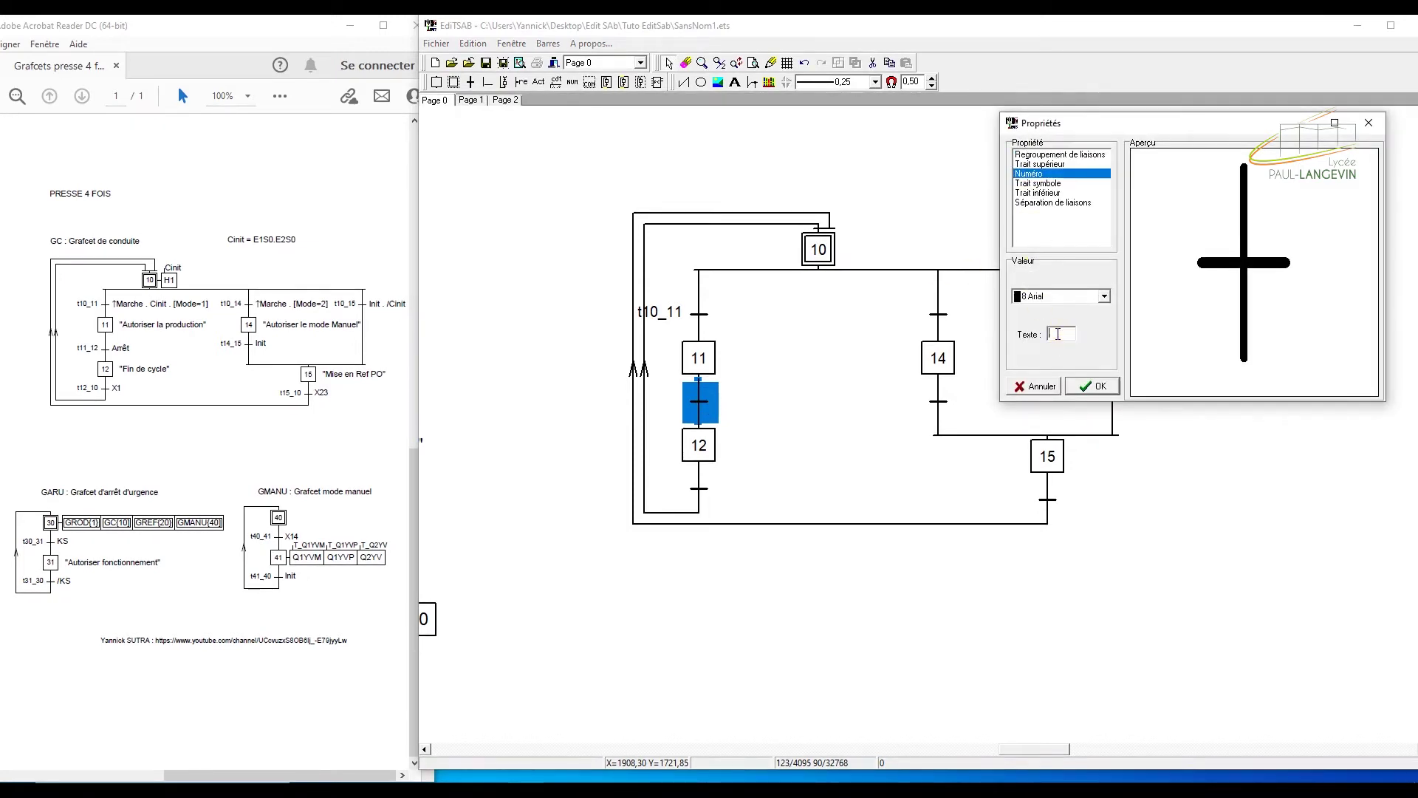
text(t11_13)
key(BackSpace)
text(2)
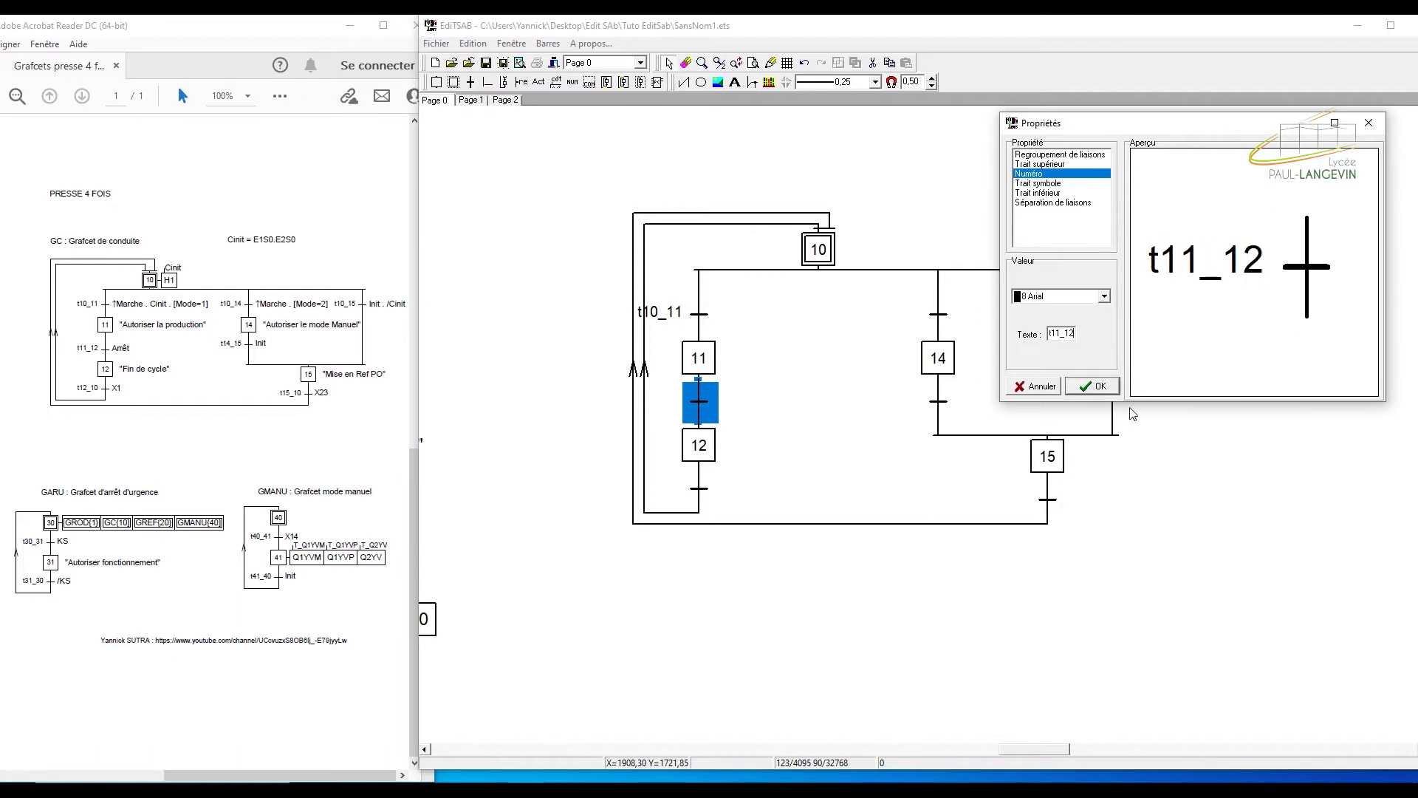
click(1095, 388)
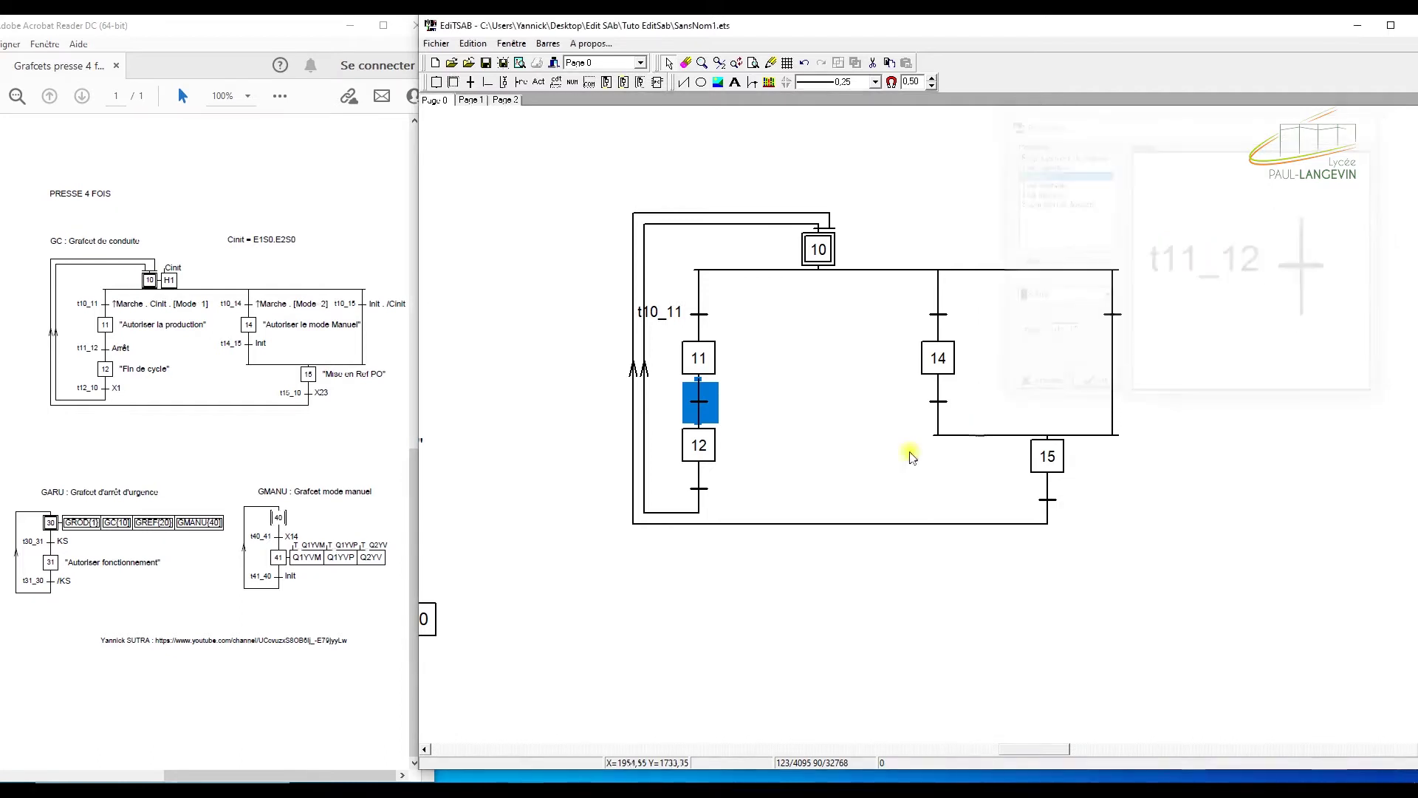
Set the number of the transition below step 12 to t12_10
drag(813, 481, 785, 434)
double_click(702, 489)
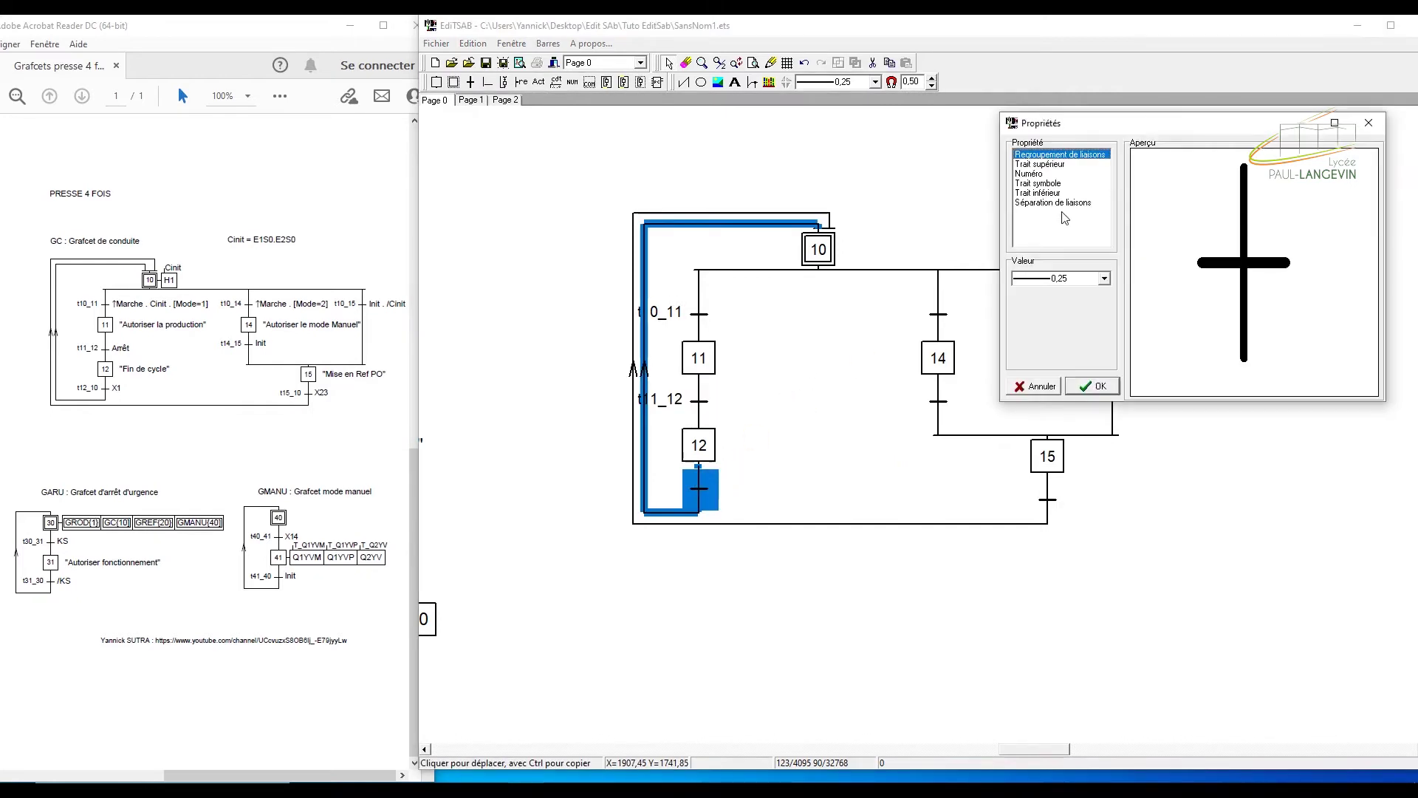
click(1032, 174)
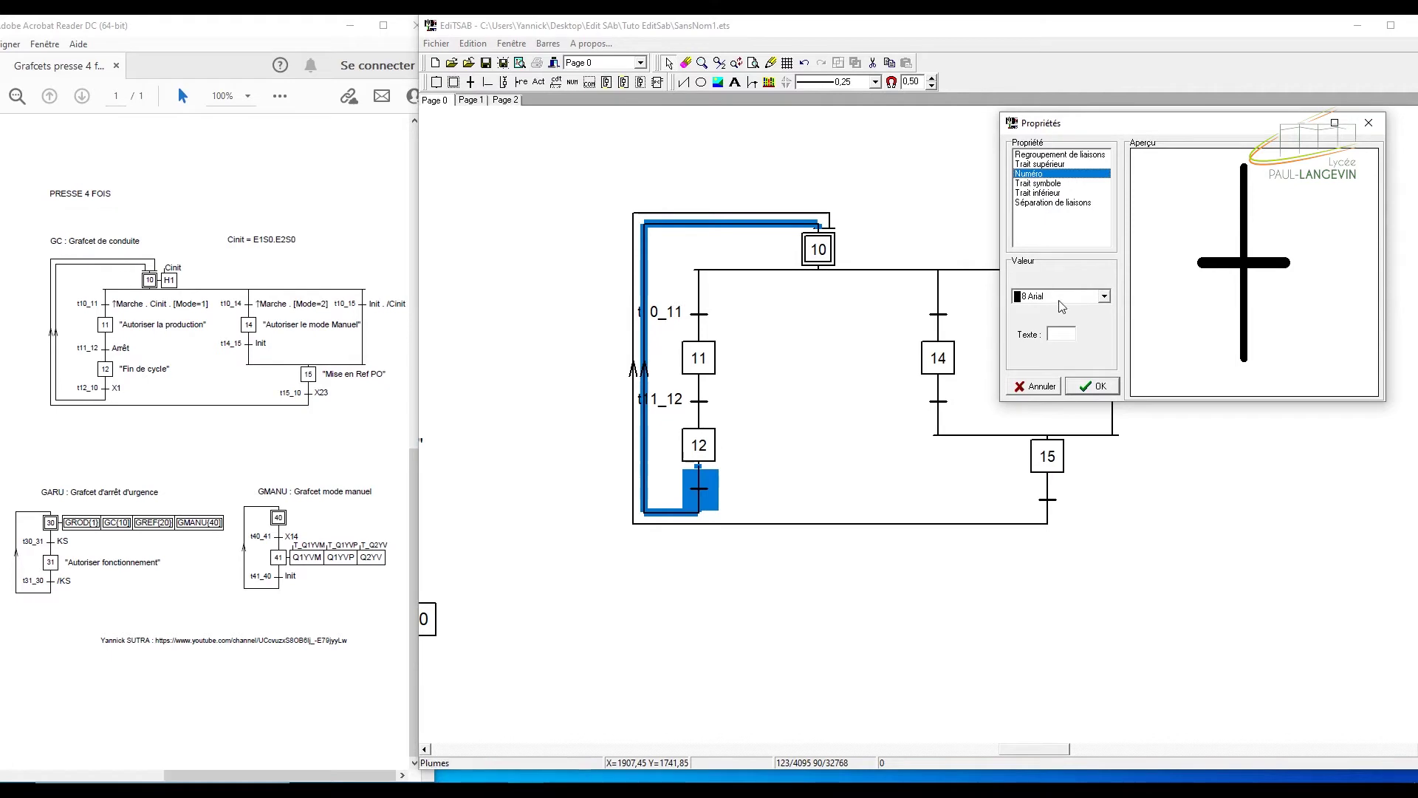
click(1067, 336)
text(t)
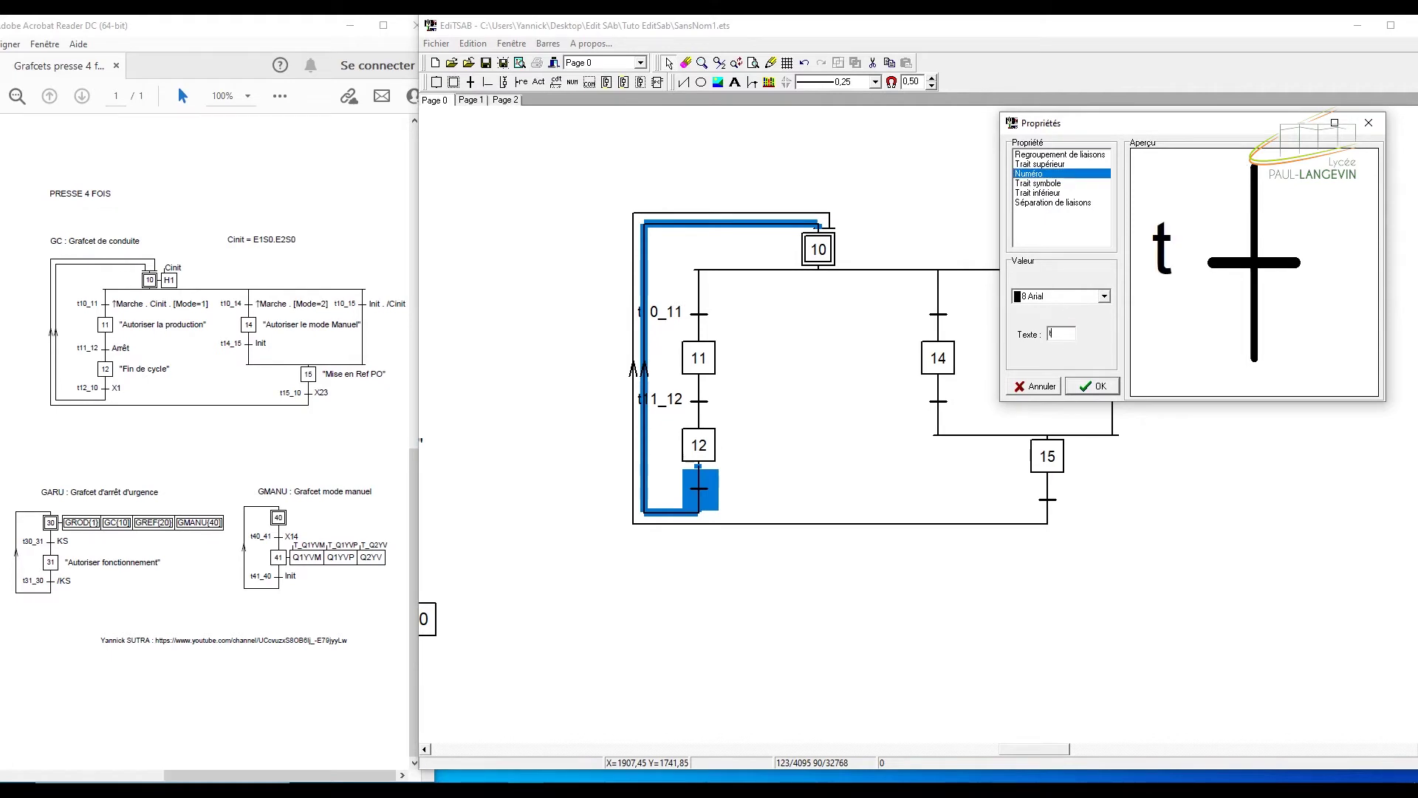
text(12_10)
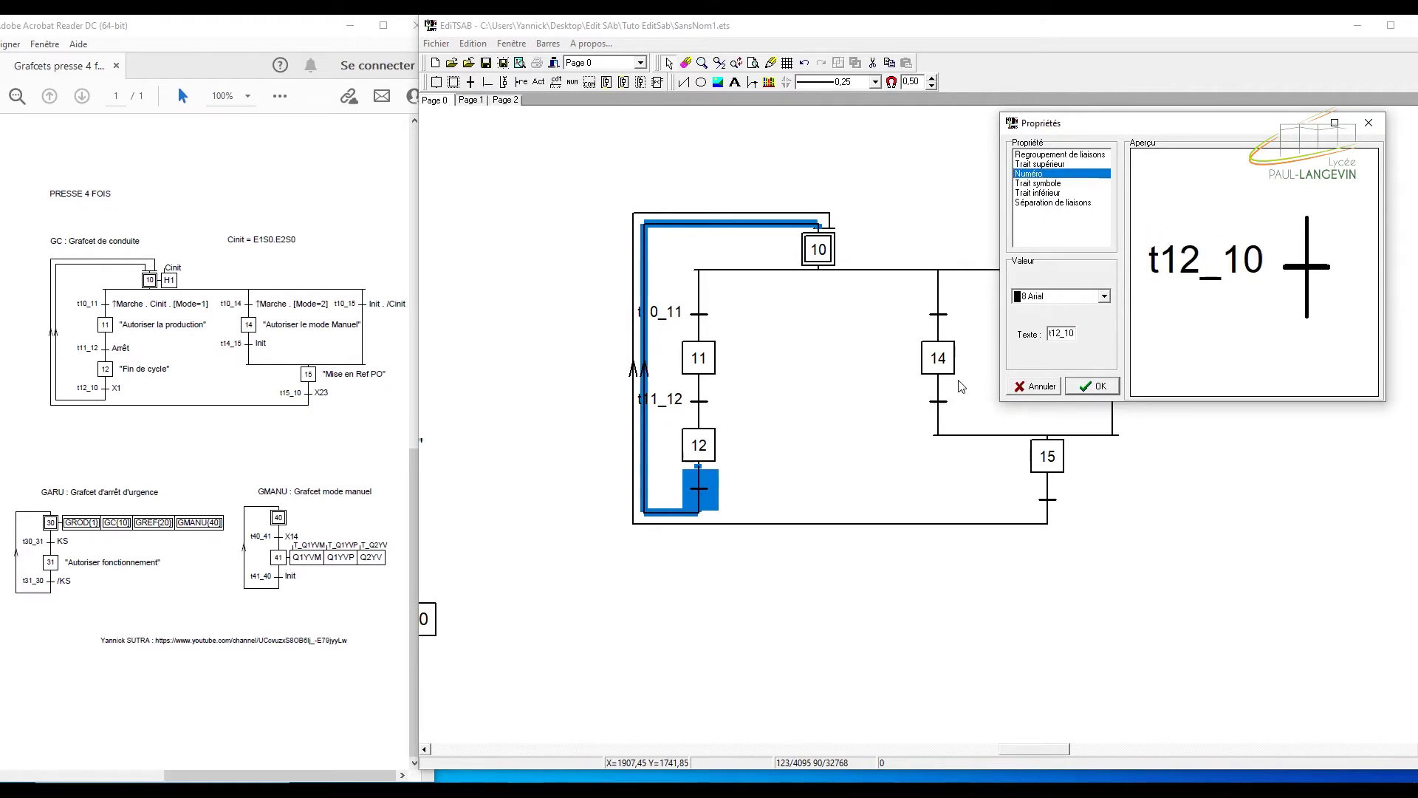
click(1090, 385)
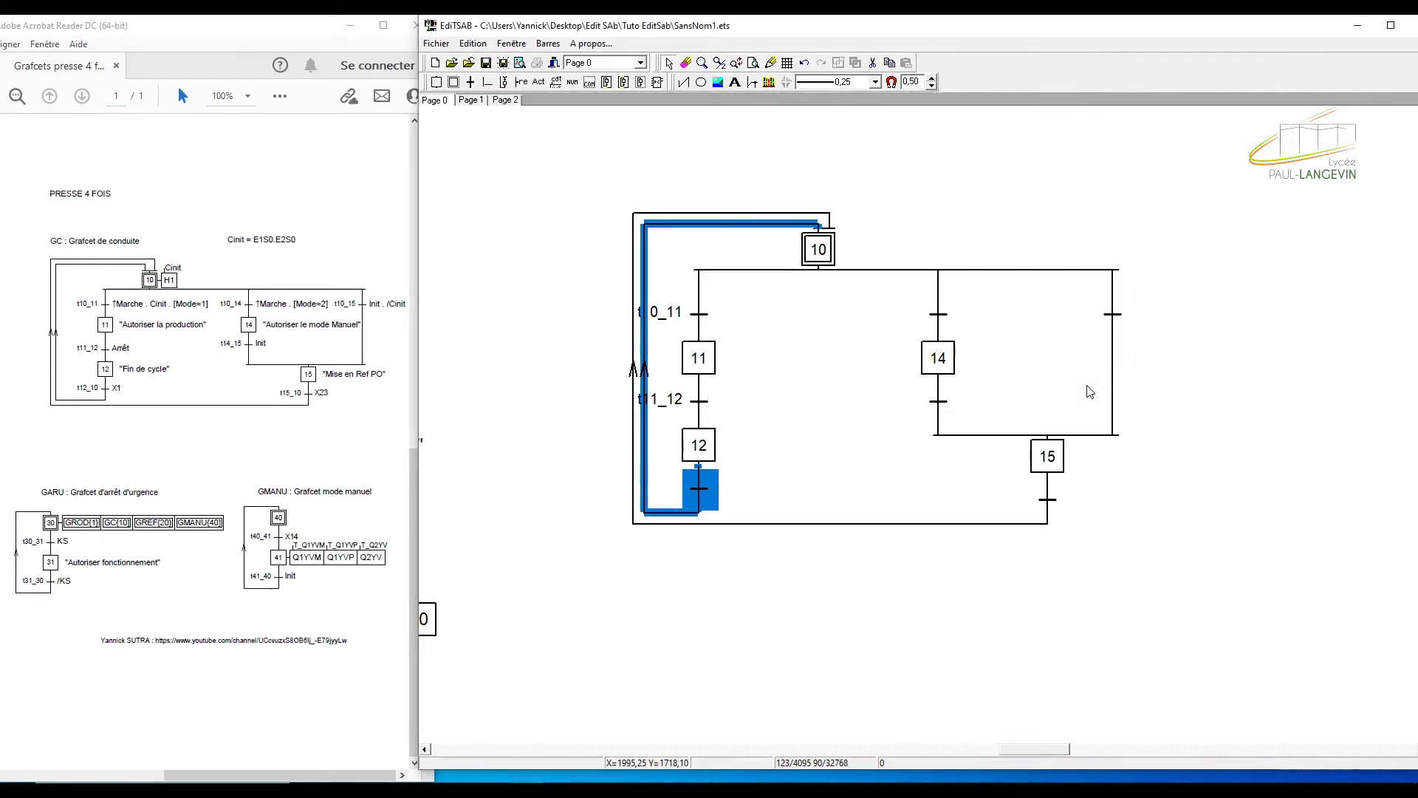
Set the number of the transition above step 14 to t10_14
double_click(936, 314)
click(1038, 173)
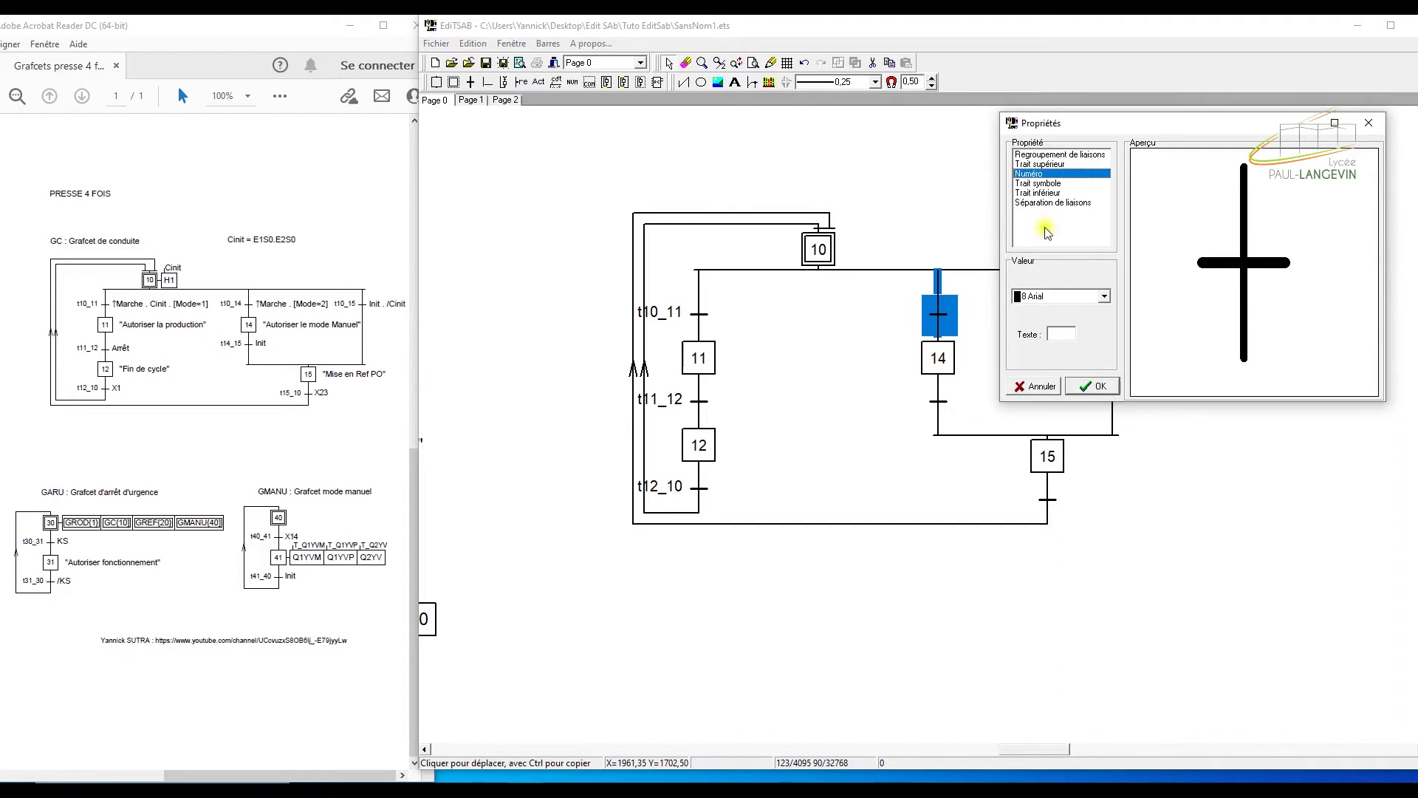
click(1063, 330)
text(t10)
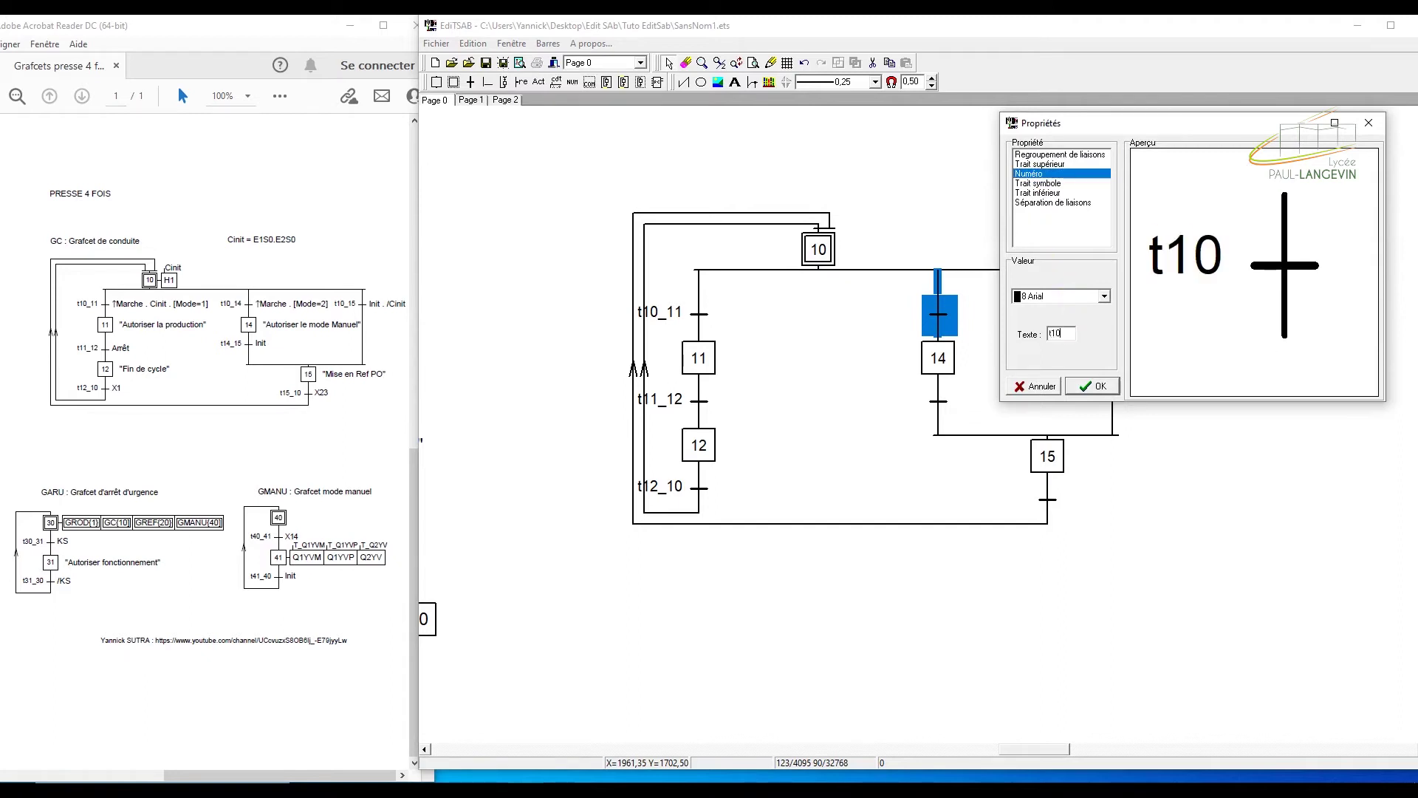
text(_14)
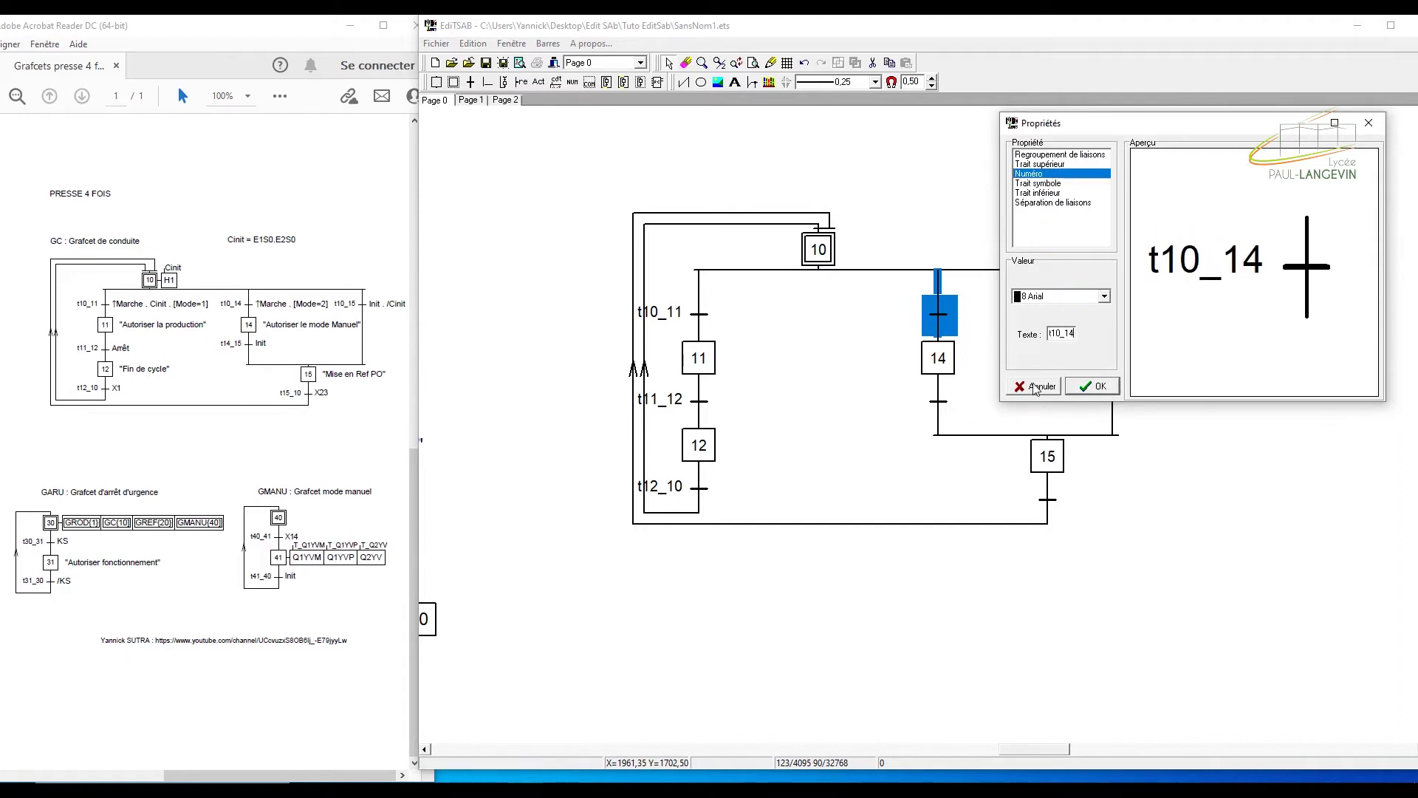
click(1071, 385)
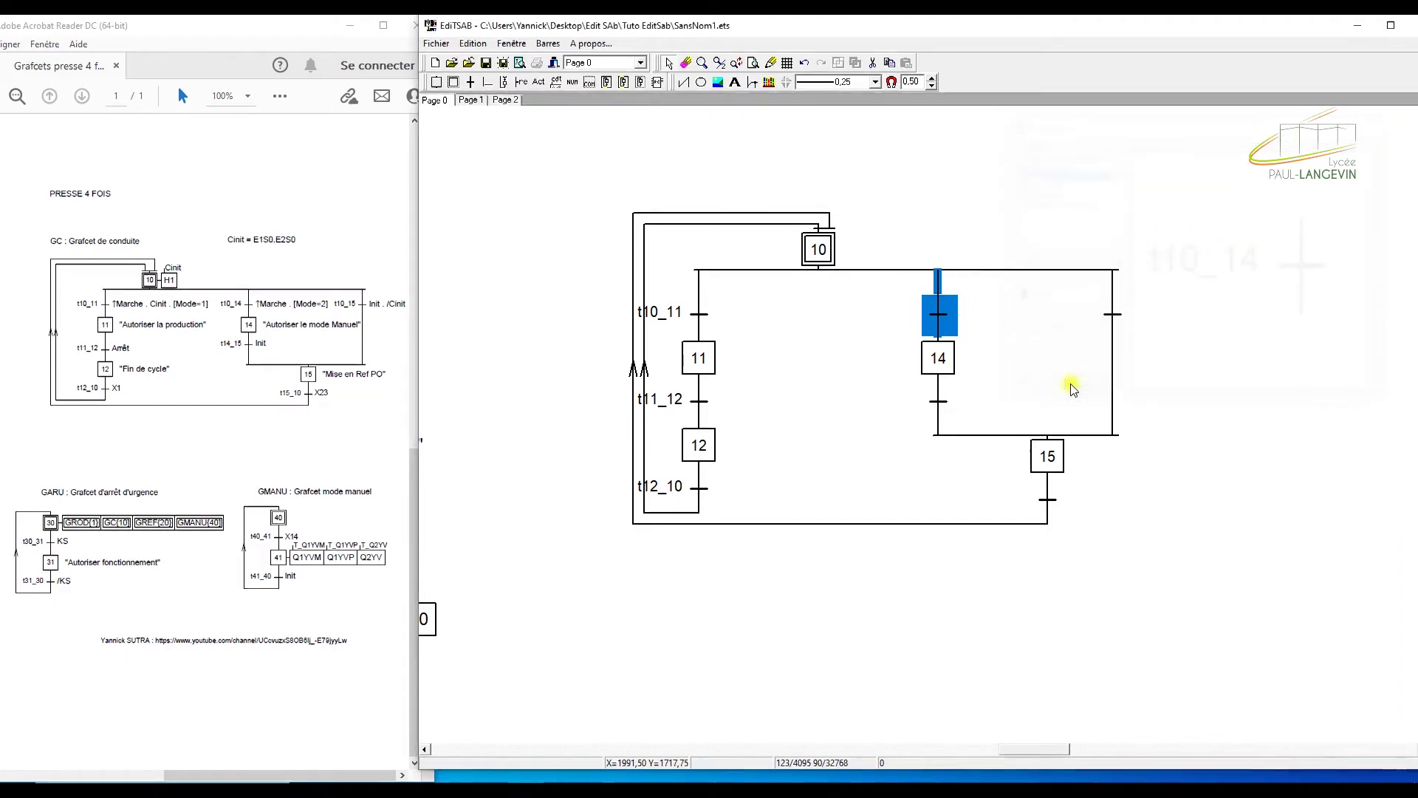
Set the number of the transition below step 14 to t14_15
click(948, 406)
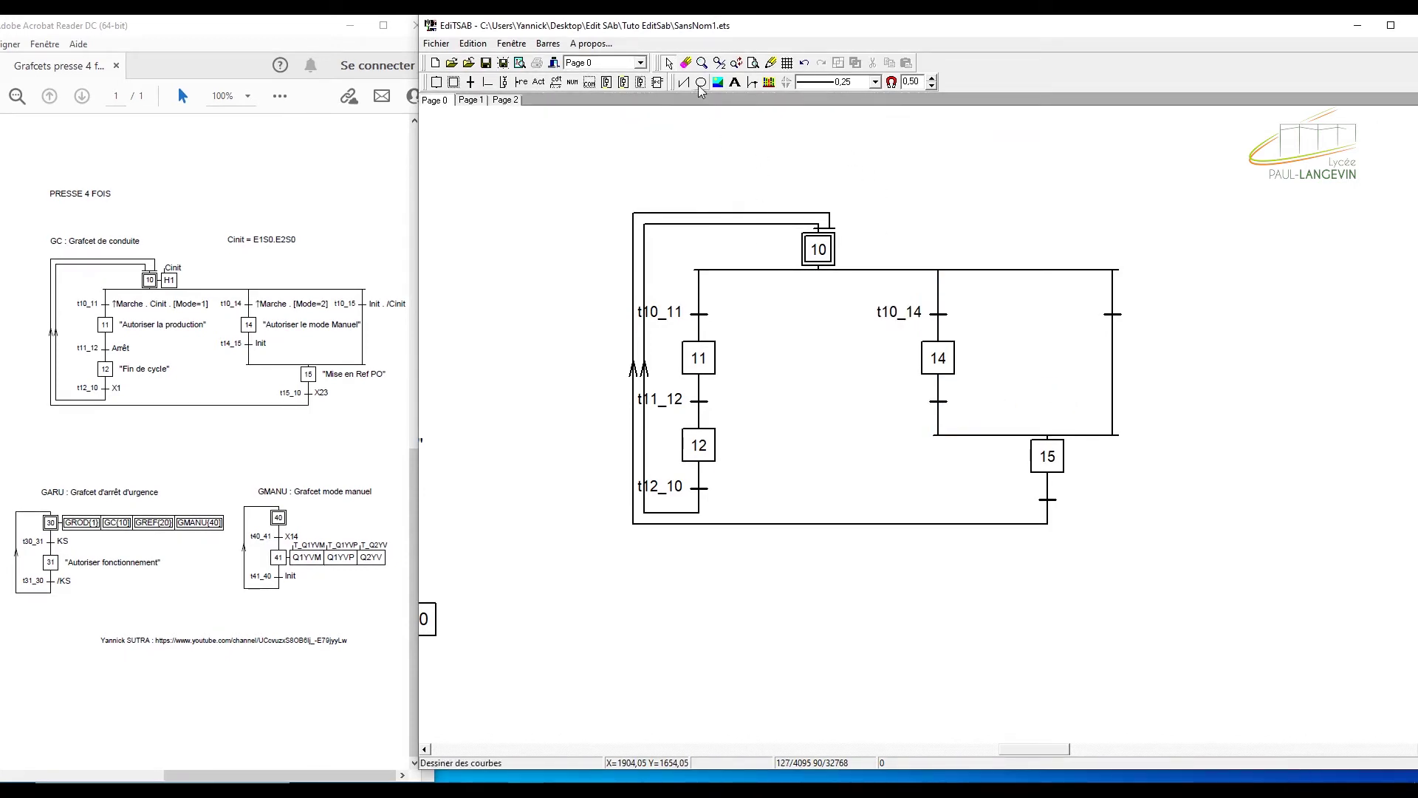
click(941, 404)
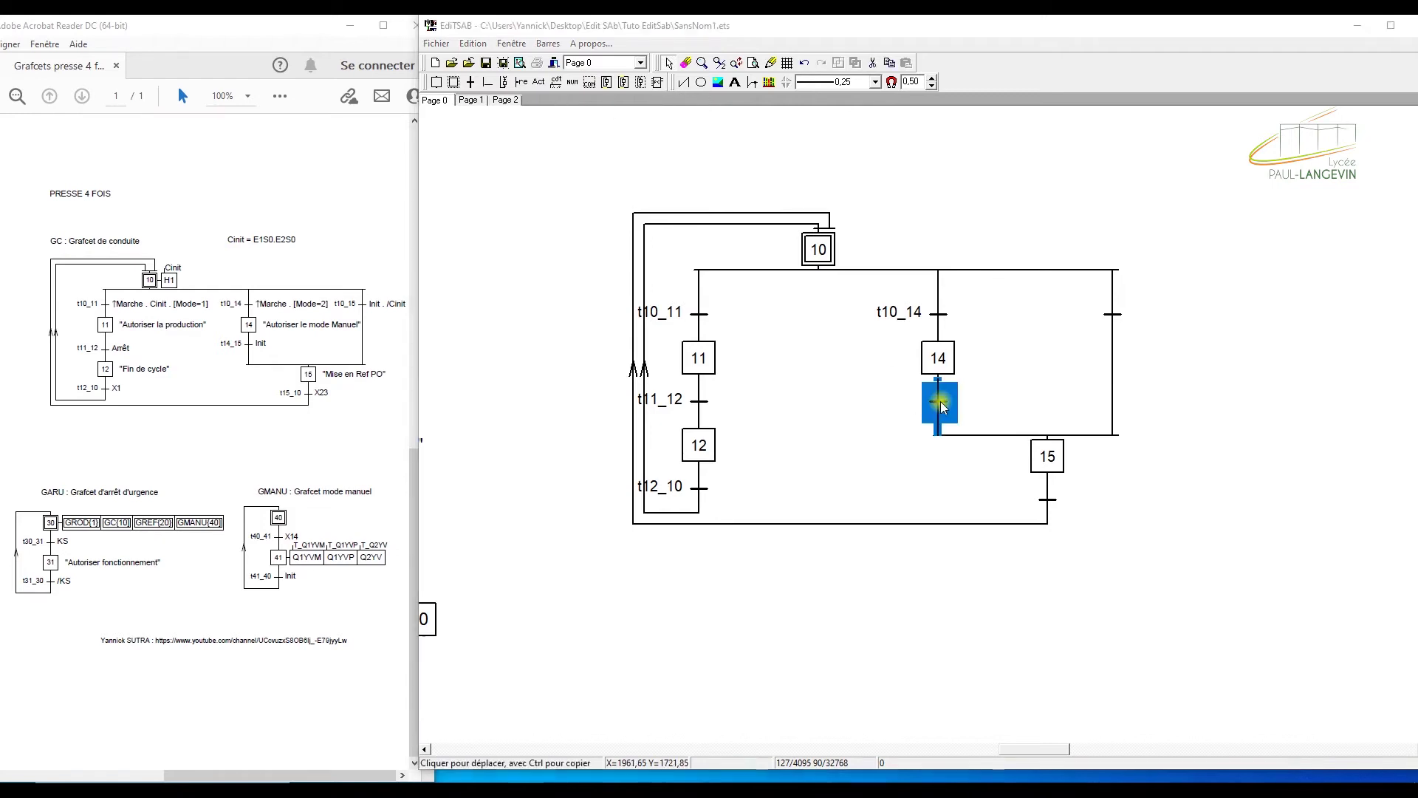
double_click(942, 407)
click(1031, 174)
click(1061, 331)
text(t)
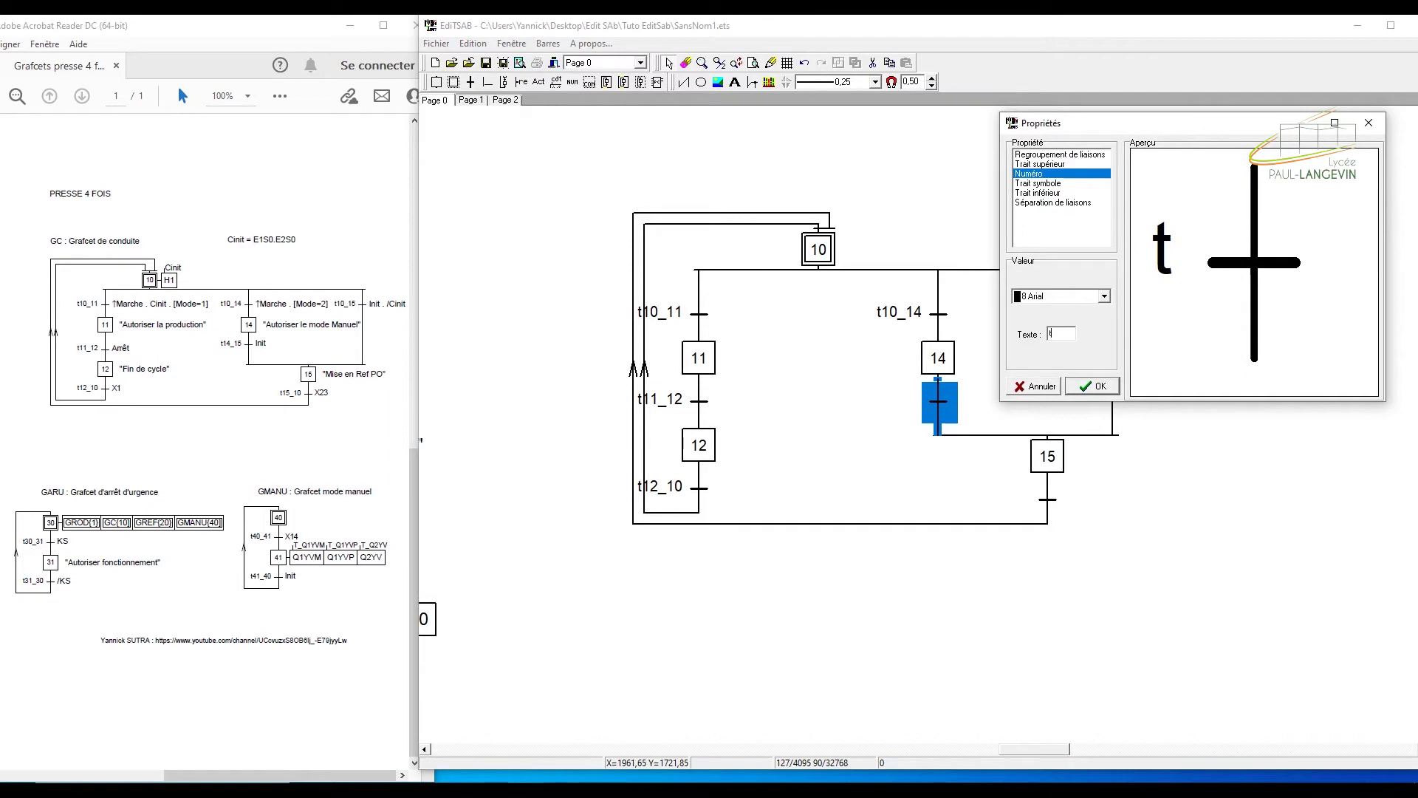
text(14_)
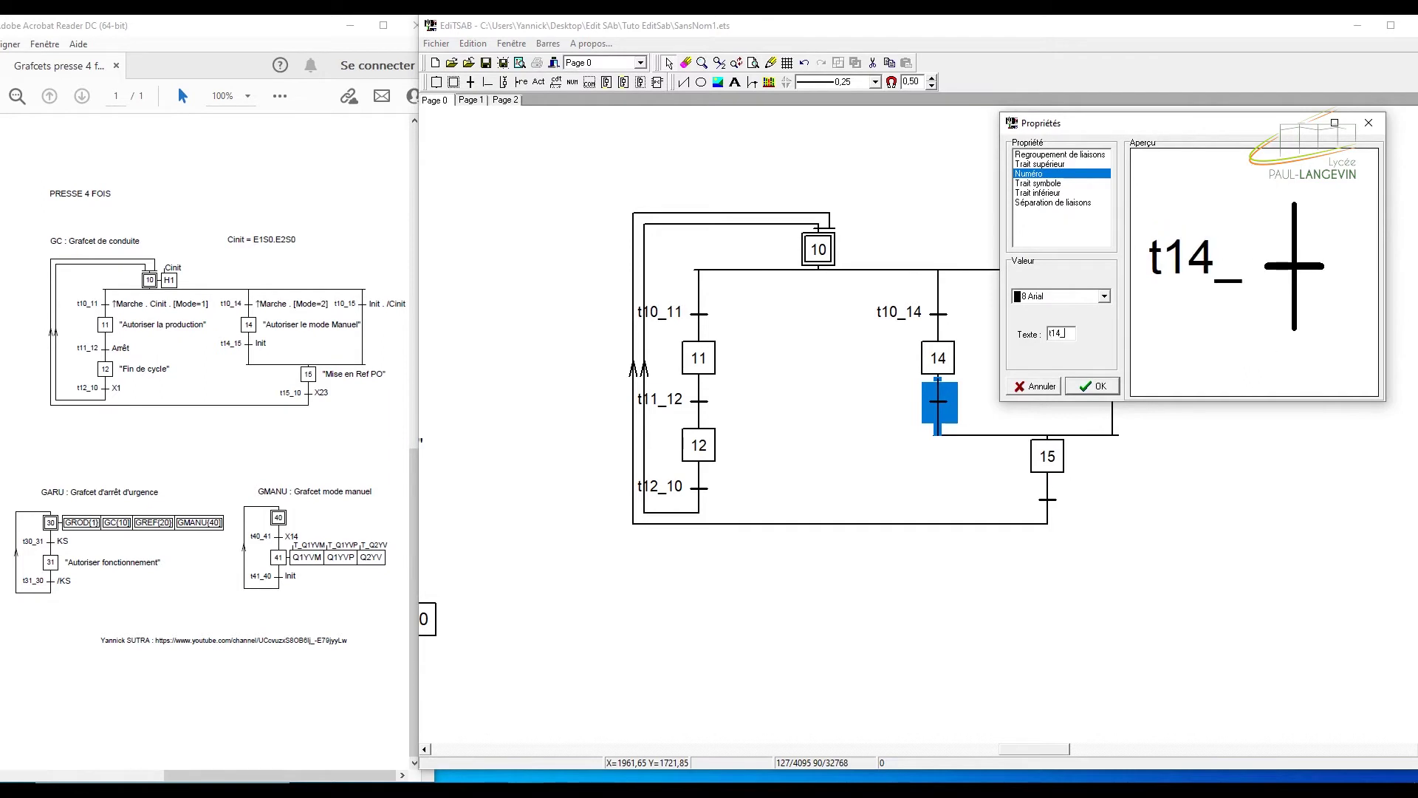
text(15)
click(1092, 387)
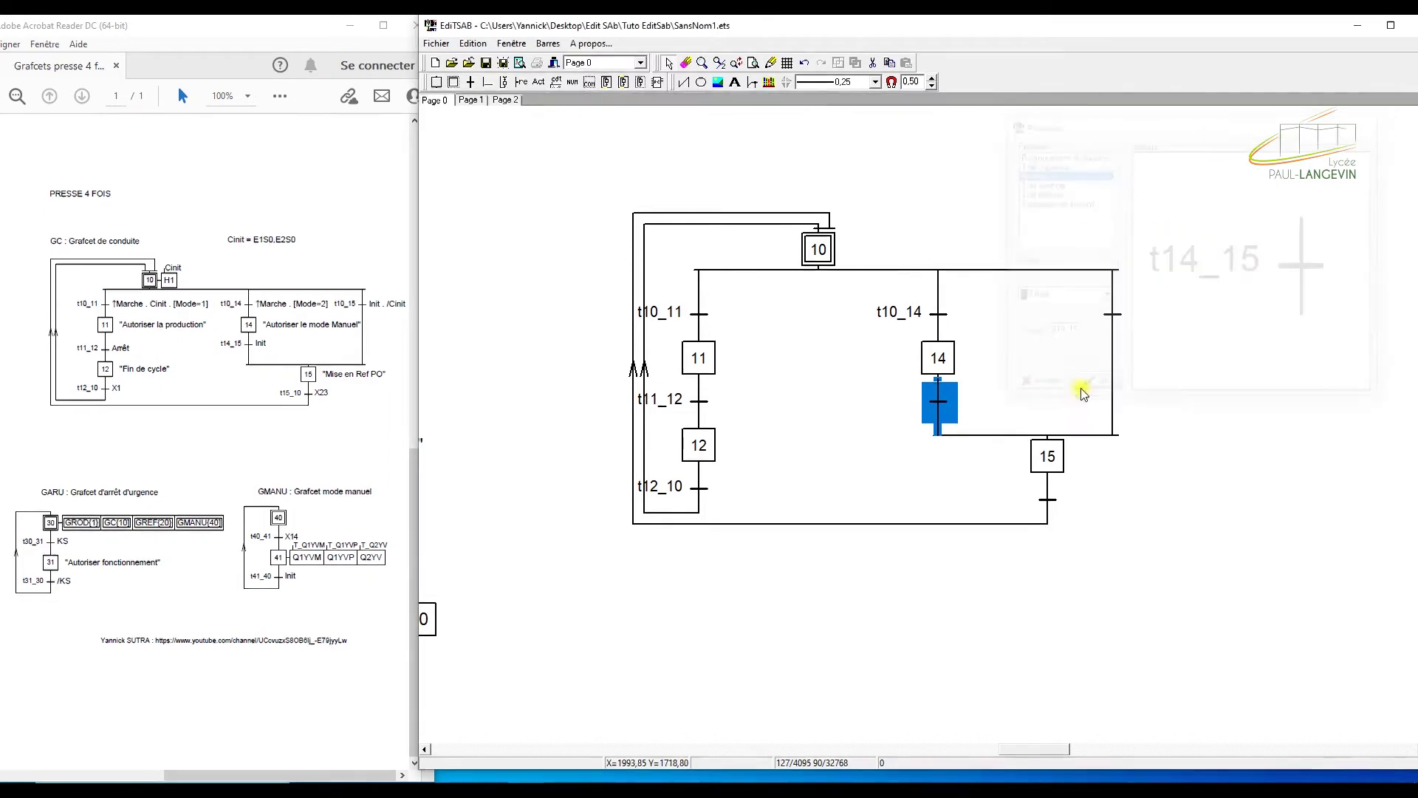
Set the number of the transition on the third branch, which has no step of its own, to t10_15
click(1113, 316)
double_click(1114, 315)
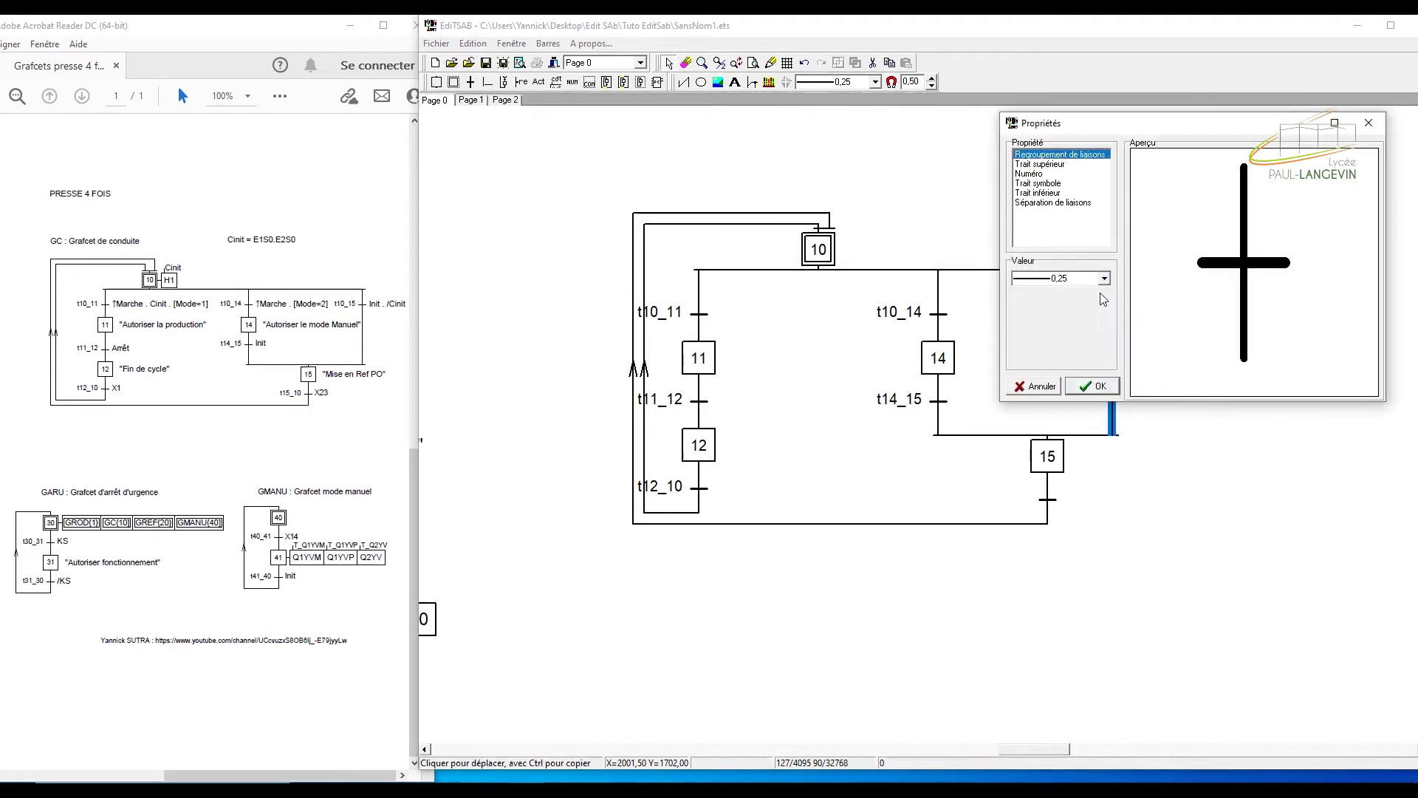
click(1038, 173)
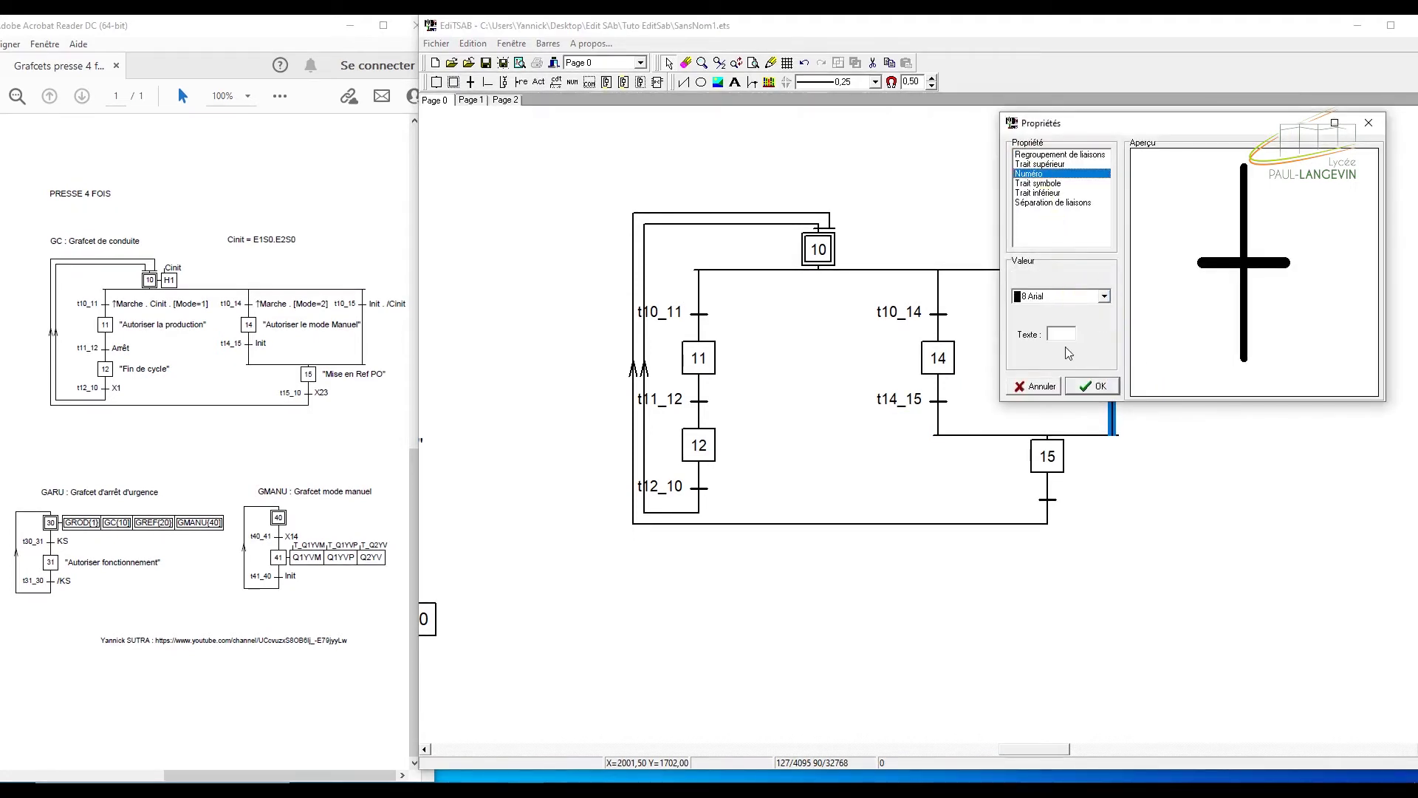
text(t10)
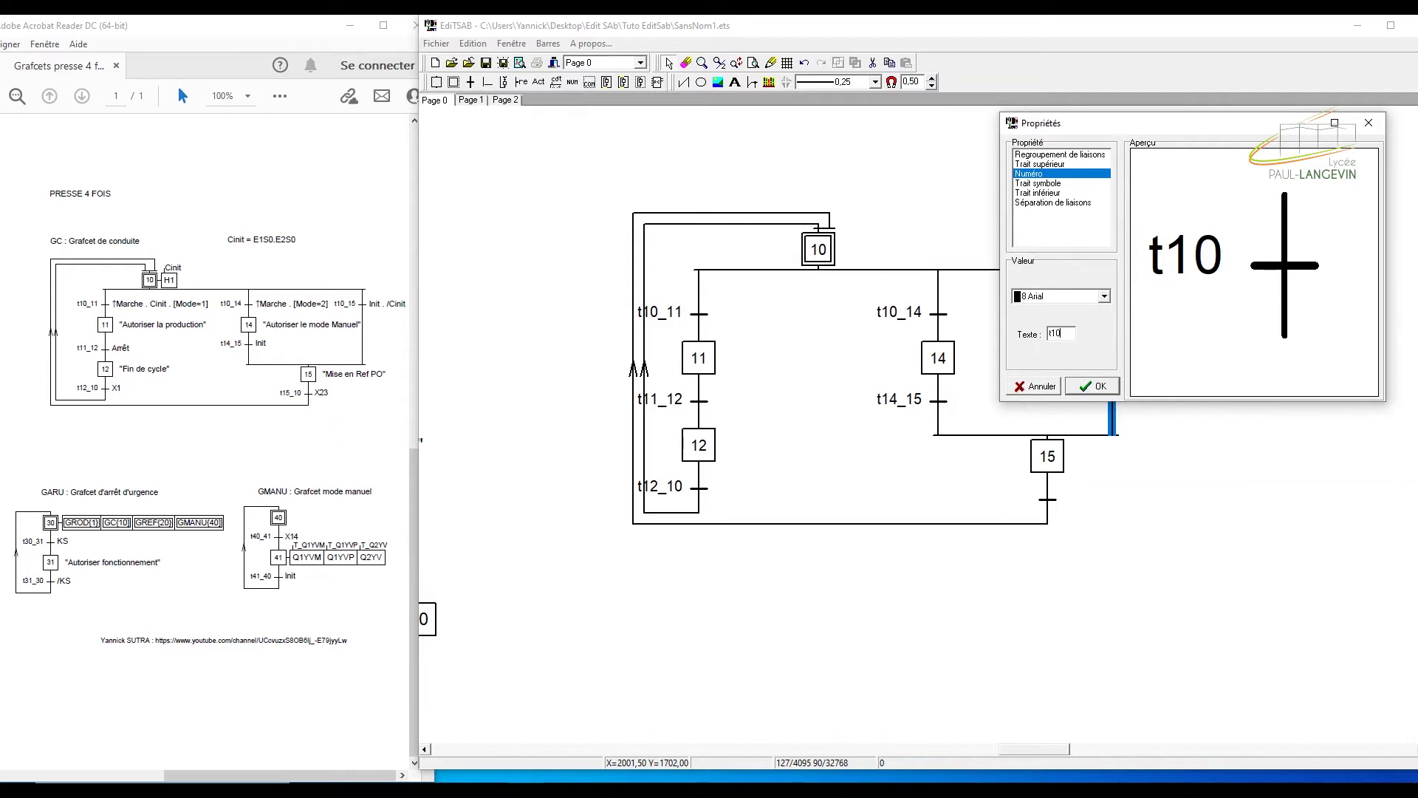
text(_15)
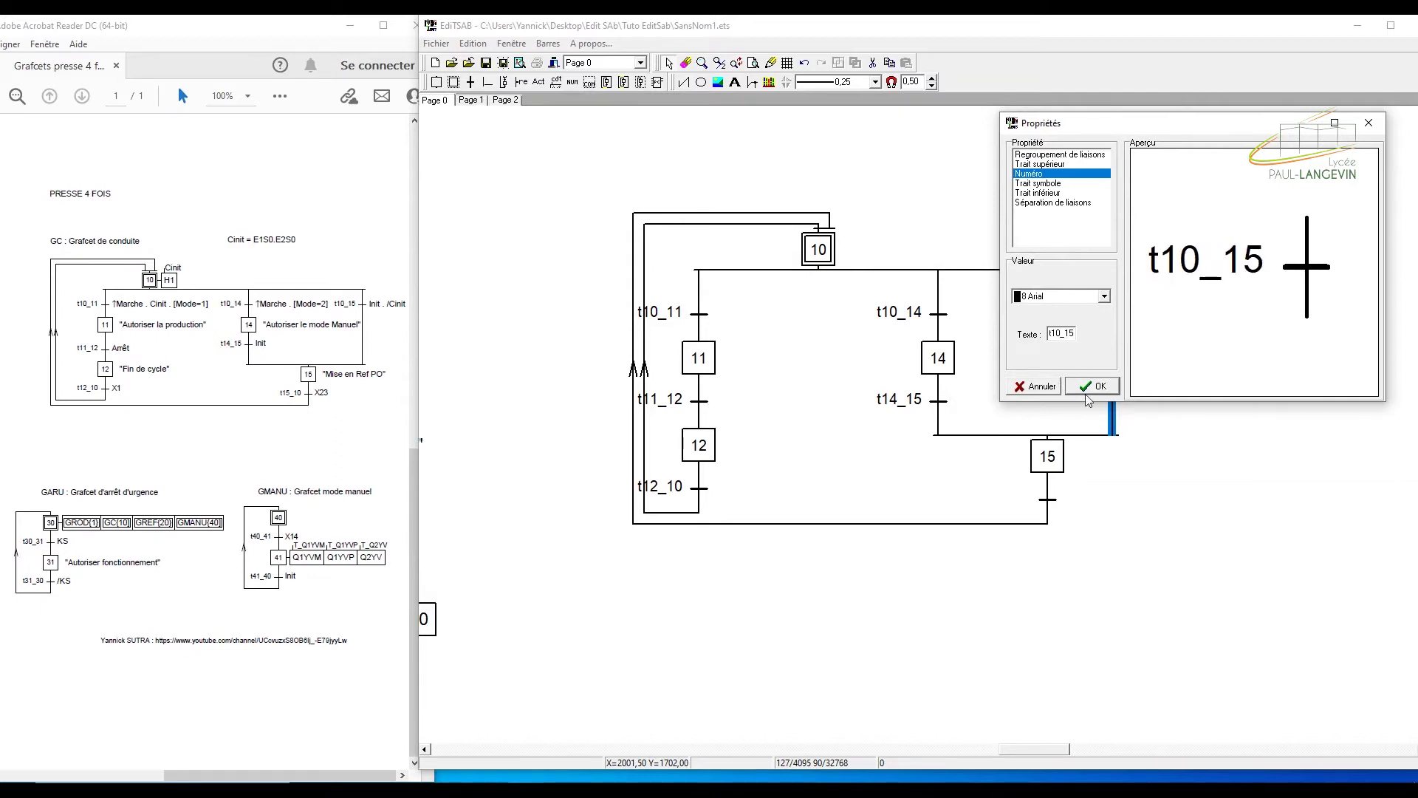
click(1092, 387)
Set the number of the transition below step 15 to t15_10 and clear the selection
drag(1182, 382, 1064, 499)
double_click(1049, 500)
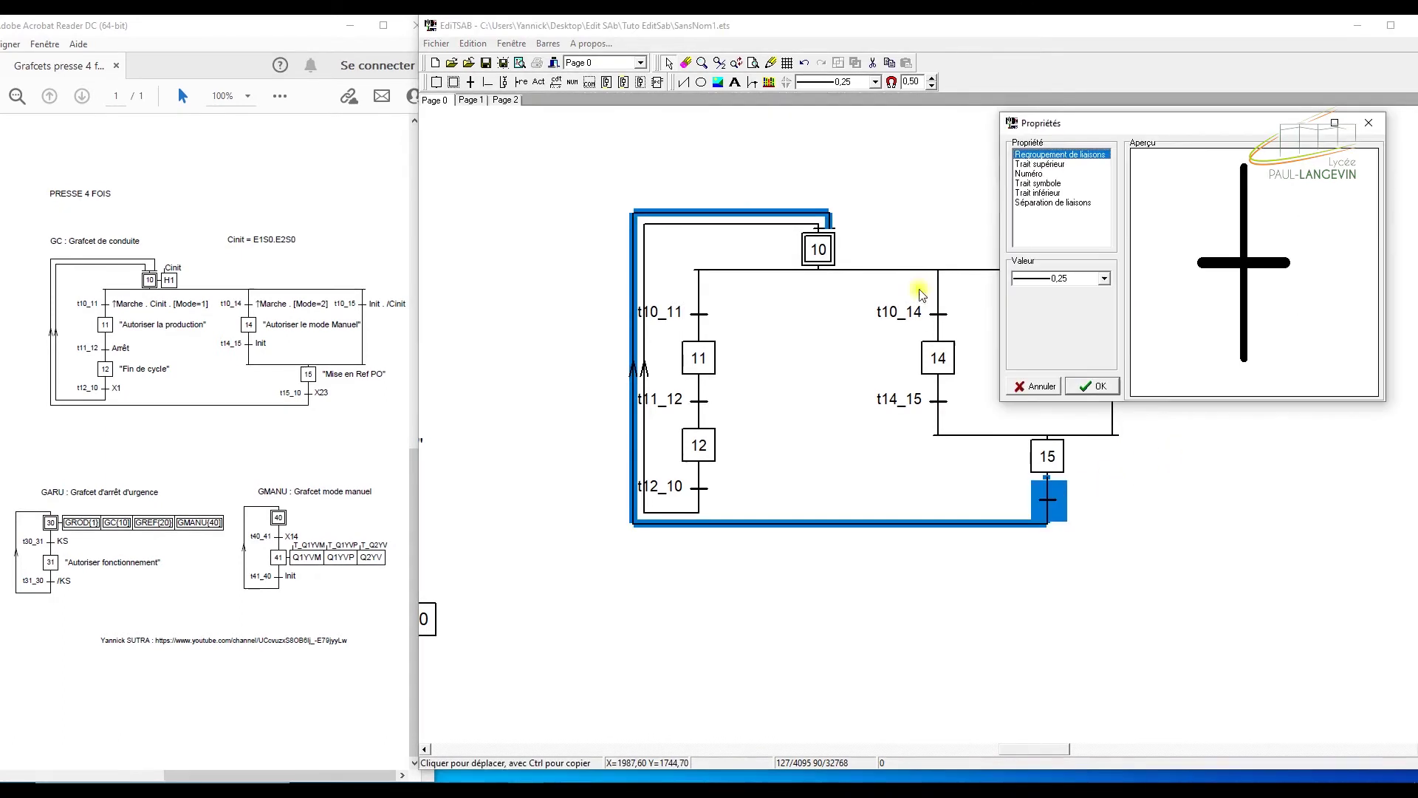
click(1034, 174)
click(1065, 336)
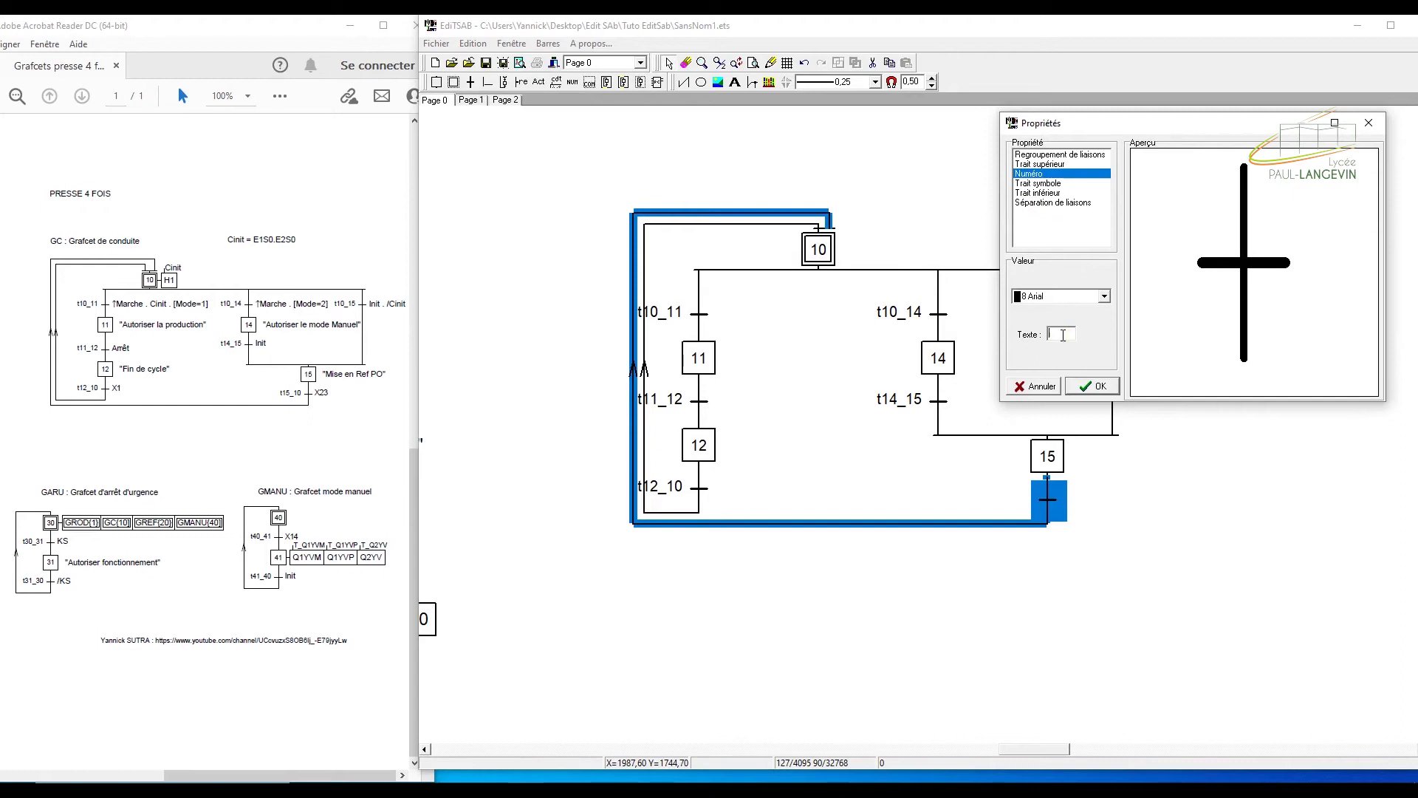
text(t15_10)
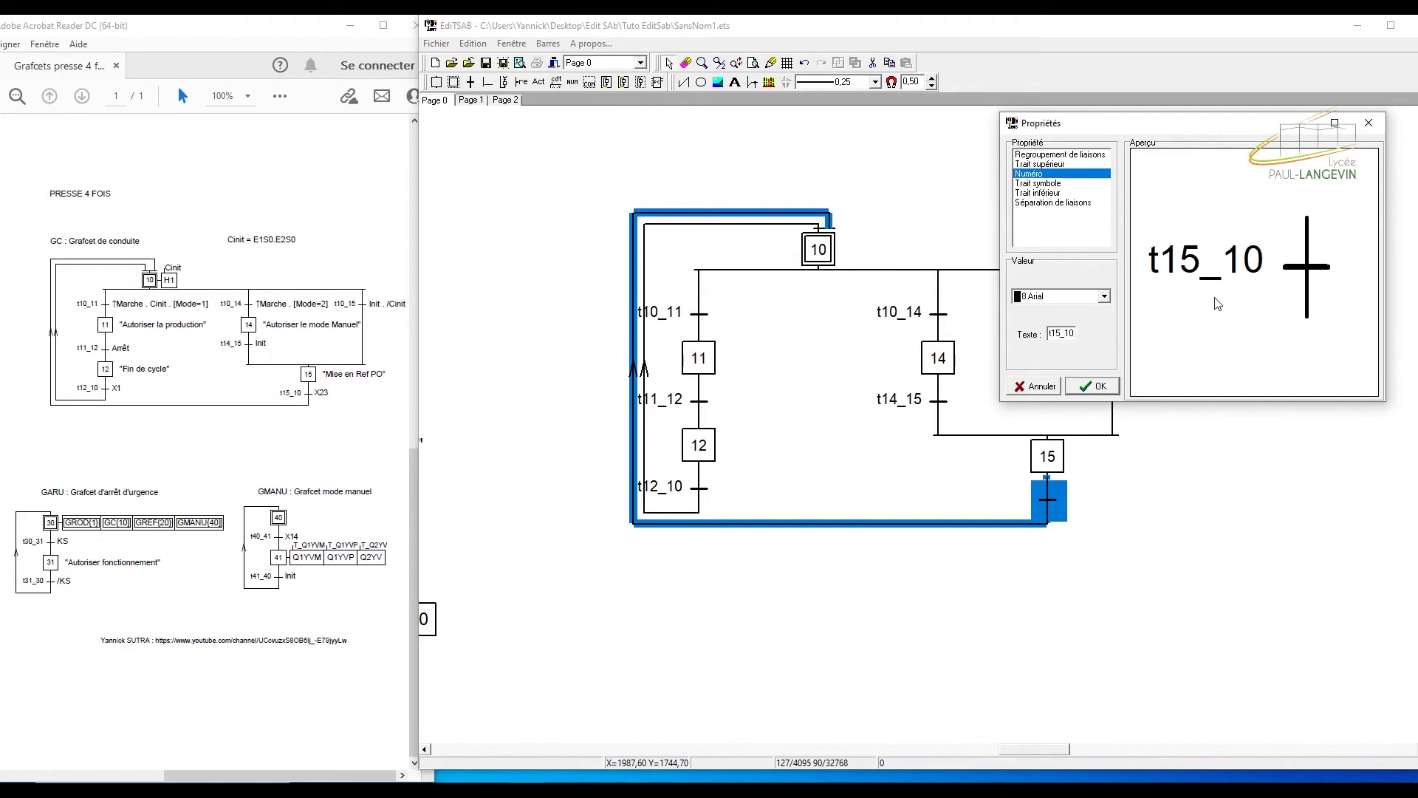
click(1099, 386)
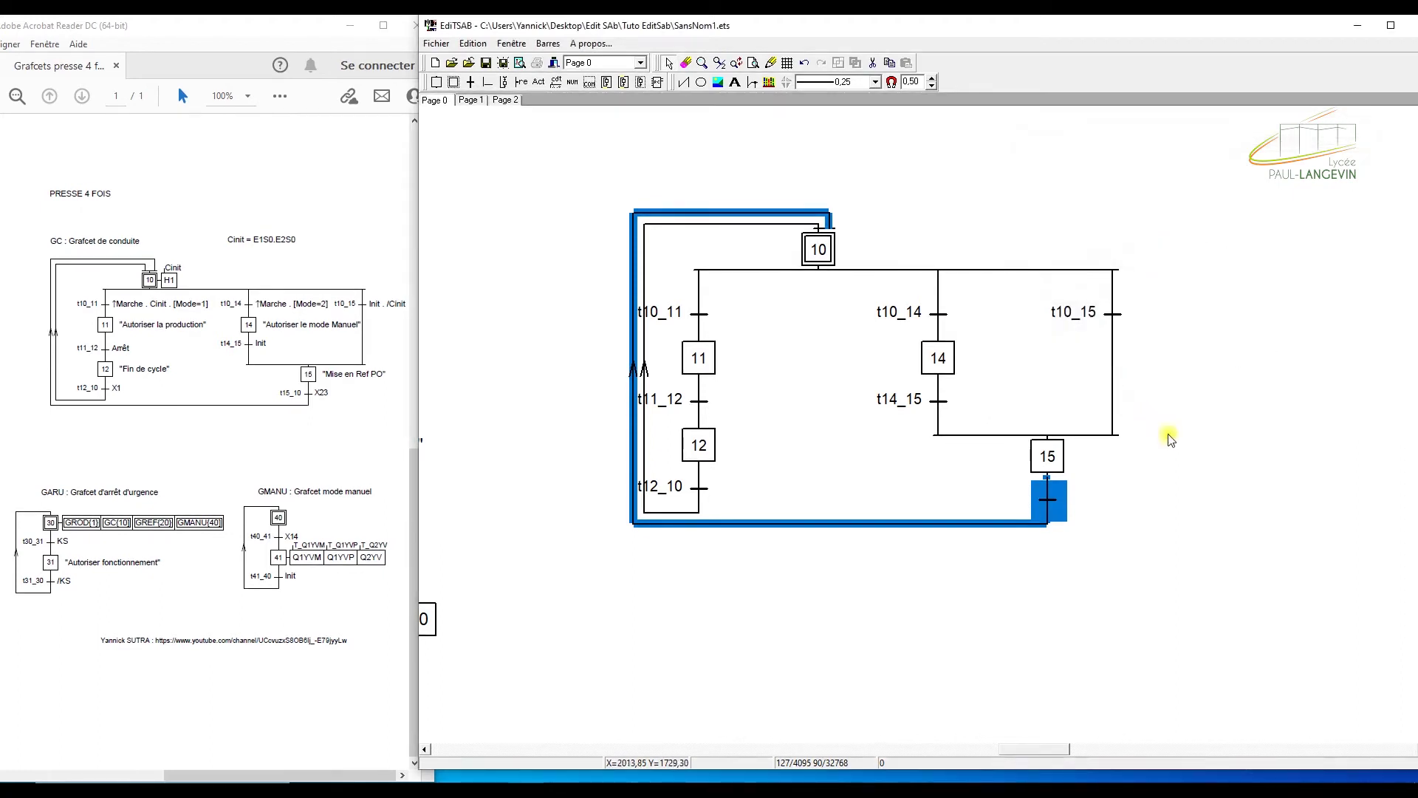
click(1227, 480)
drag(1228, 477, 1234, 327)
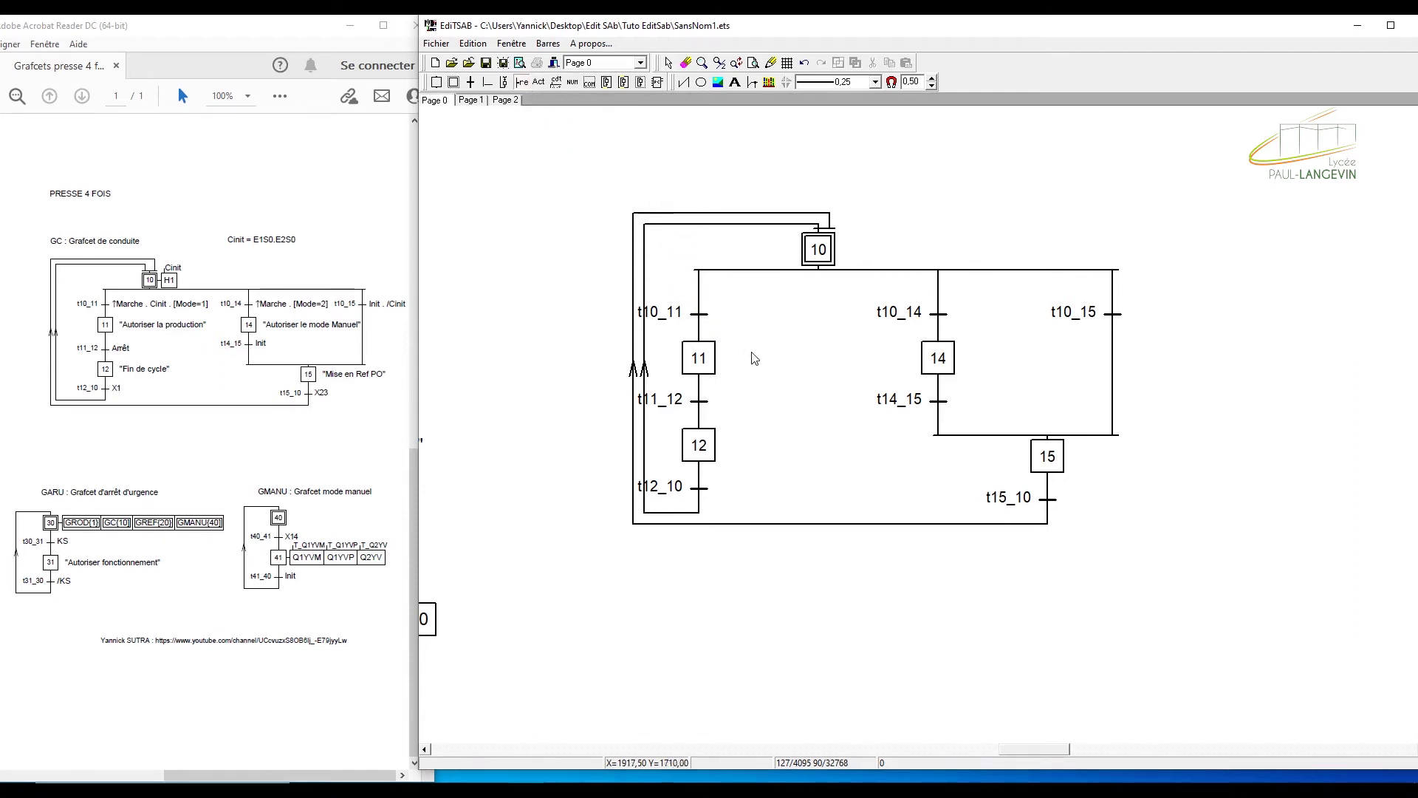
Add the receptivity "↑Marche . Cinit . [Mode=1]" in 10 Arial to transition t10_11
click(699, 313)
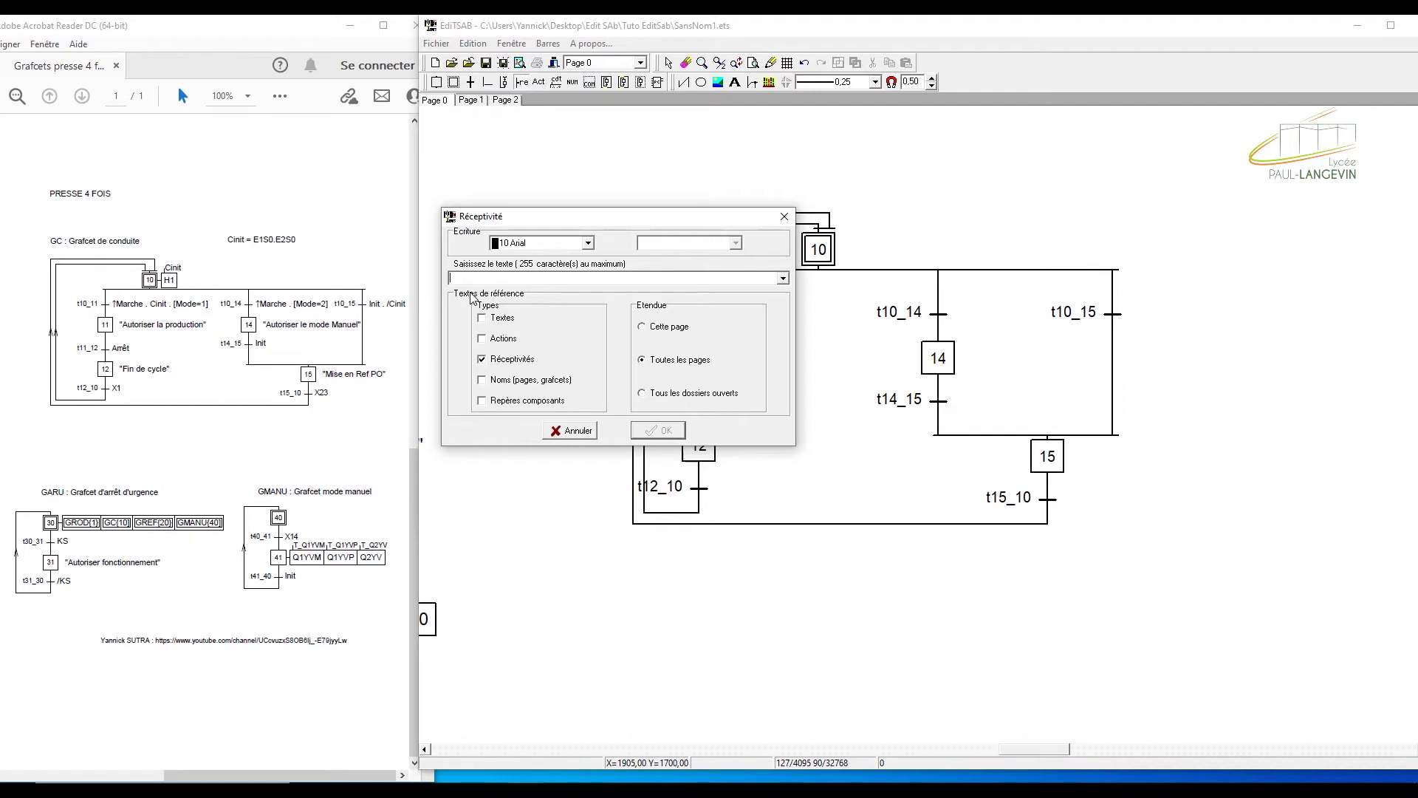
text(%>Marche . Cinit . [Mode=1)
click(662, 431)
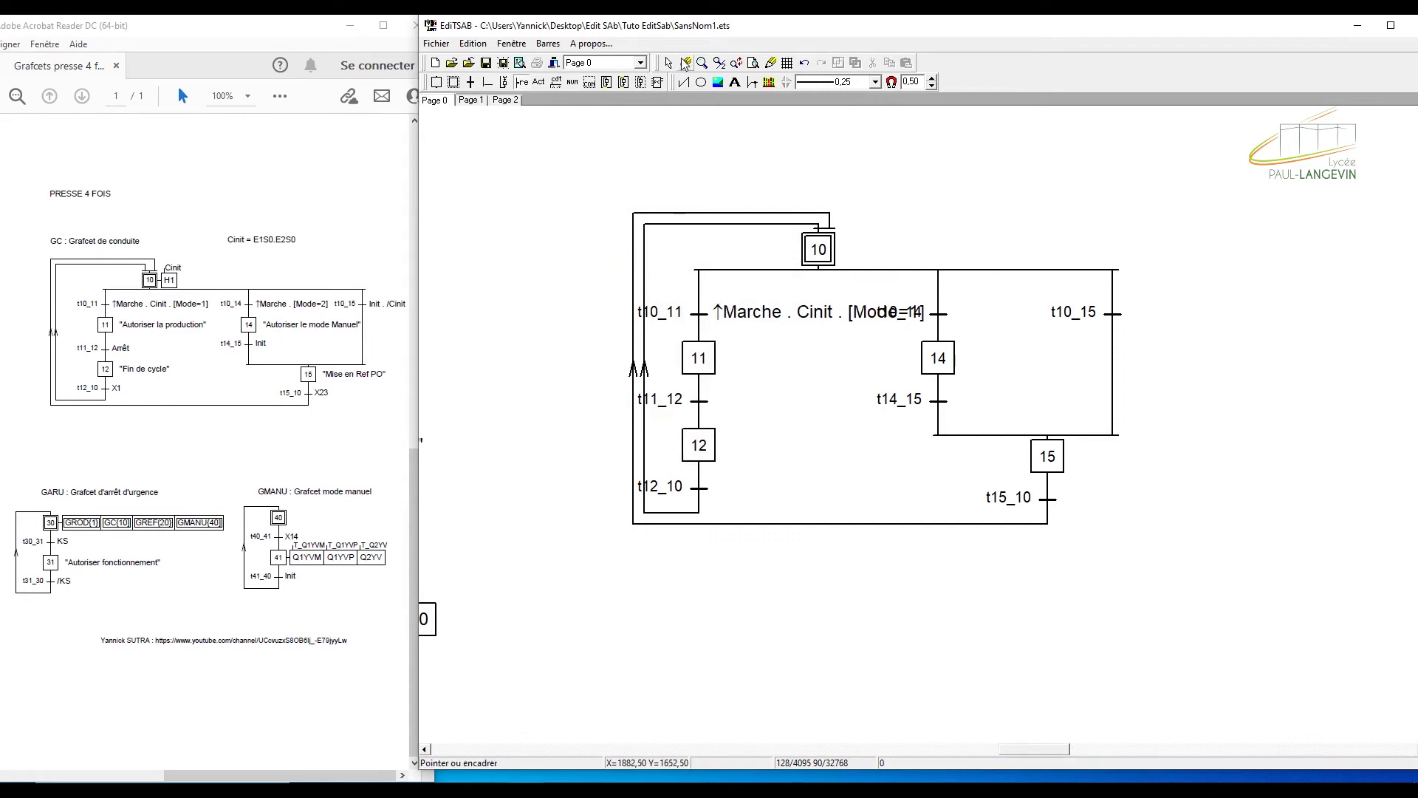
Move the vertical segments of the outer and inner return links outward, clear of the first branch's transition numbers
click(633, 292)
drag(633, 288, 568, 288)
click(644, 281)
double_click(643, 281)
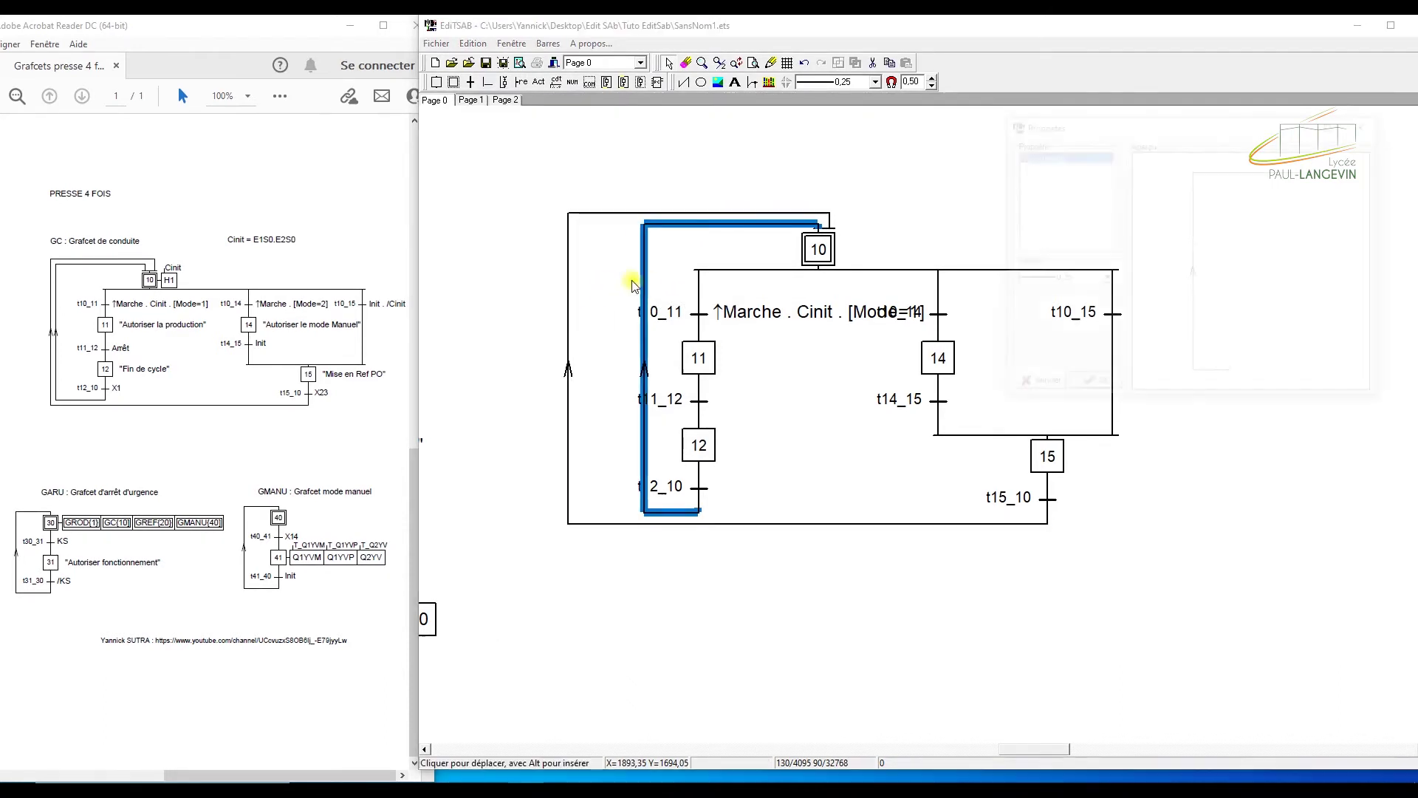
click(1093, 385)
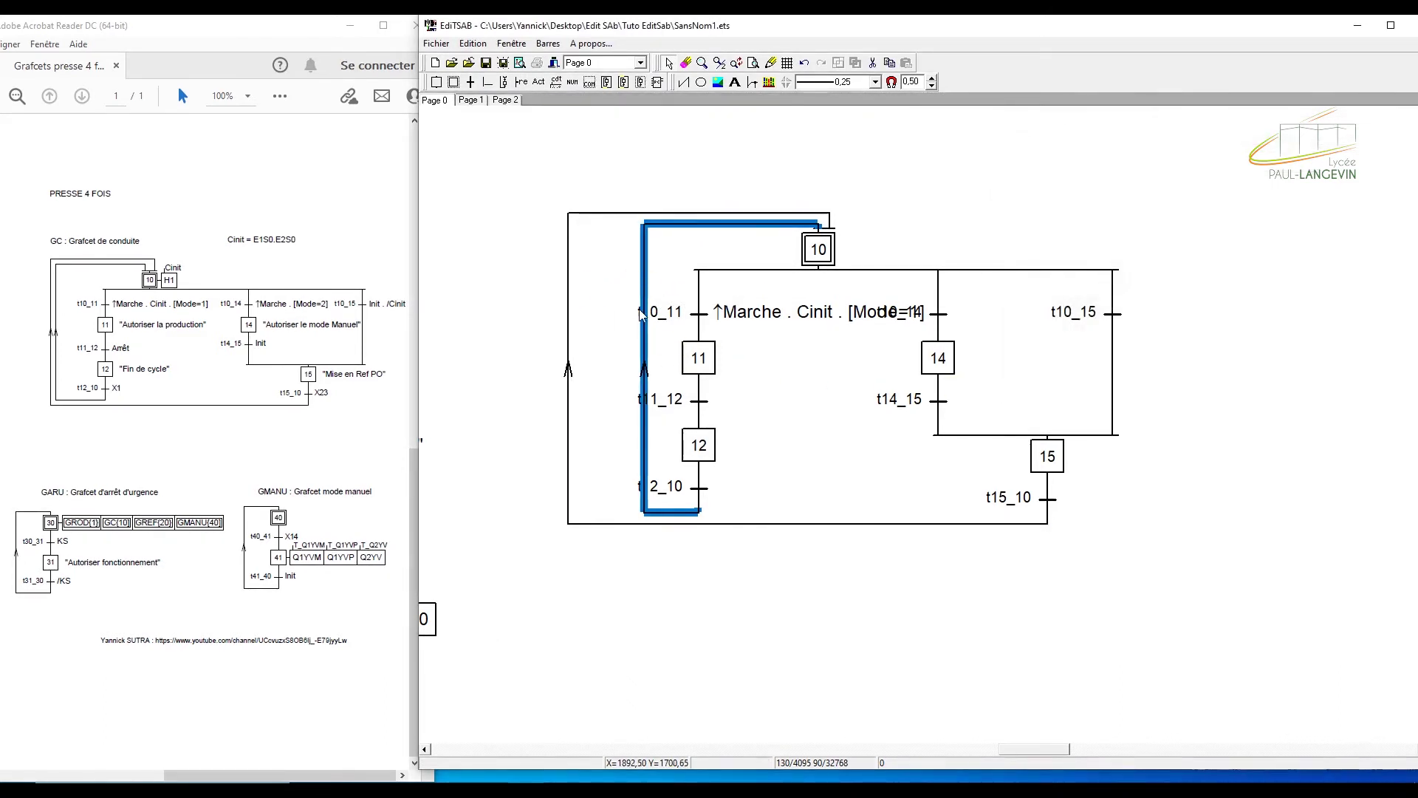
drag(643, 294, 600, 293)
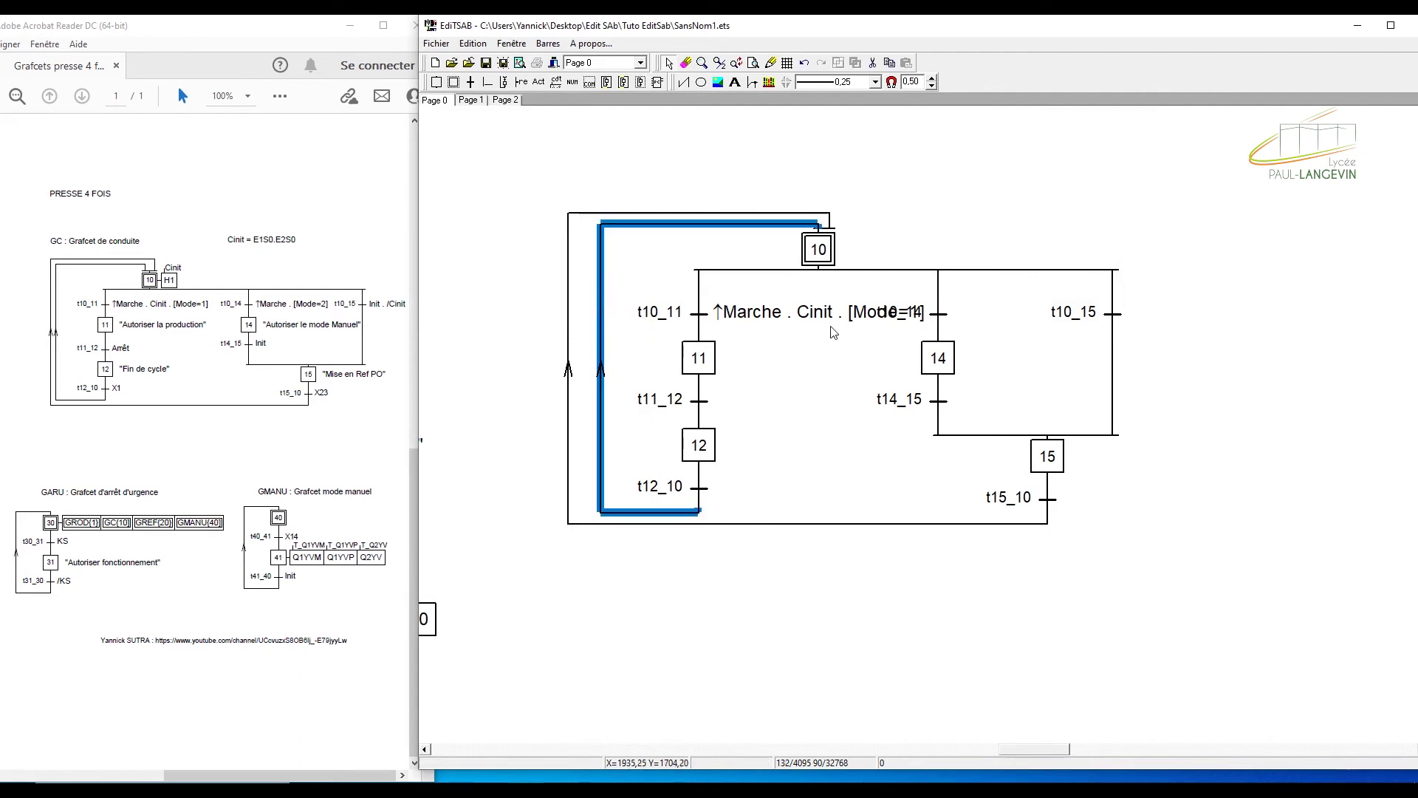
Move the second and third branches, together with step 15 and its transition, sideways until clear of the t10_11 receptivity
click(1297, 579)
drag(1260, 624, 932, 275)
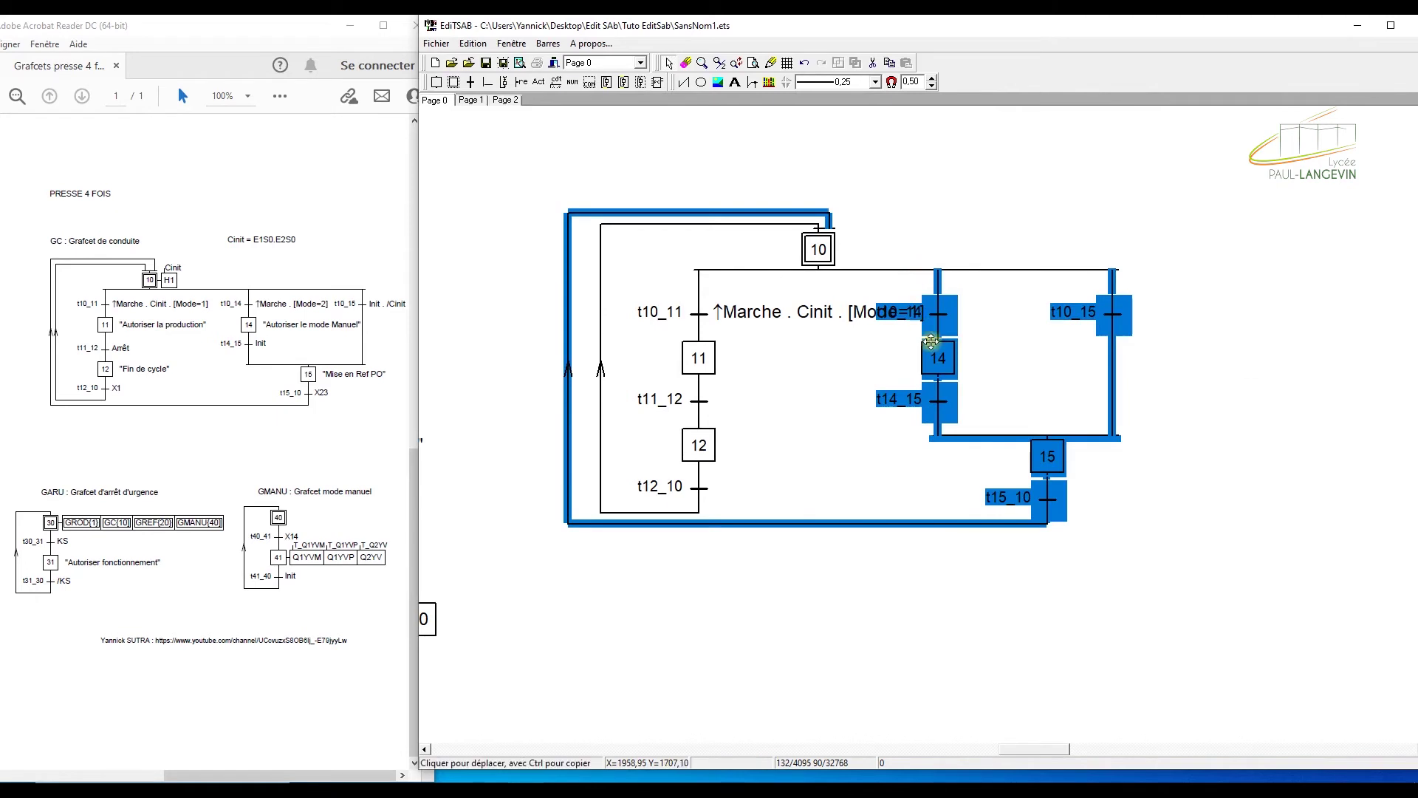
drag(938, 361, 1004, 359)
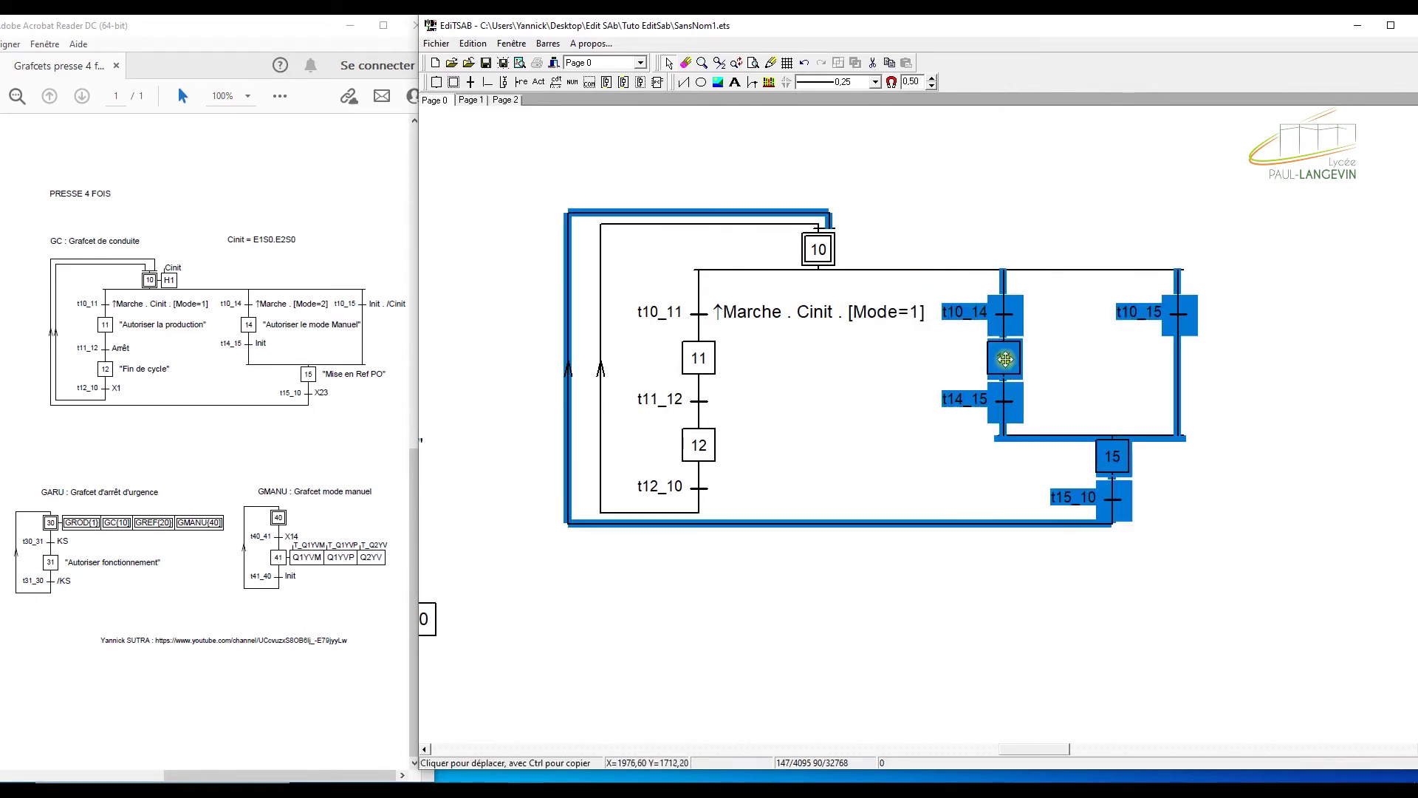
click(1048, 204)
drag(1047, 197, 1105, 184)
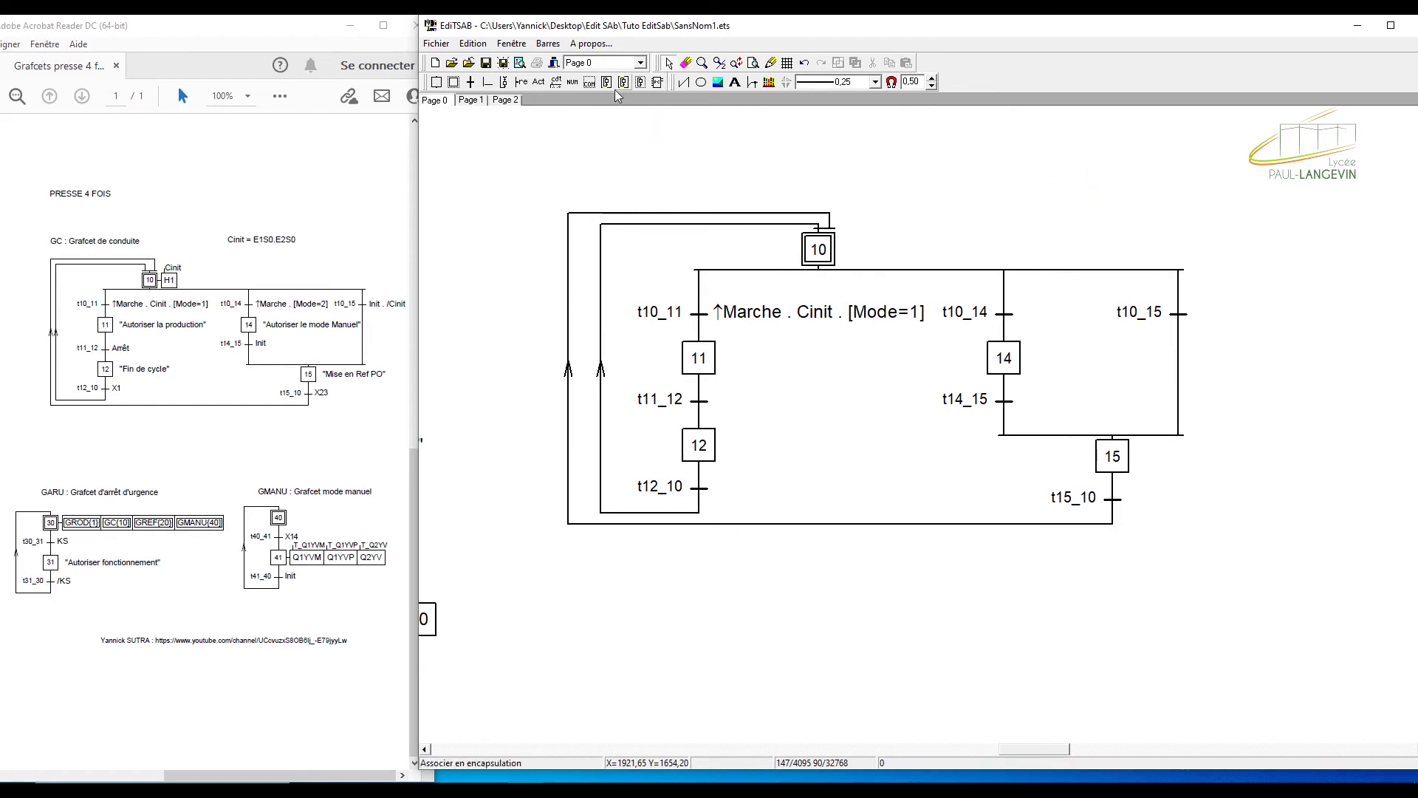
Add the receptivity "Arrêt" to transition t11_12 and "X1" to transition t12_10
double_click(699, 400)
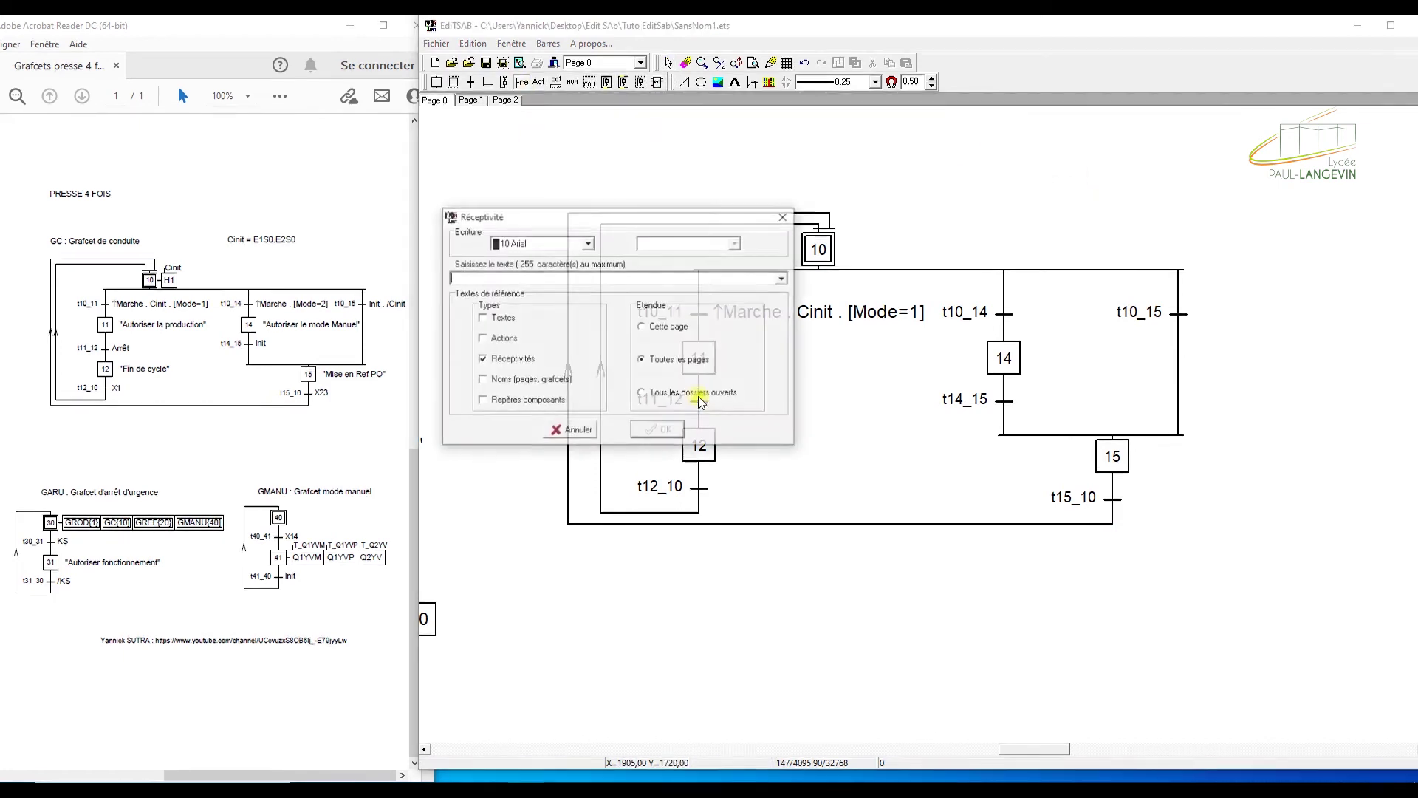
text(Arrêt)
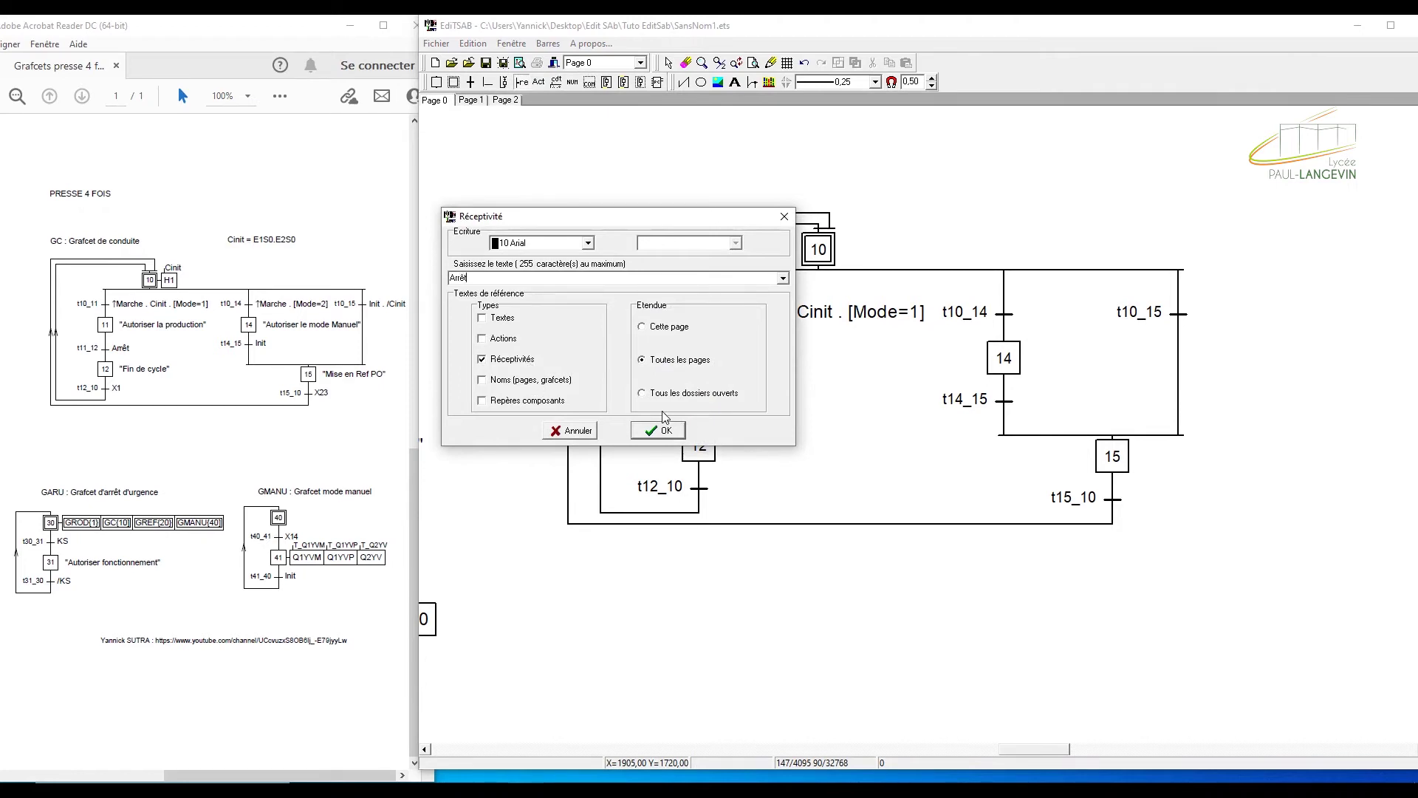
click(676, 431)
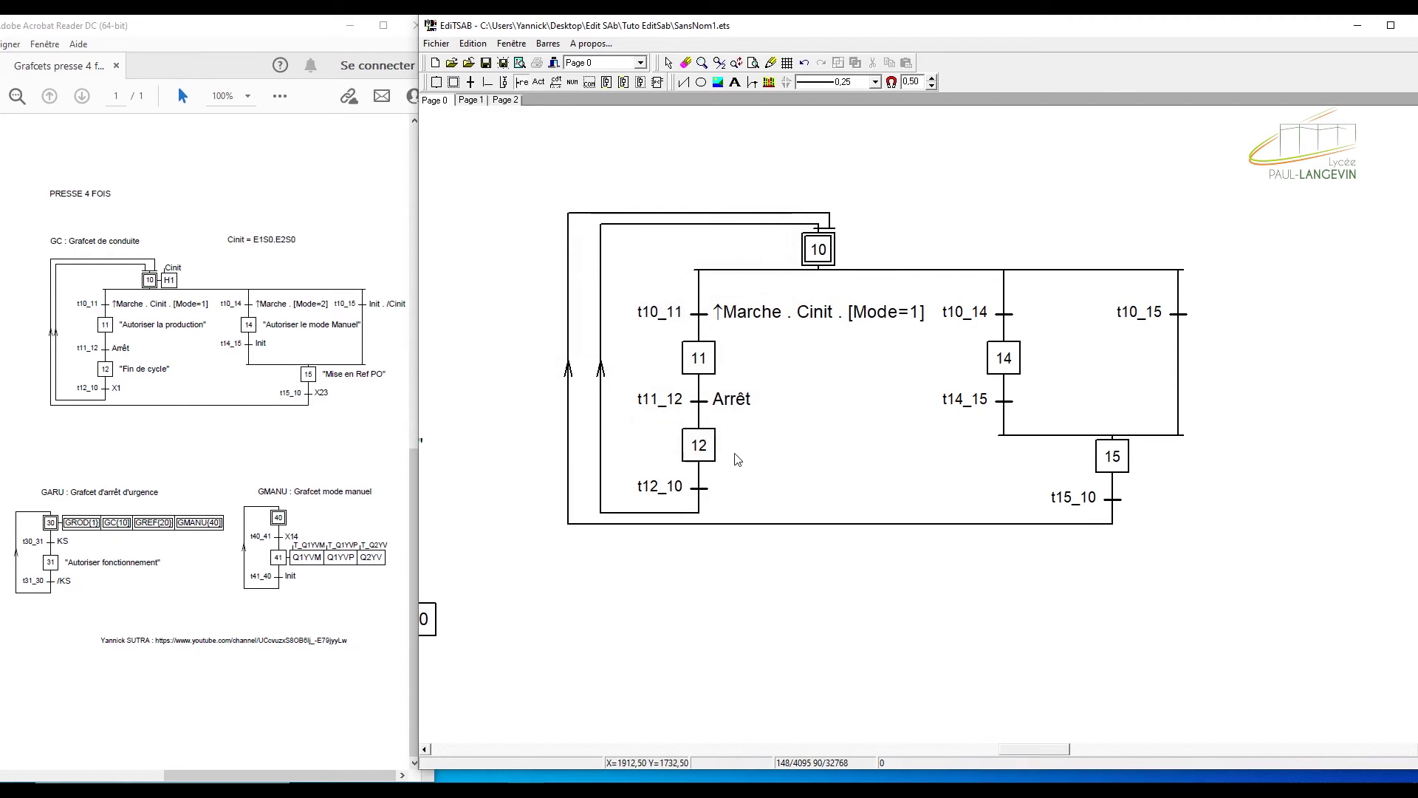
click(706, 489)
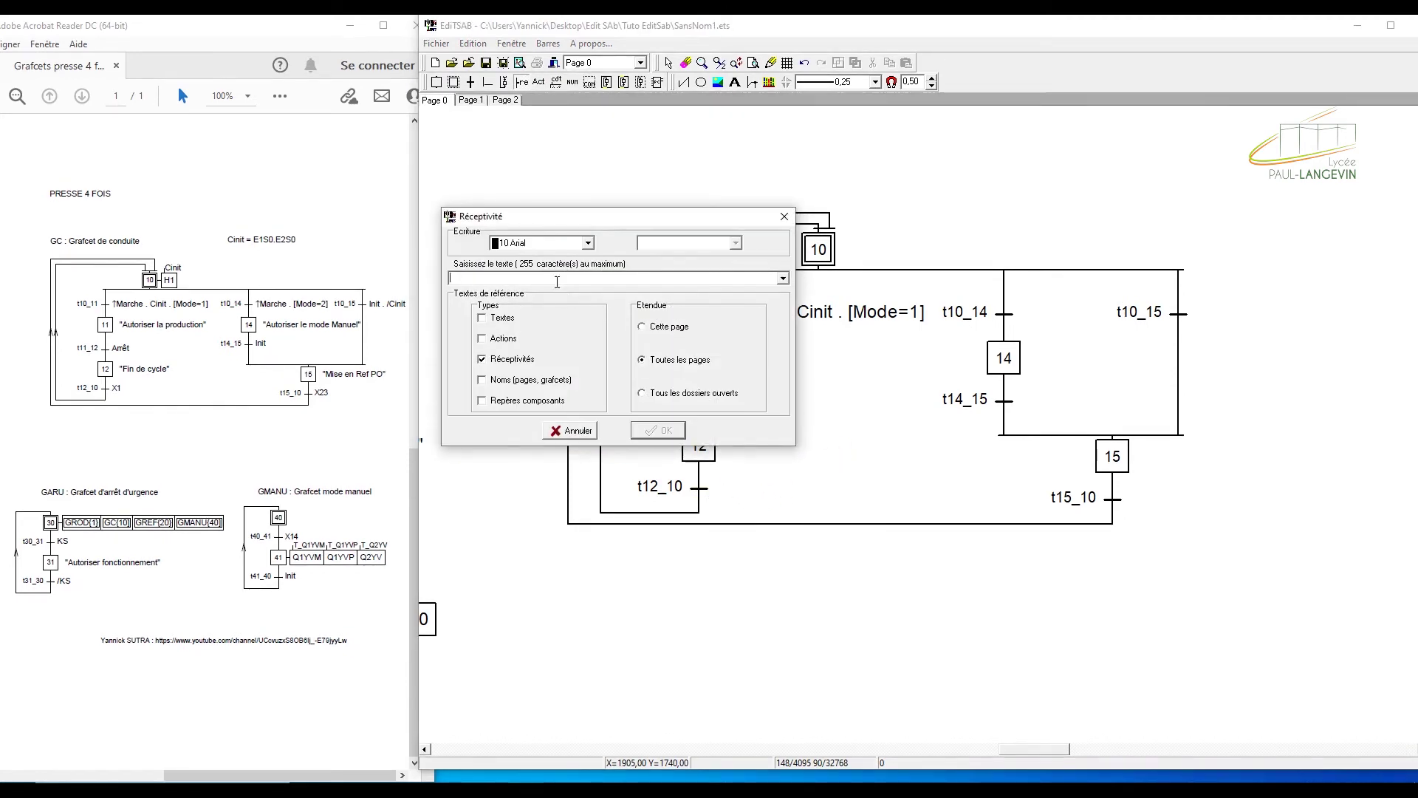
text(X1)
click(657, 431)
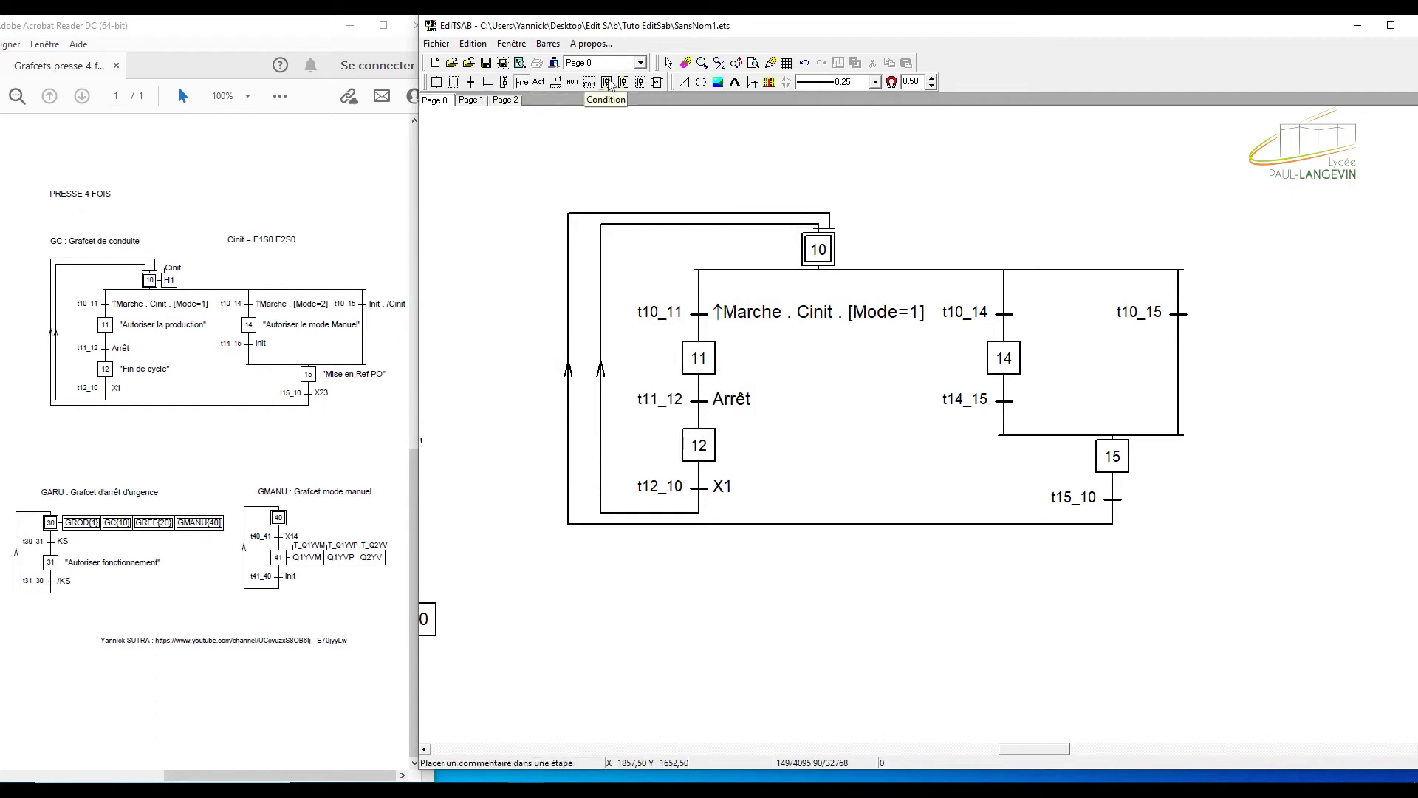
Attach the comment action "Fin de cycle", in quotation marks, to step 12
click(666, 66)
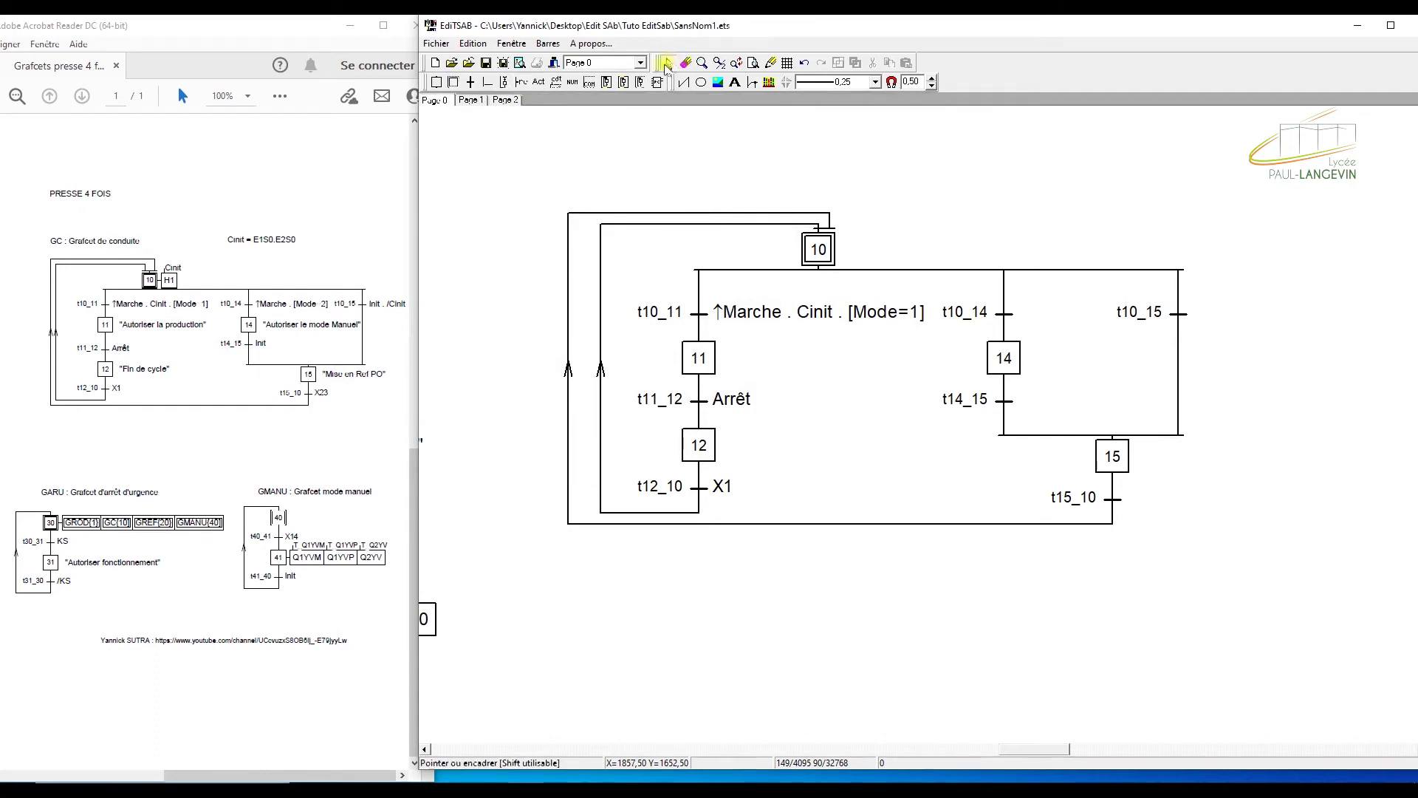
click(541, 84)
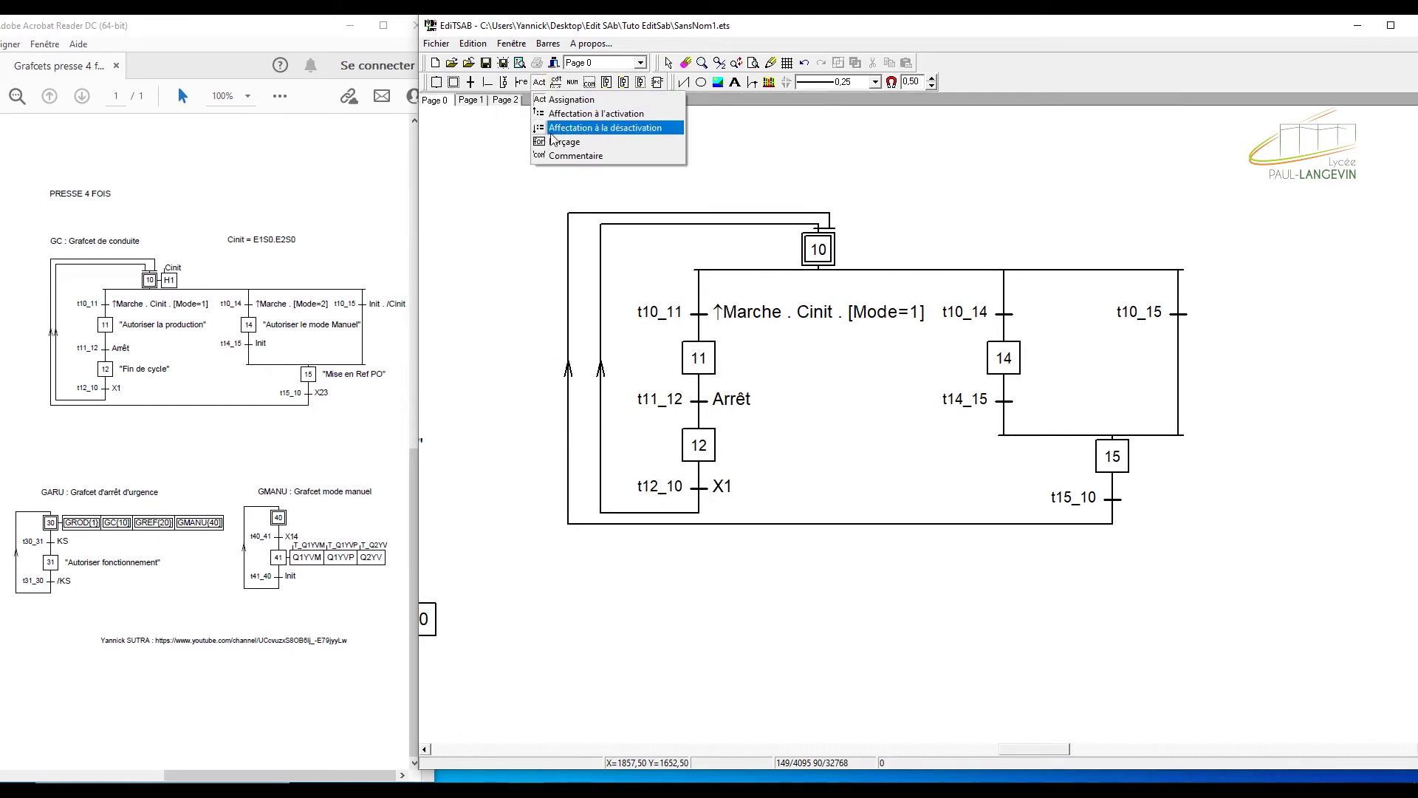
click(560, 156)
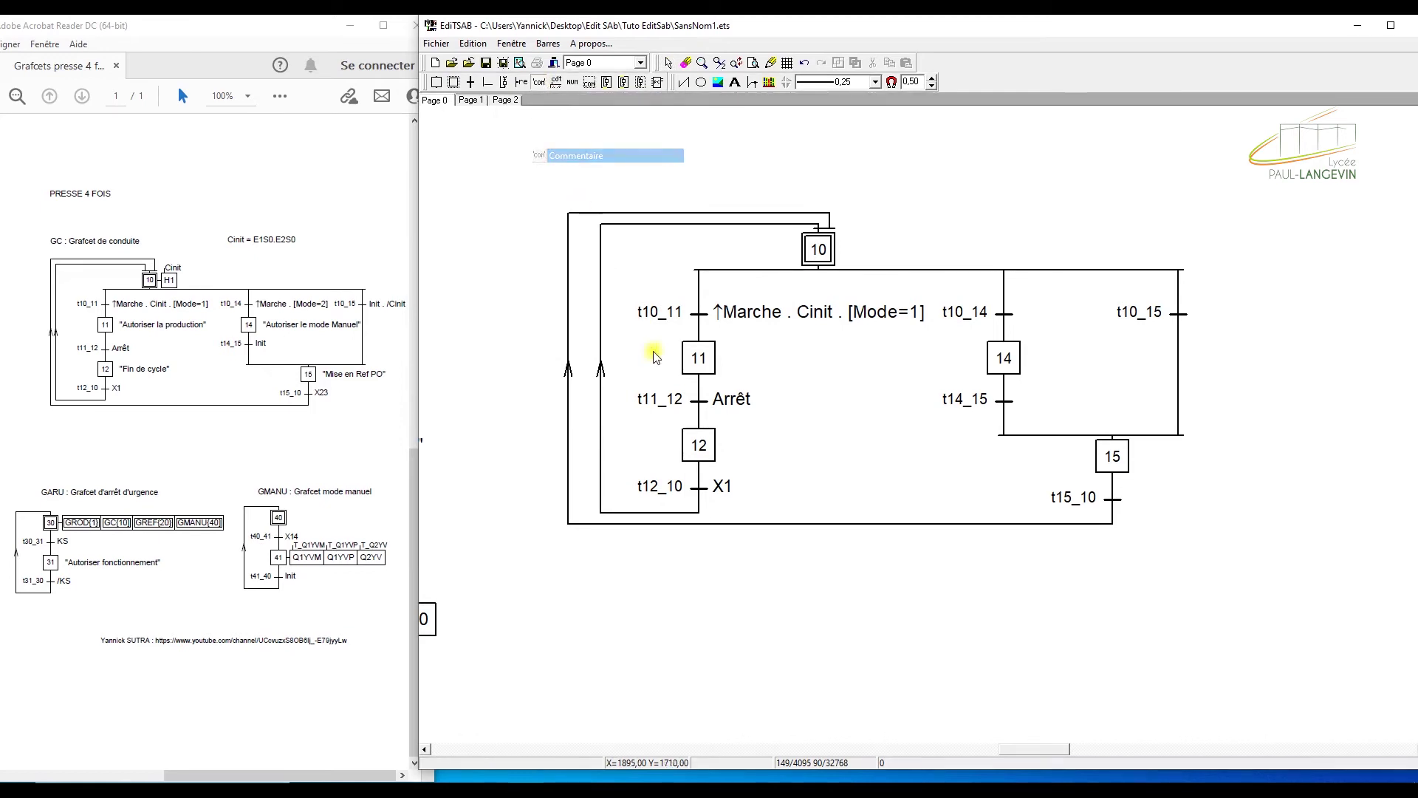
click(703, 433)
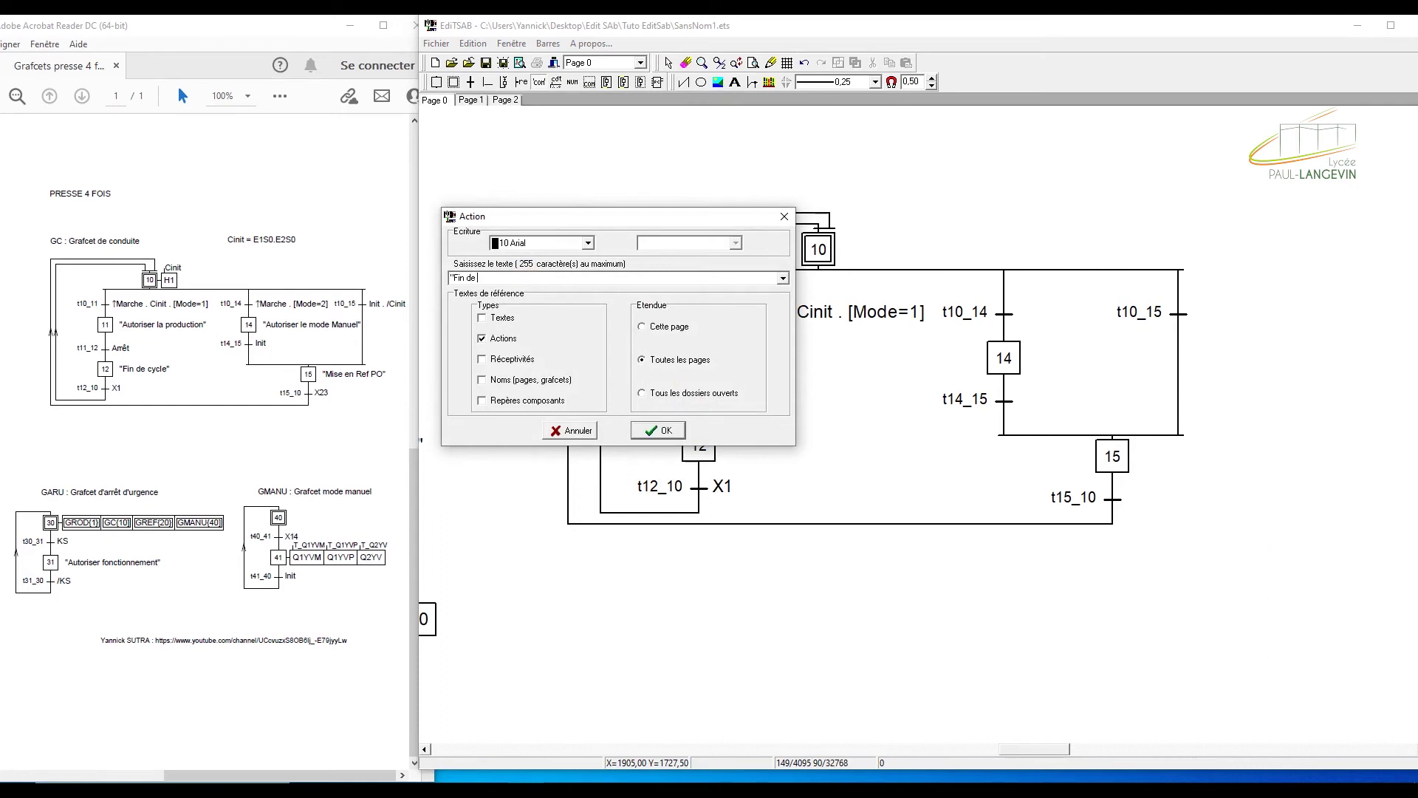
click(659, 430)
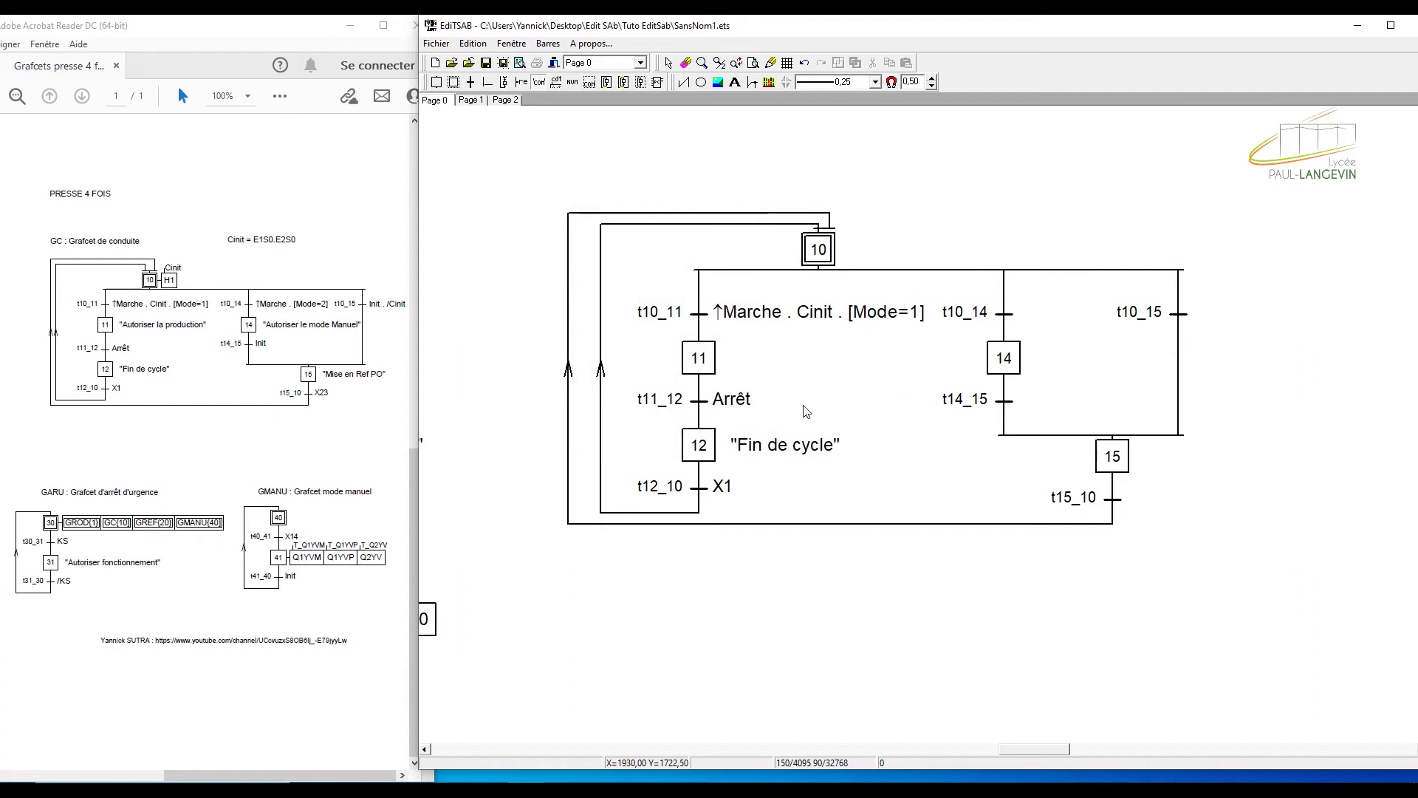
Attach the comment action "Autorisation de production", in quotation marks, to step 11
click(711, 369)
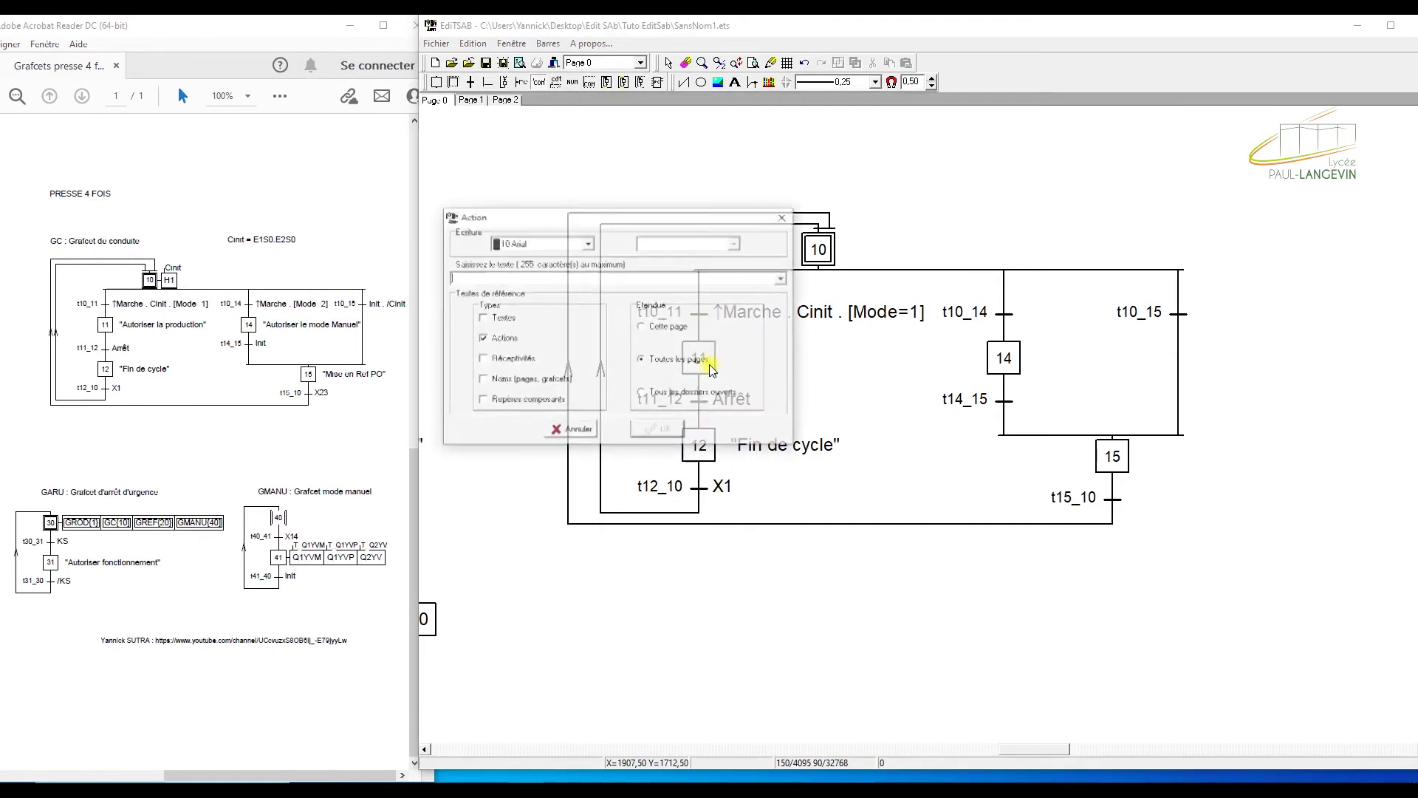
text("Autorisation de production)
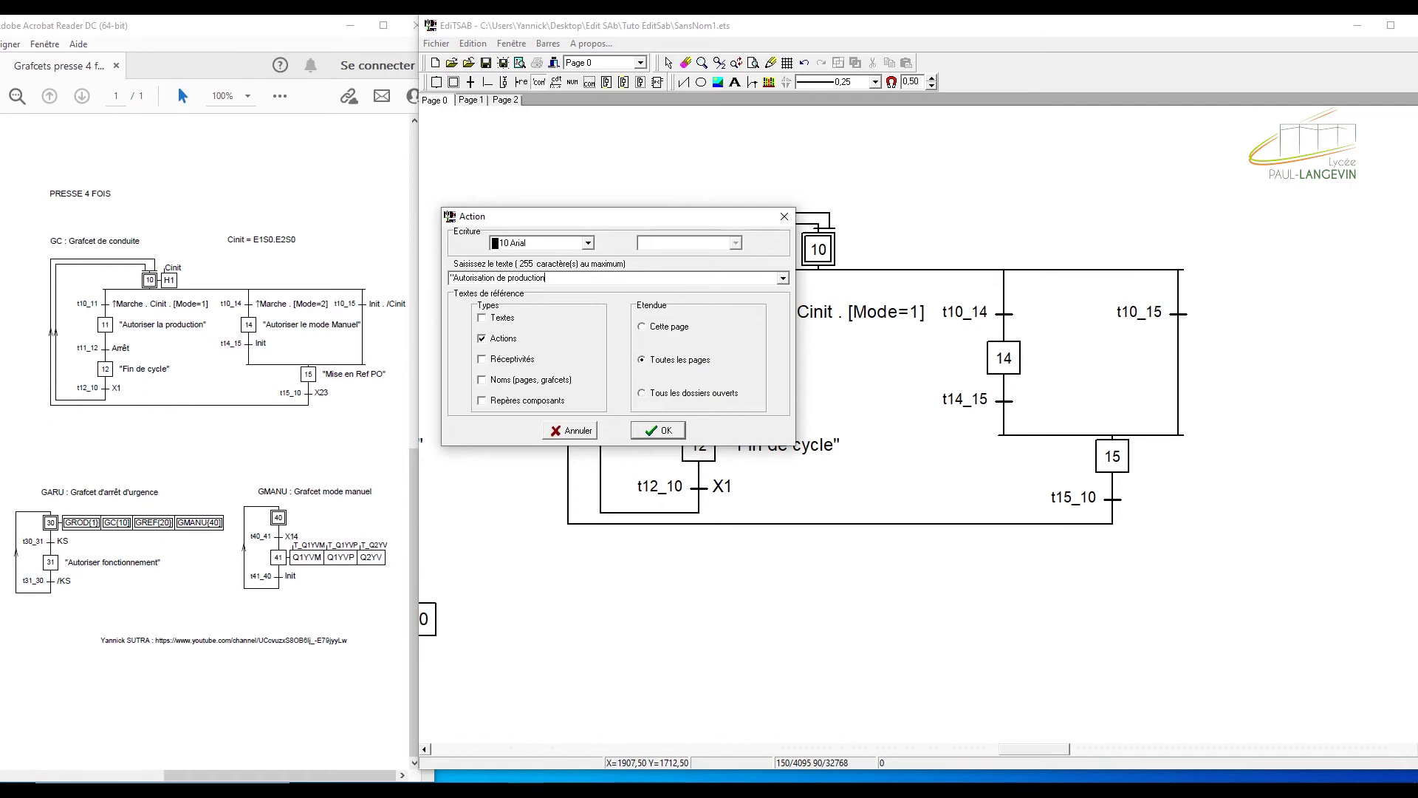
click(657, 430)
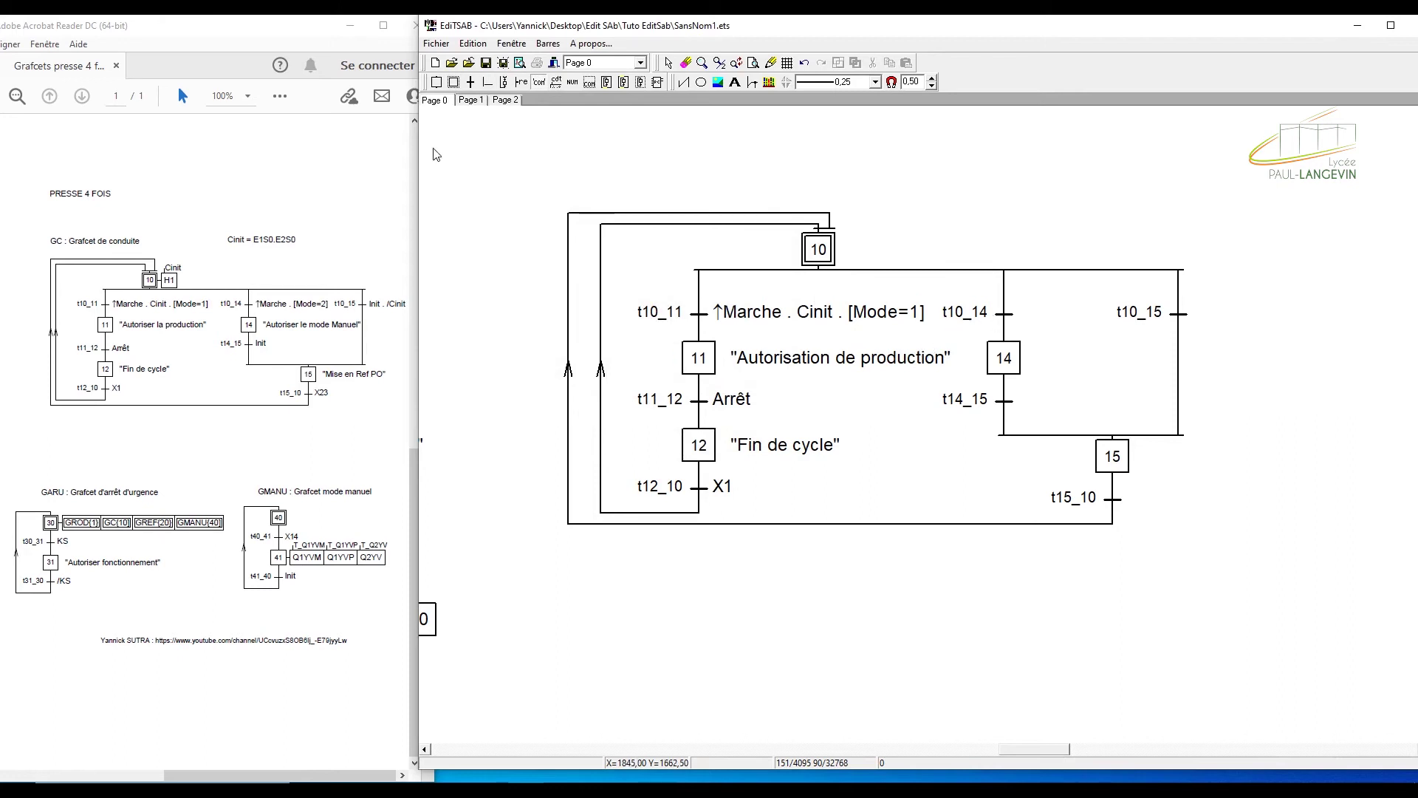
Add the receptivity "↑Marche . [Mode=2]" to transition t10_14, using the rising-edge code %> before Marche
click(521, 83)
click(1009, 313)
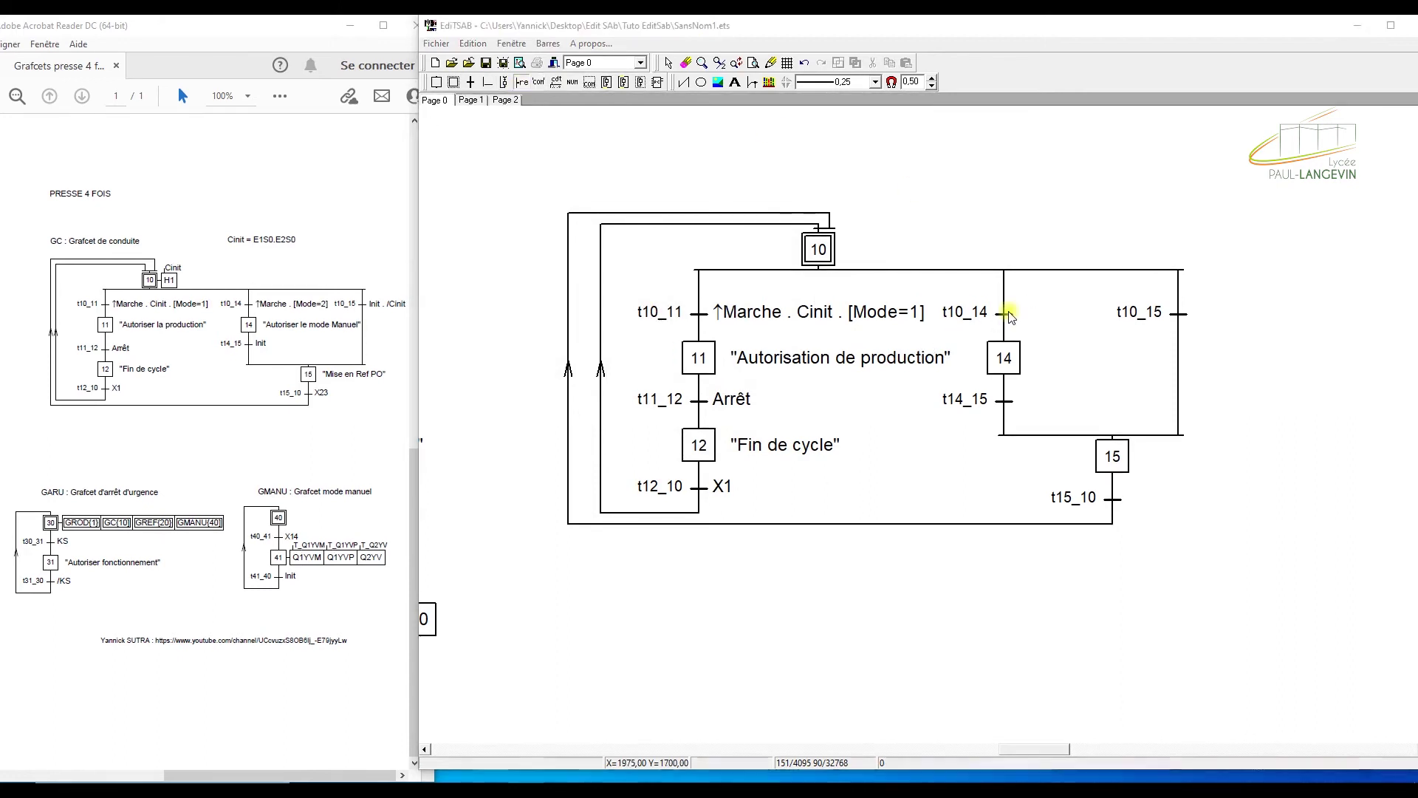
text(%>Marche / [Mode)
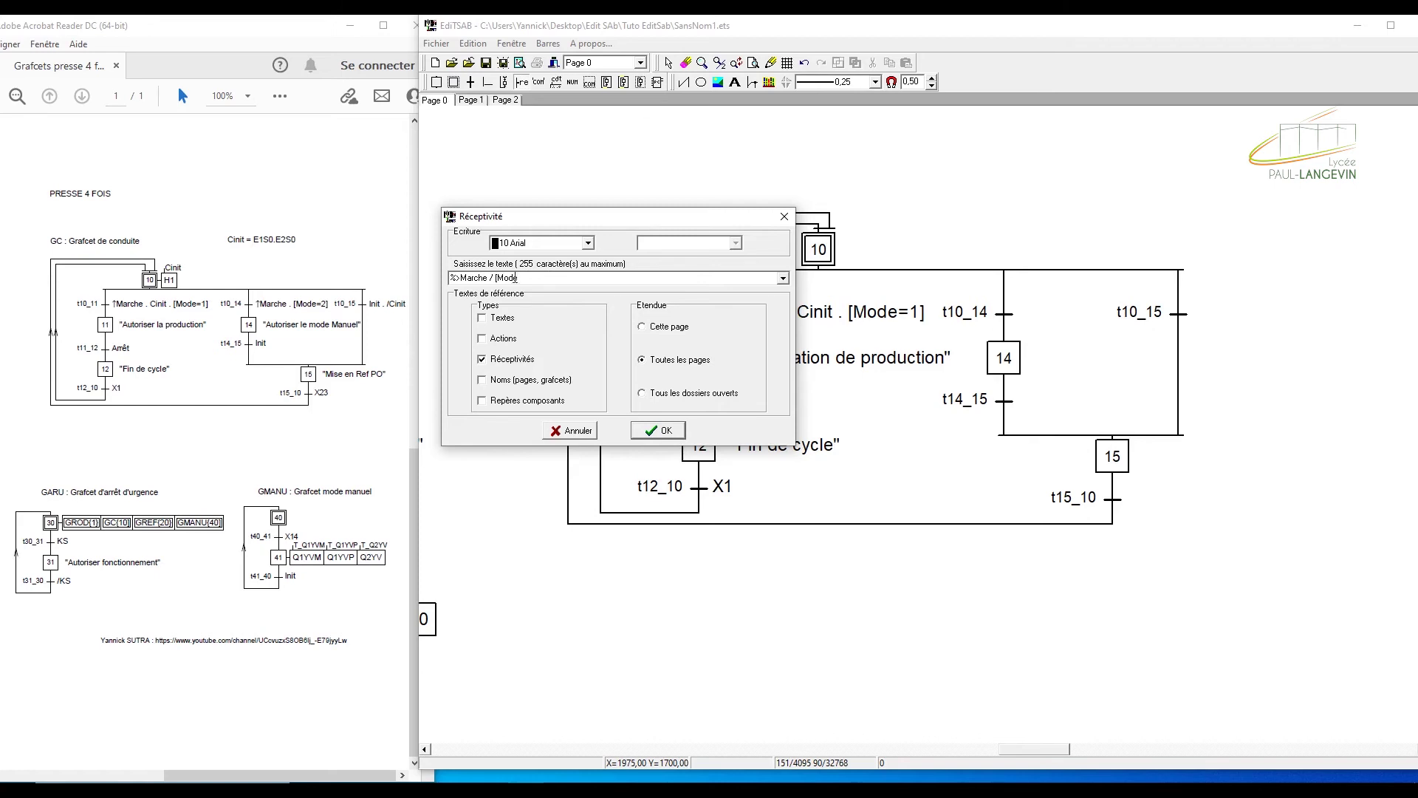
click(492, 279)
text(.)
click(524, 273)
click(668, 433)
click(1186, 332)
key(Escape)
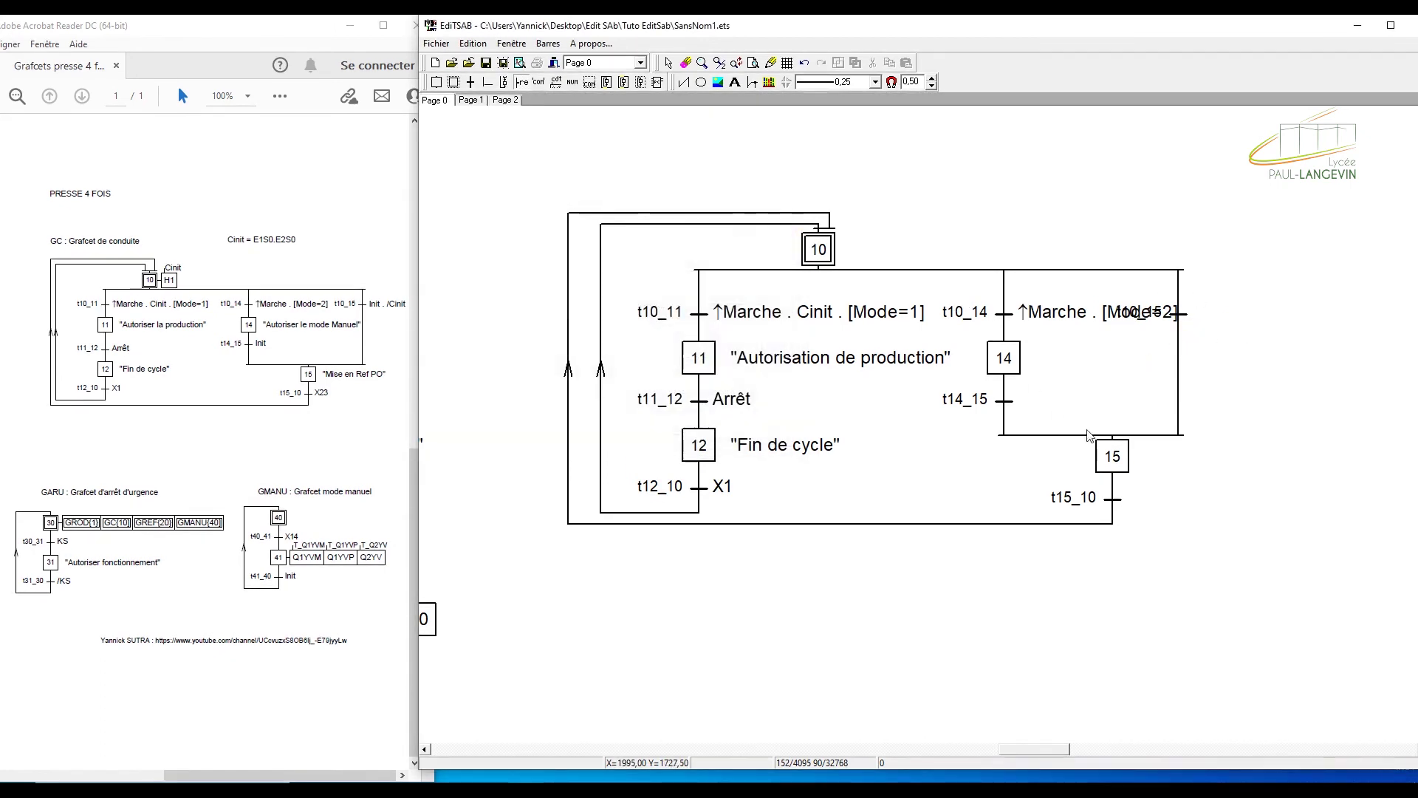
click(1182, 314)
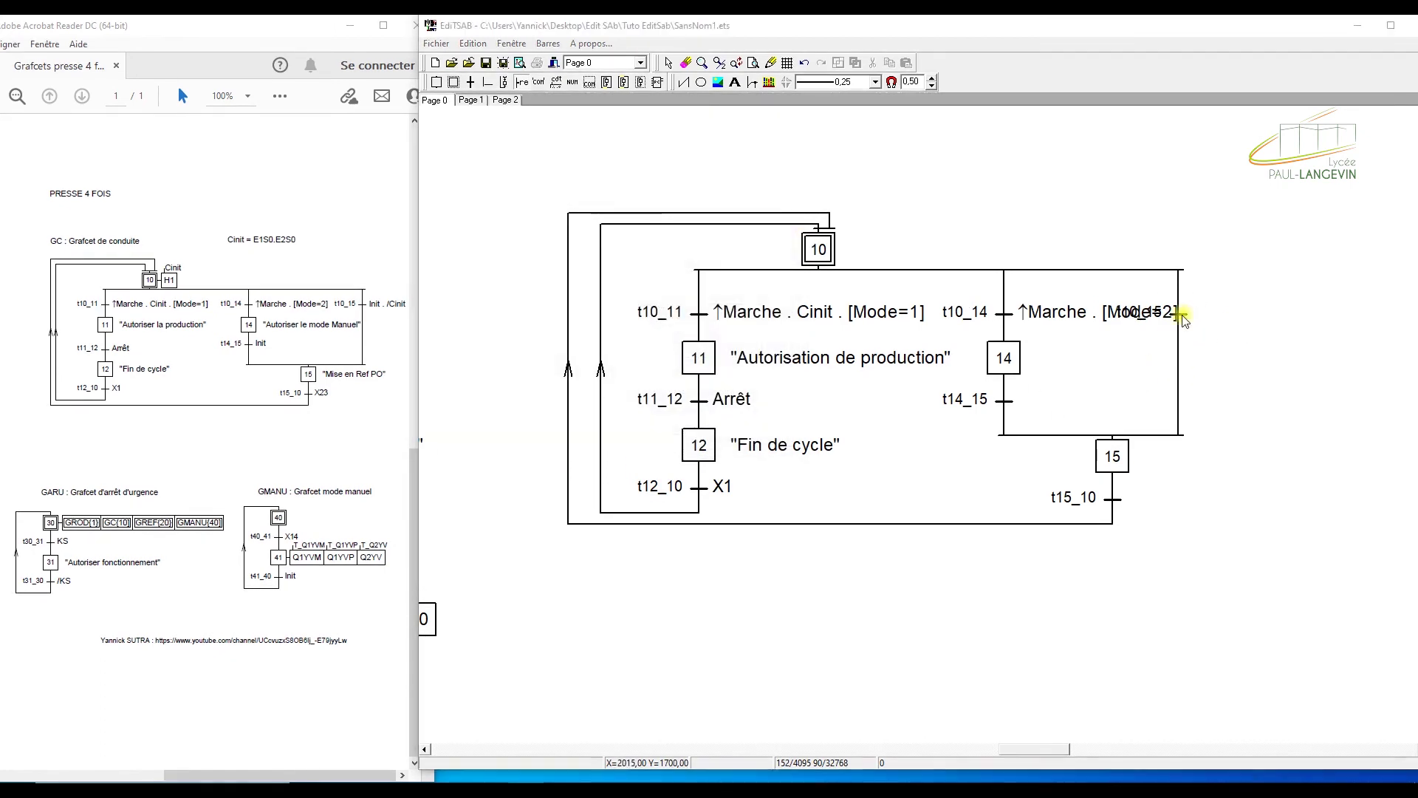
click(784, 217)
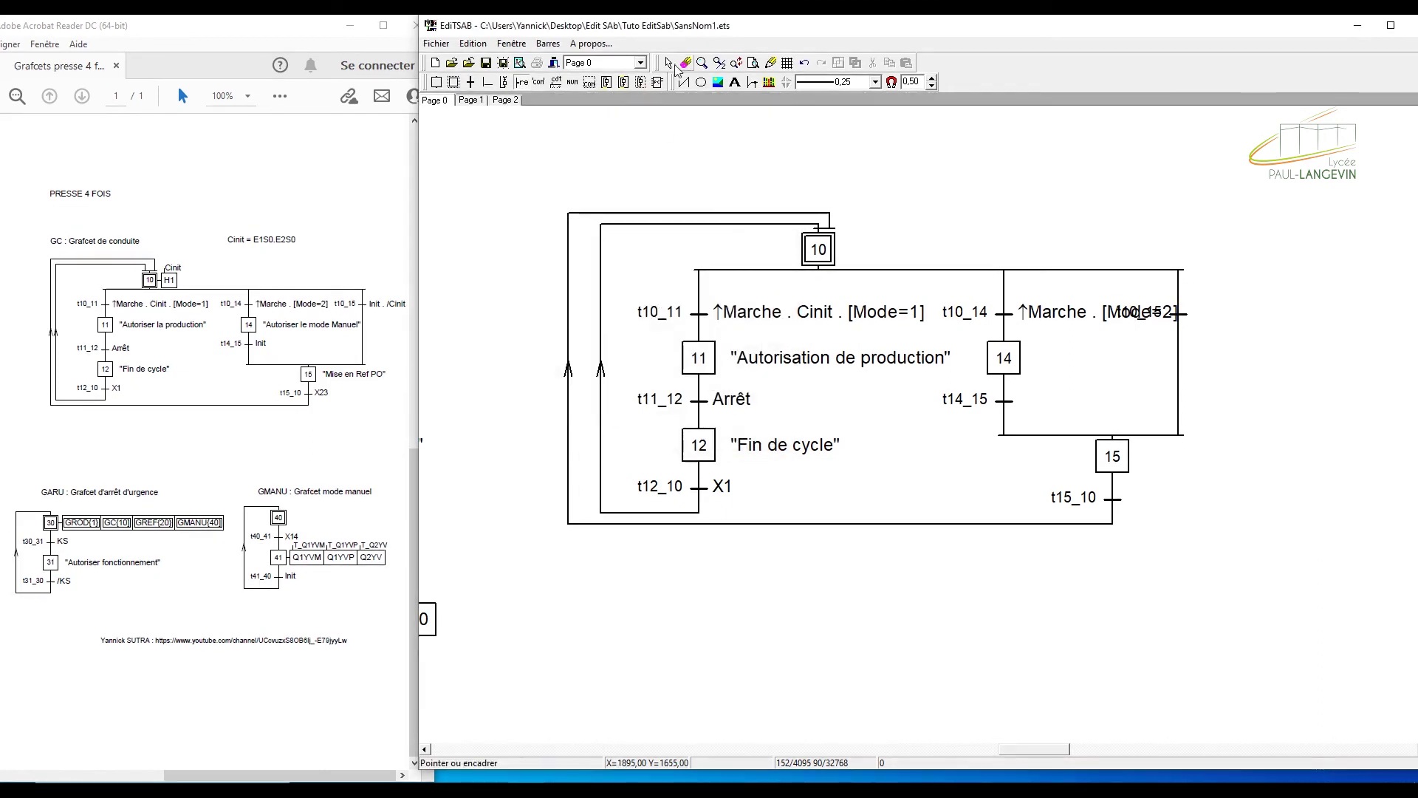
Move the t10_15 branch outward, clear of the t10_14 receptivity, and clear the selection
drag(1180, 314, 1266, 314)
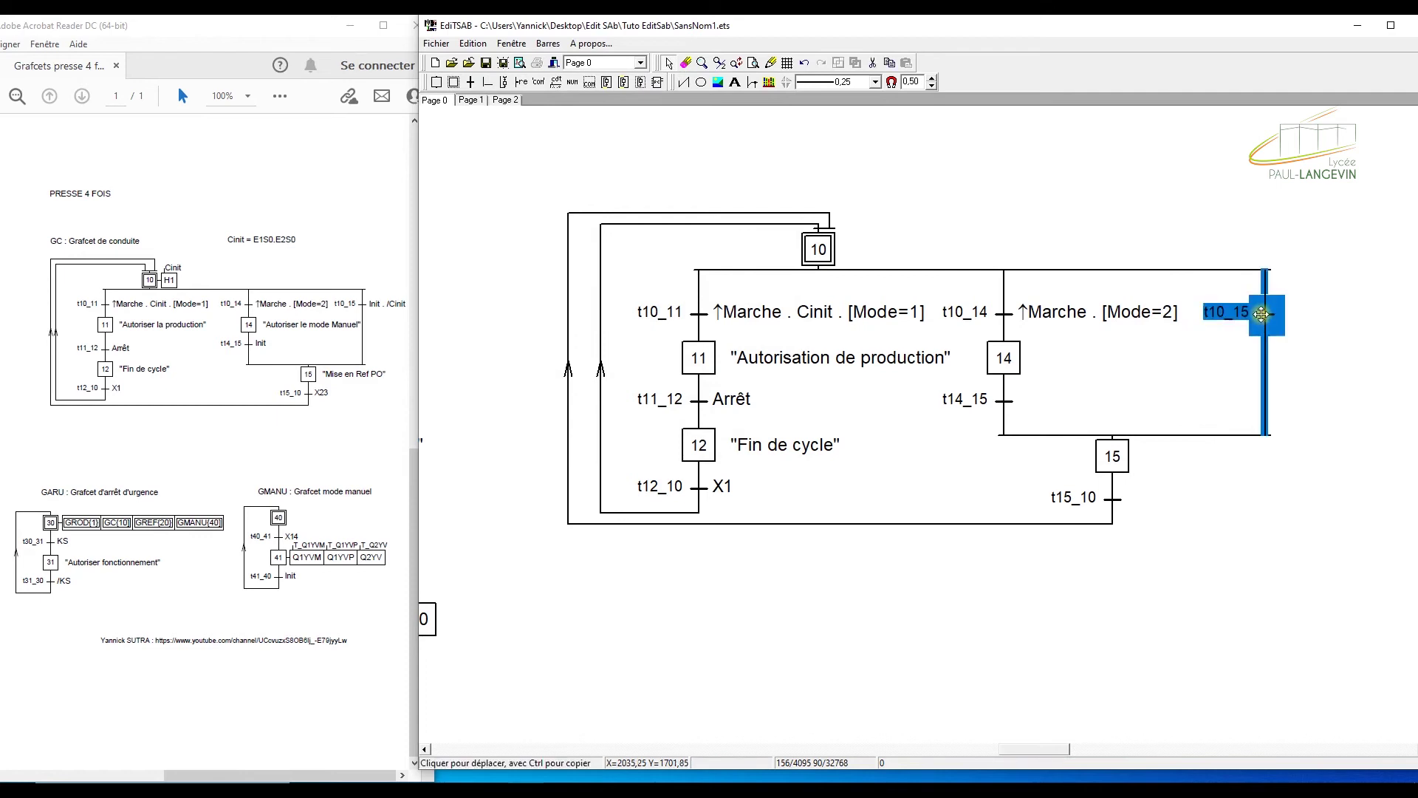
drag(1199, 354, 1031, 415)
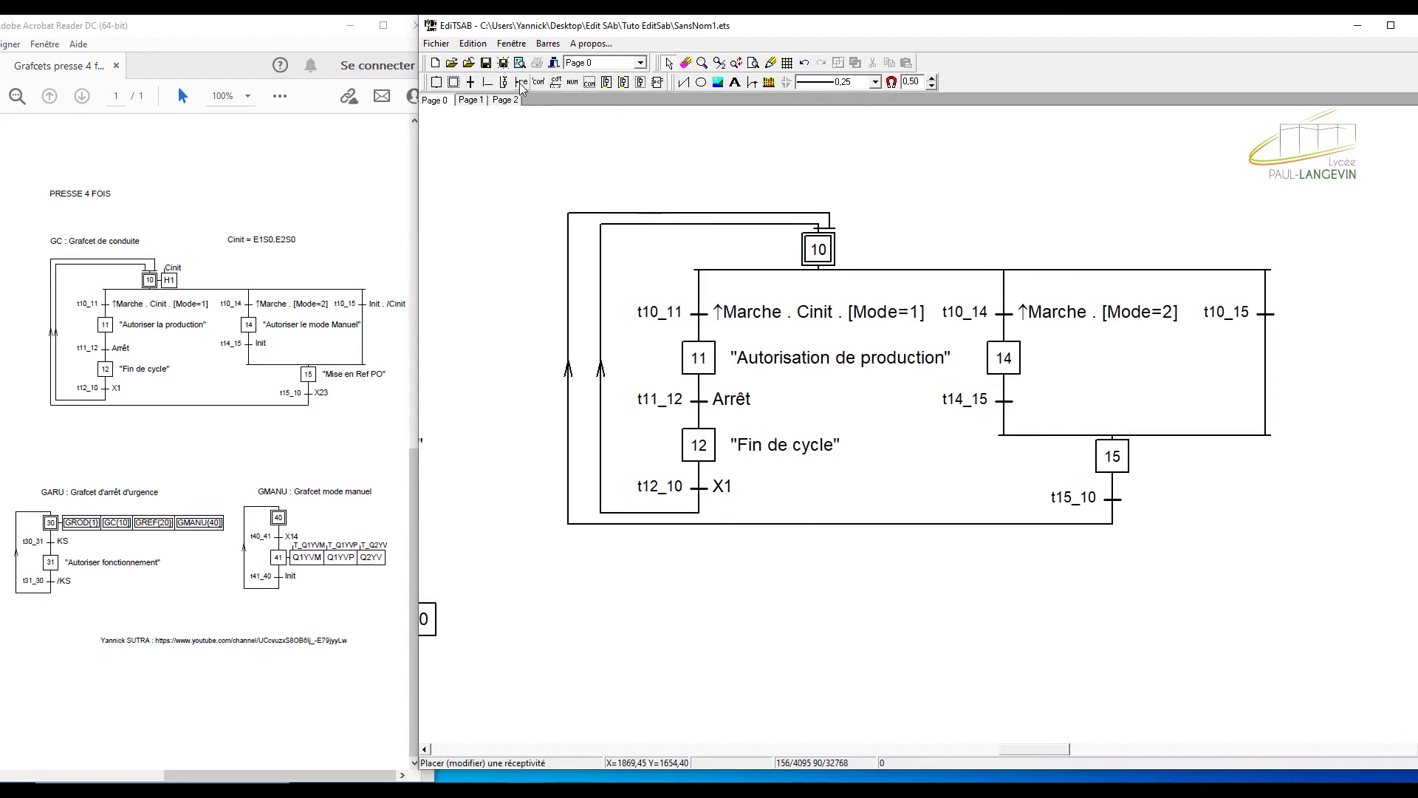
Add the receptivity "Init" to transition t14_15 below step 14
double_click(1027, 398)
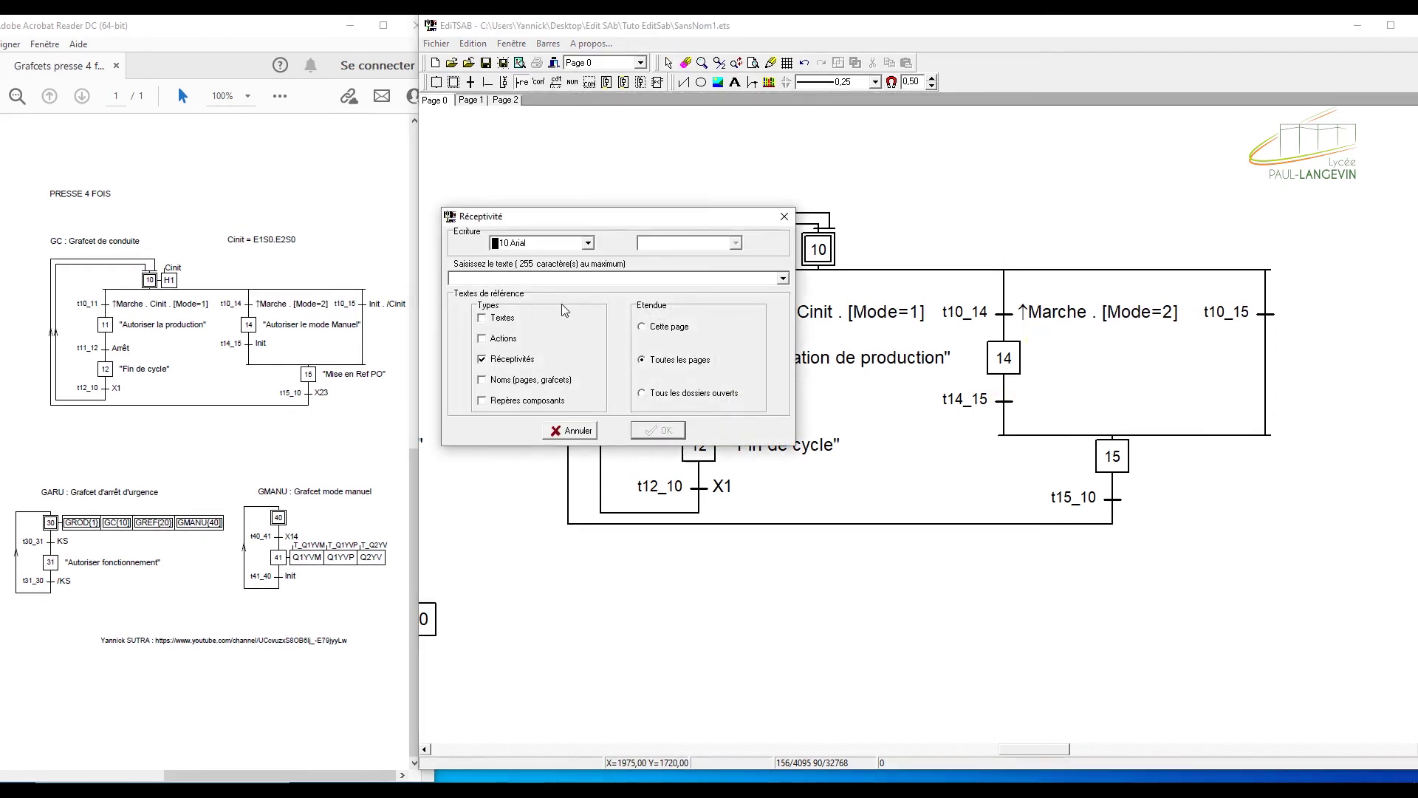
click(535, 279)
text(init)
key(BackSpace)
key(BackSpace)
key(BackSpace)
key(BackSpace)
text(init)
key(Home)
text(10)
click(673, 433)
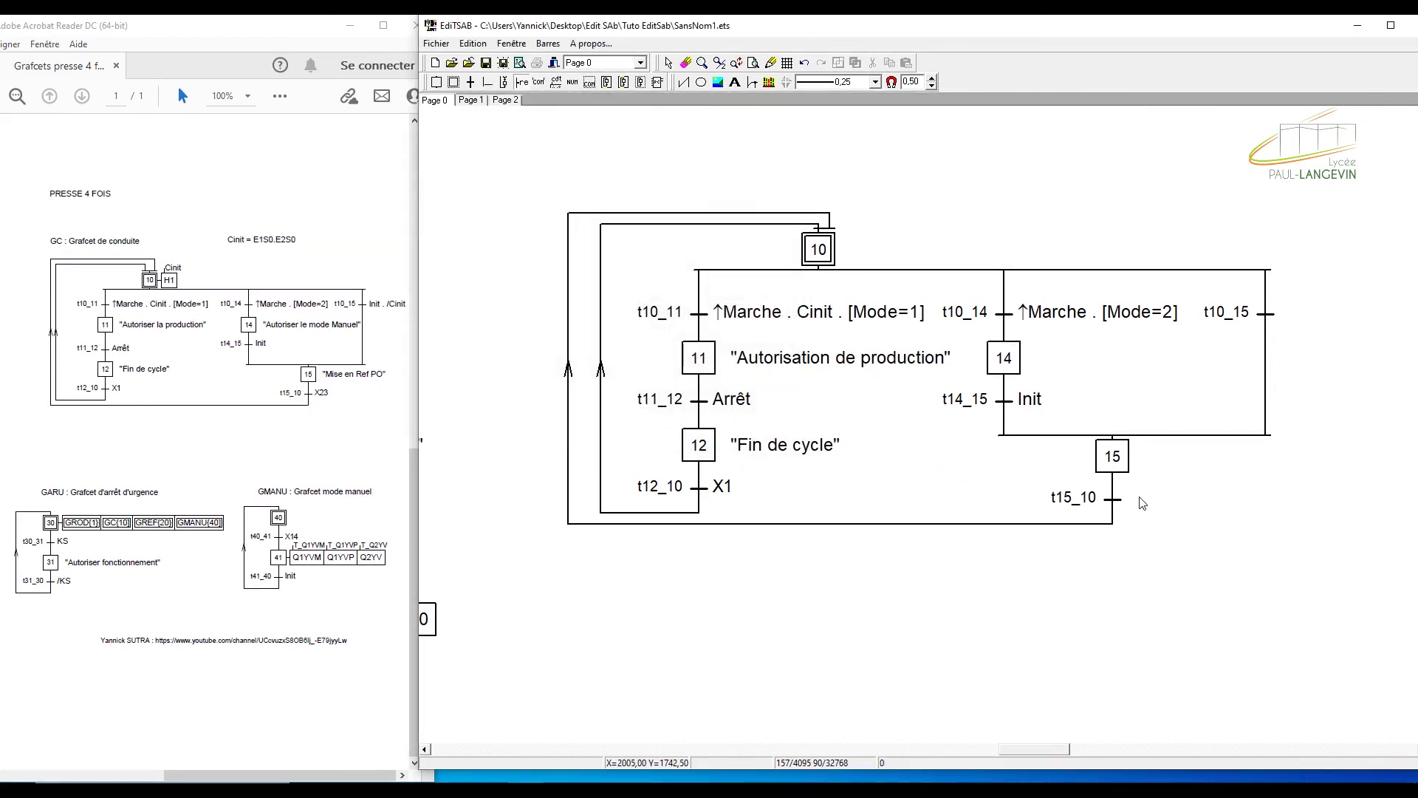
Add the receptivity "X23" to transition t15_10 and "Init . /Cinit" to transition t10_15
double_click(1117, 501)
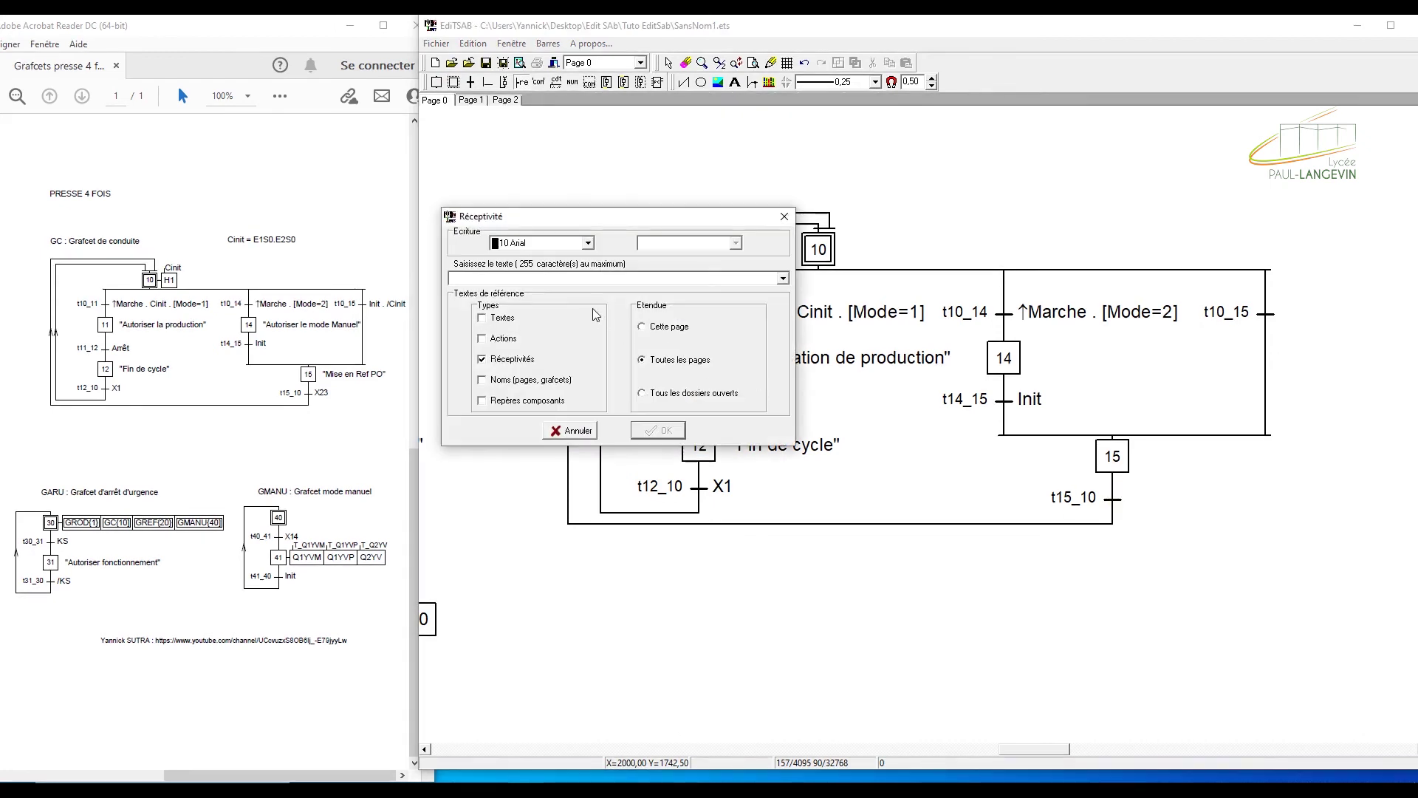
text(X23)
click(662, 429)
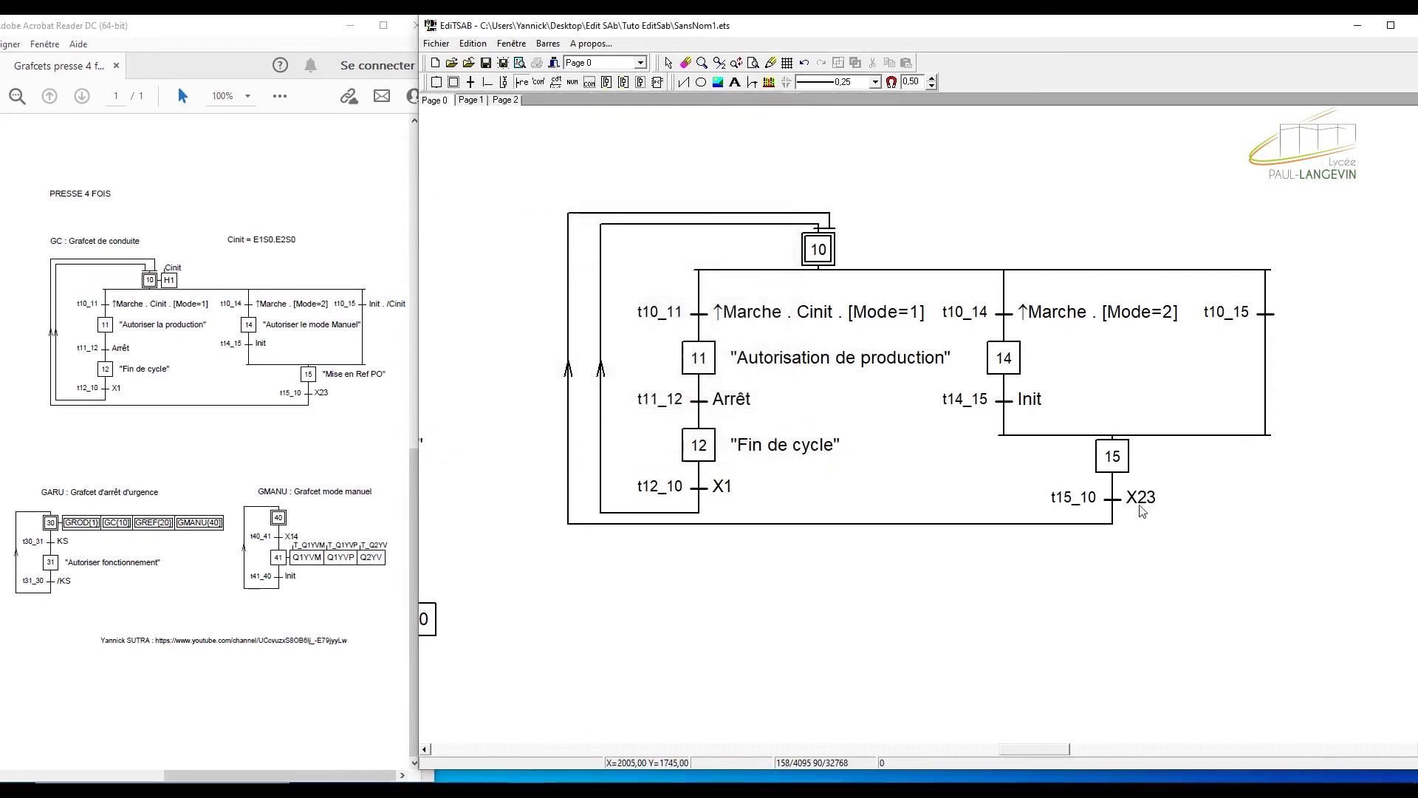
click(1269, 314)
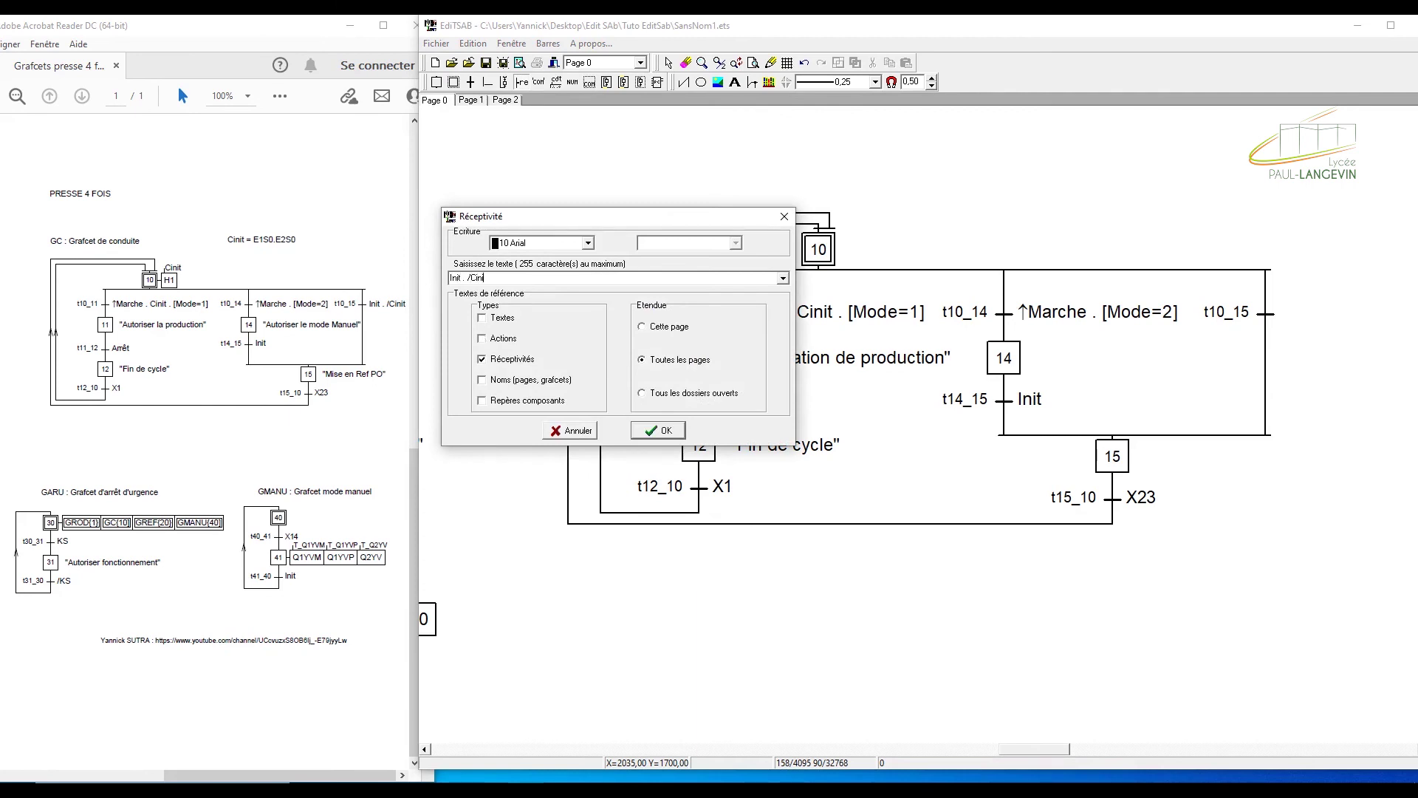
click(641, 428)
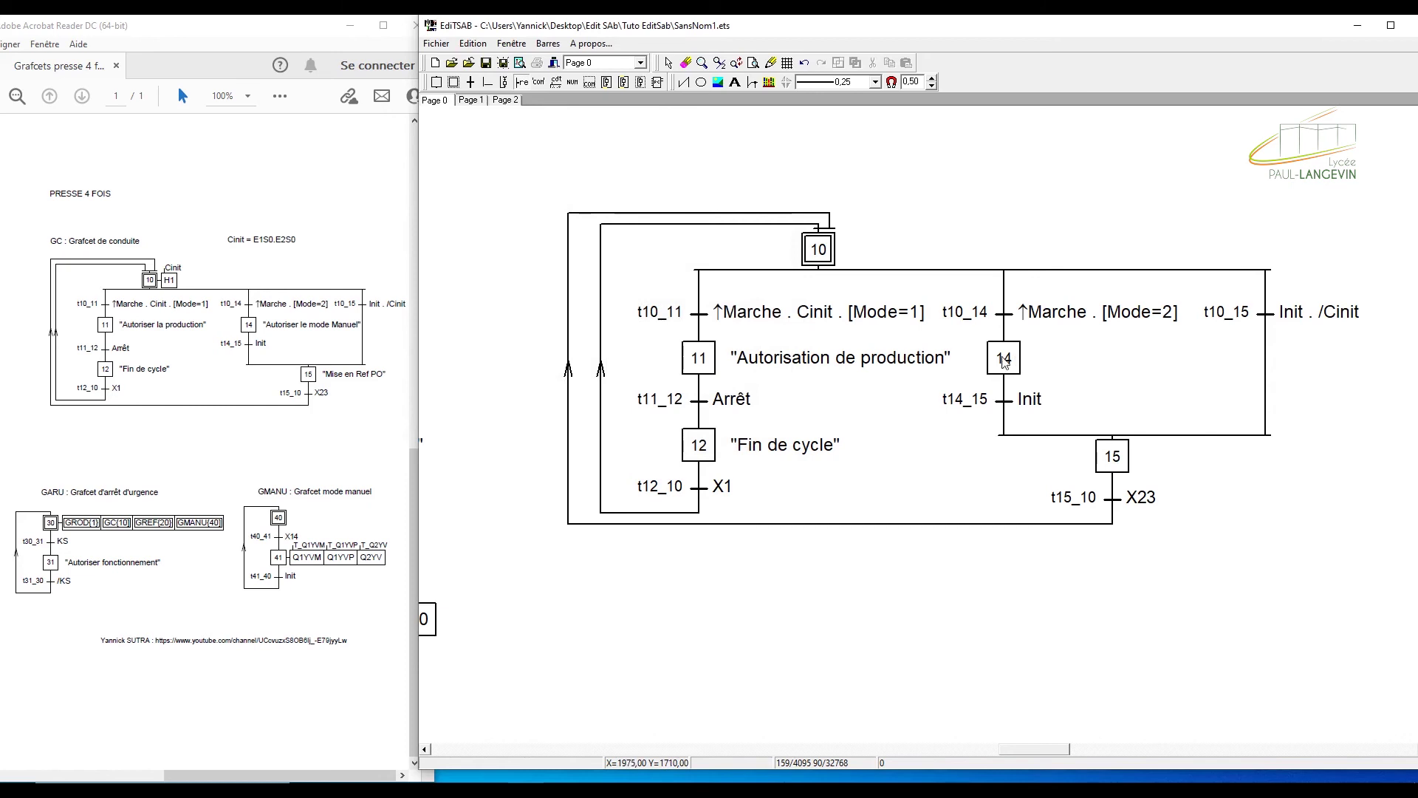
Attach the comment action "Autoriser mode Manuel", in quotation marks, to step 14
click(538, 82)
click(549, 144)
click(1004, 360)
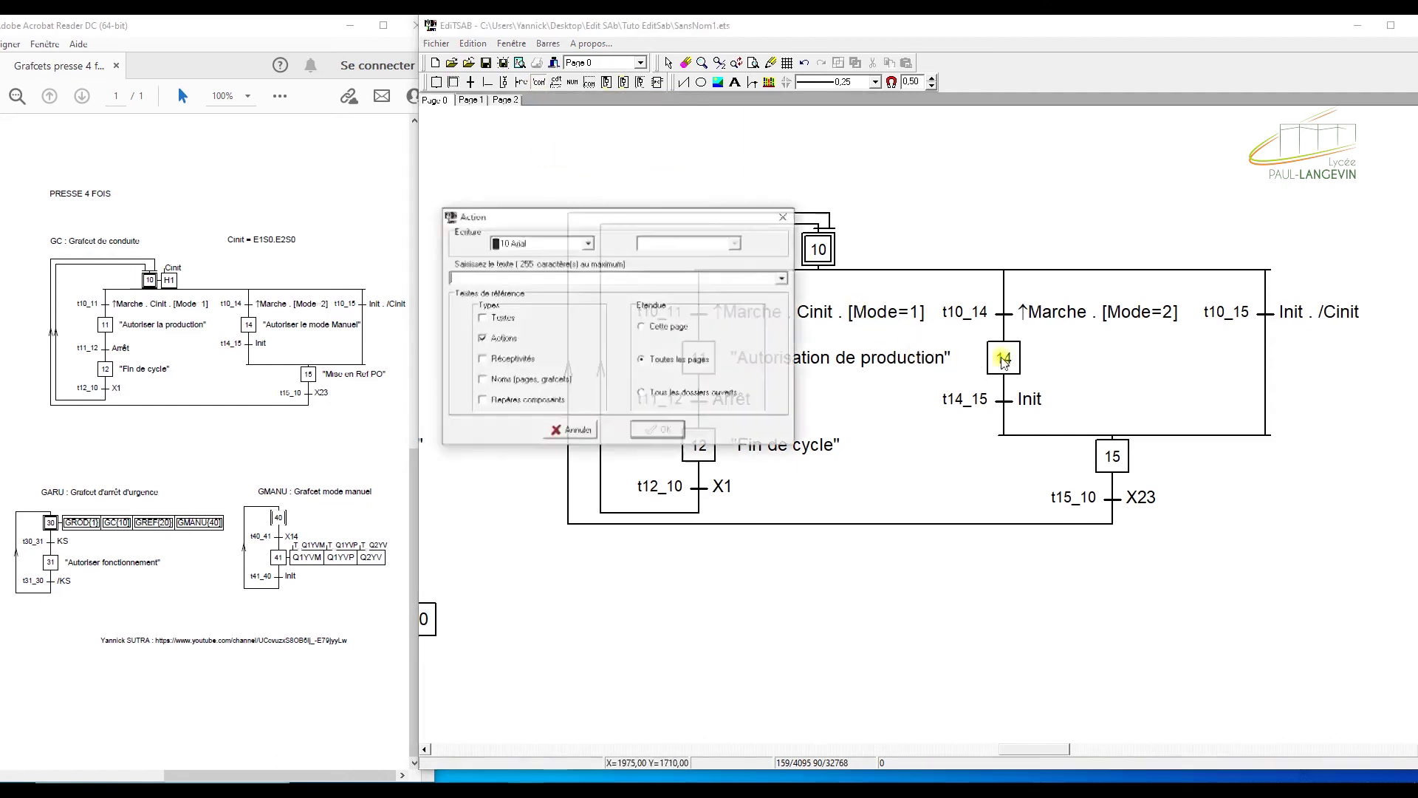
text("Autoris)
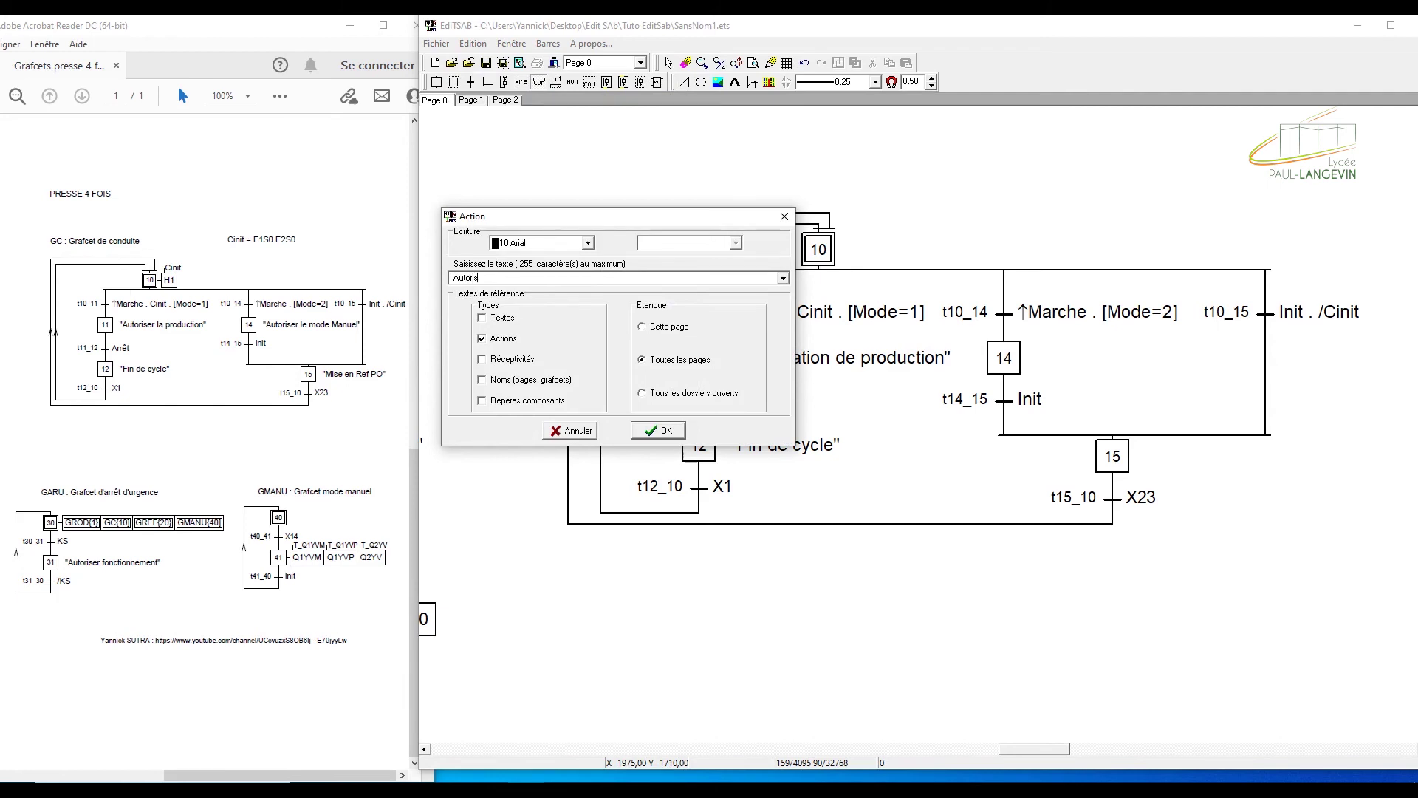
text(er mode Manuel")
click(662, 432)
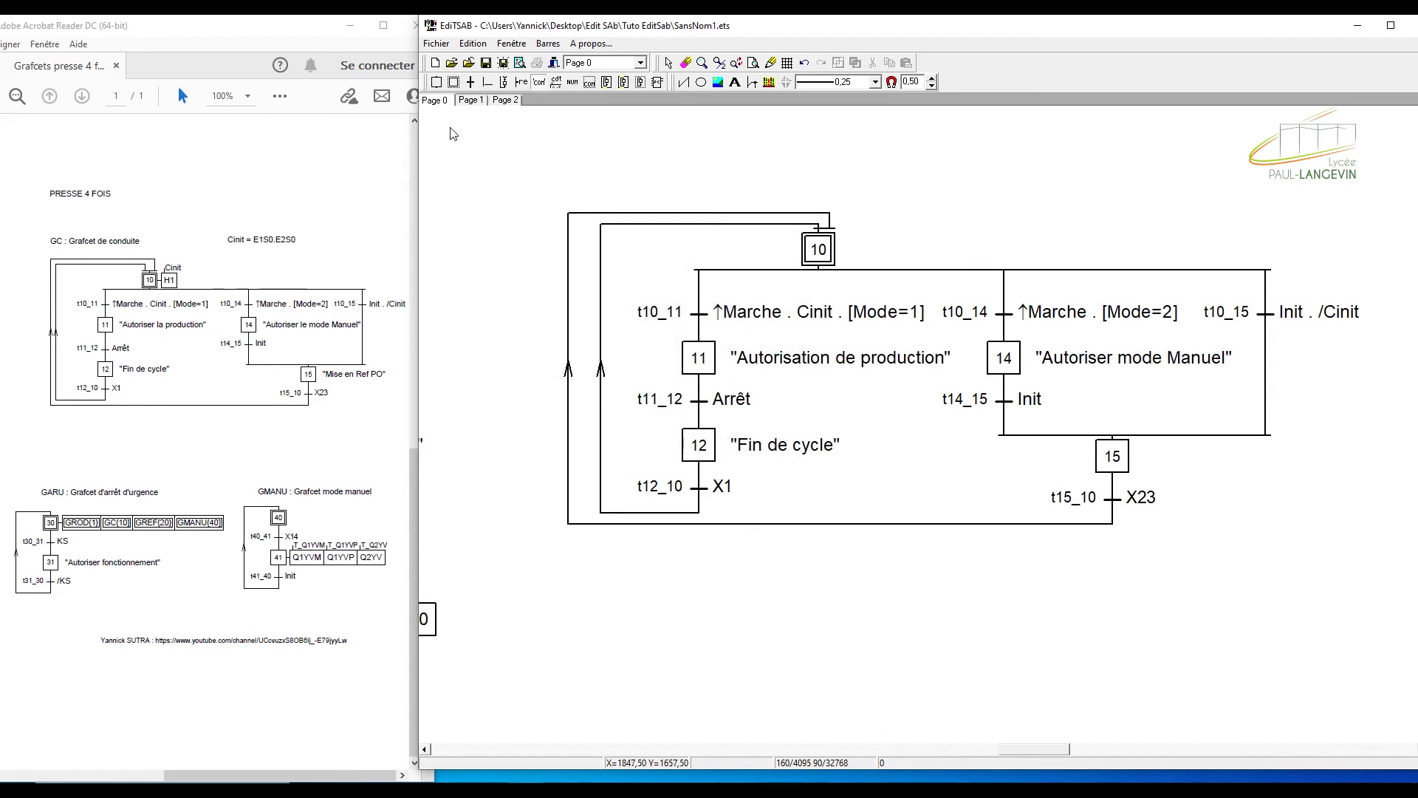
Attach the assignment action H1 to initial step 10
click(548, 87)
click(550, 99)
click(828, 249)
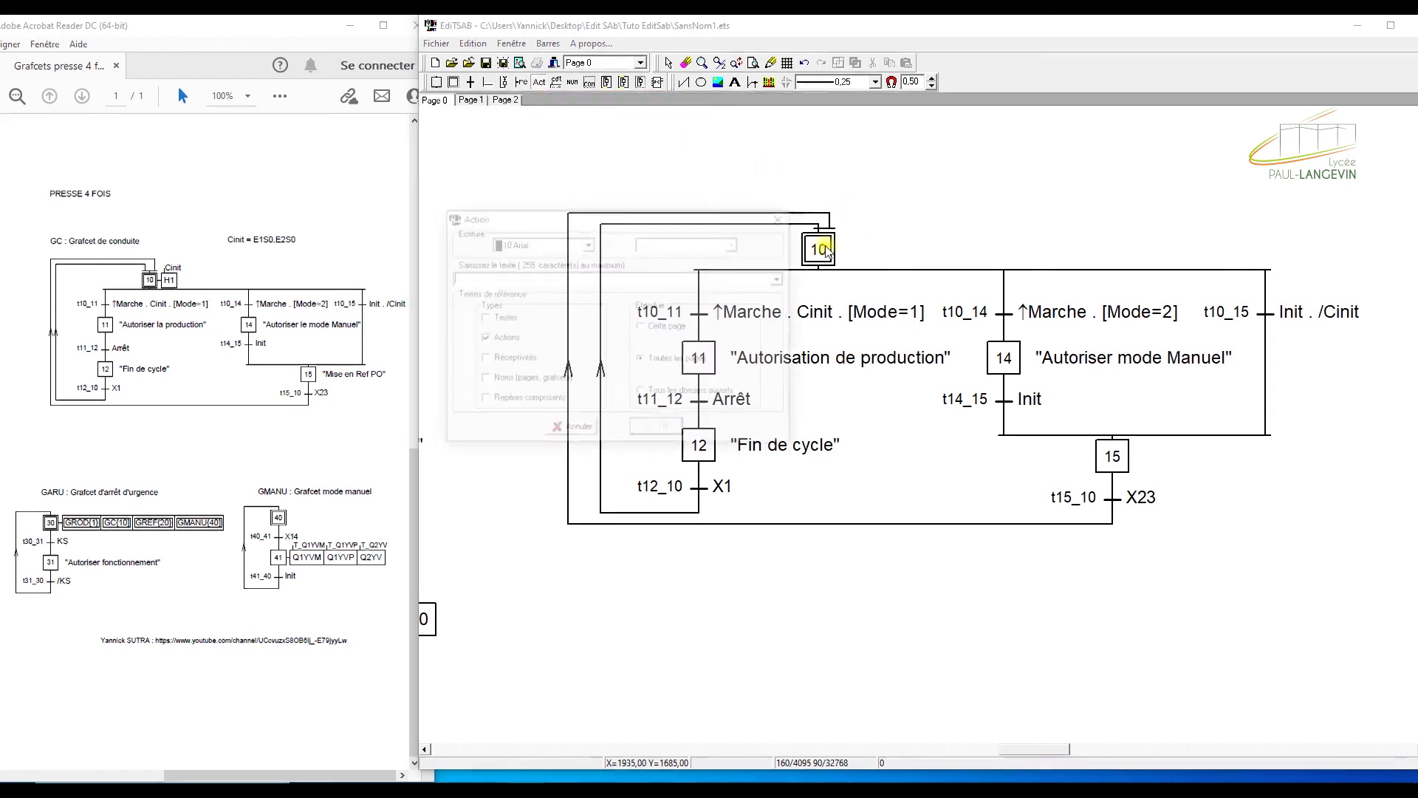
click(620, 277)
text(H1)
click(658, 430)
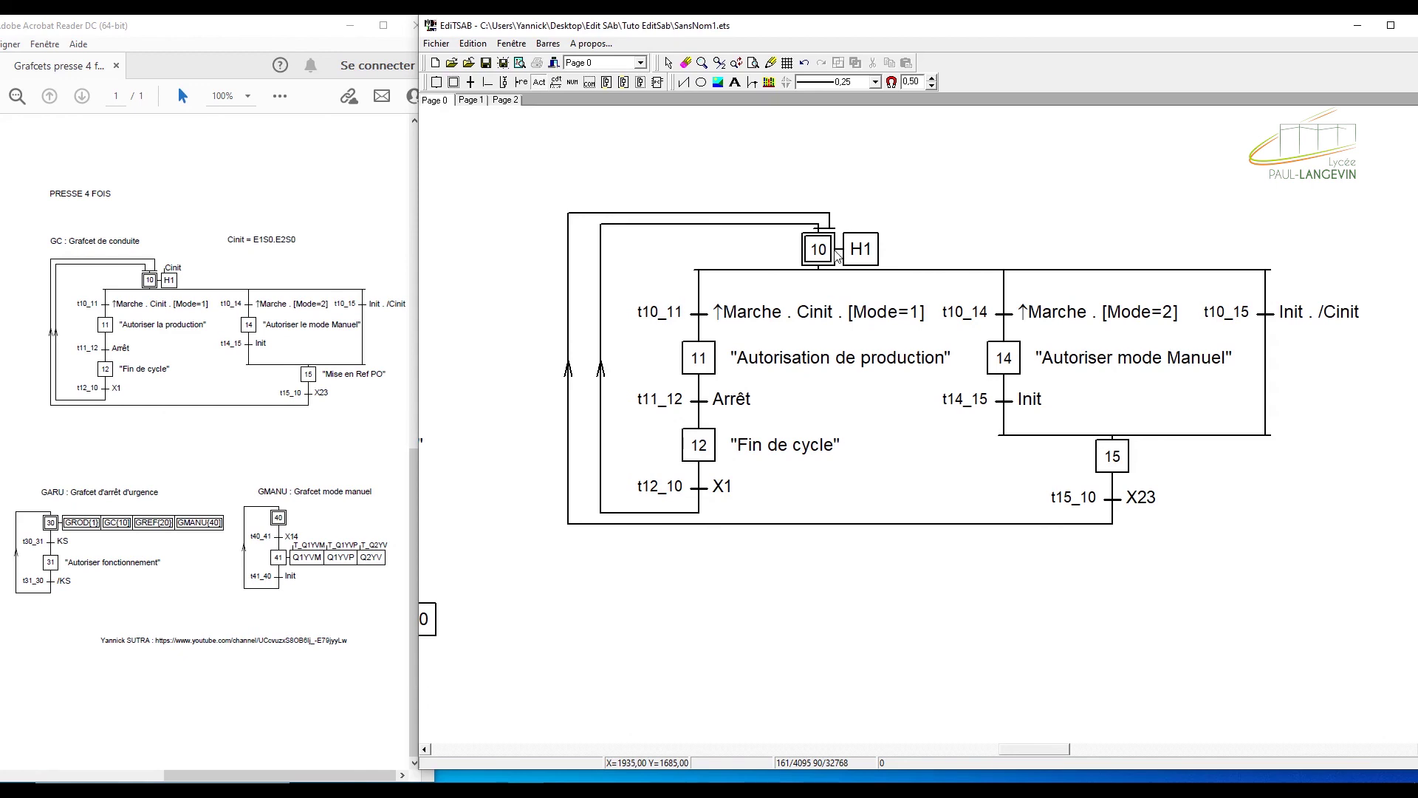
Add the assignment condition "Cinit" to the H1 action attached to initial step 10
click(558, 83)
click(564, 83)
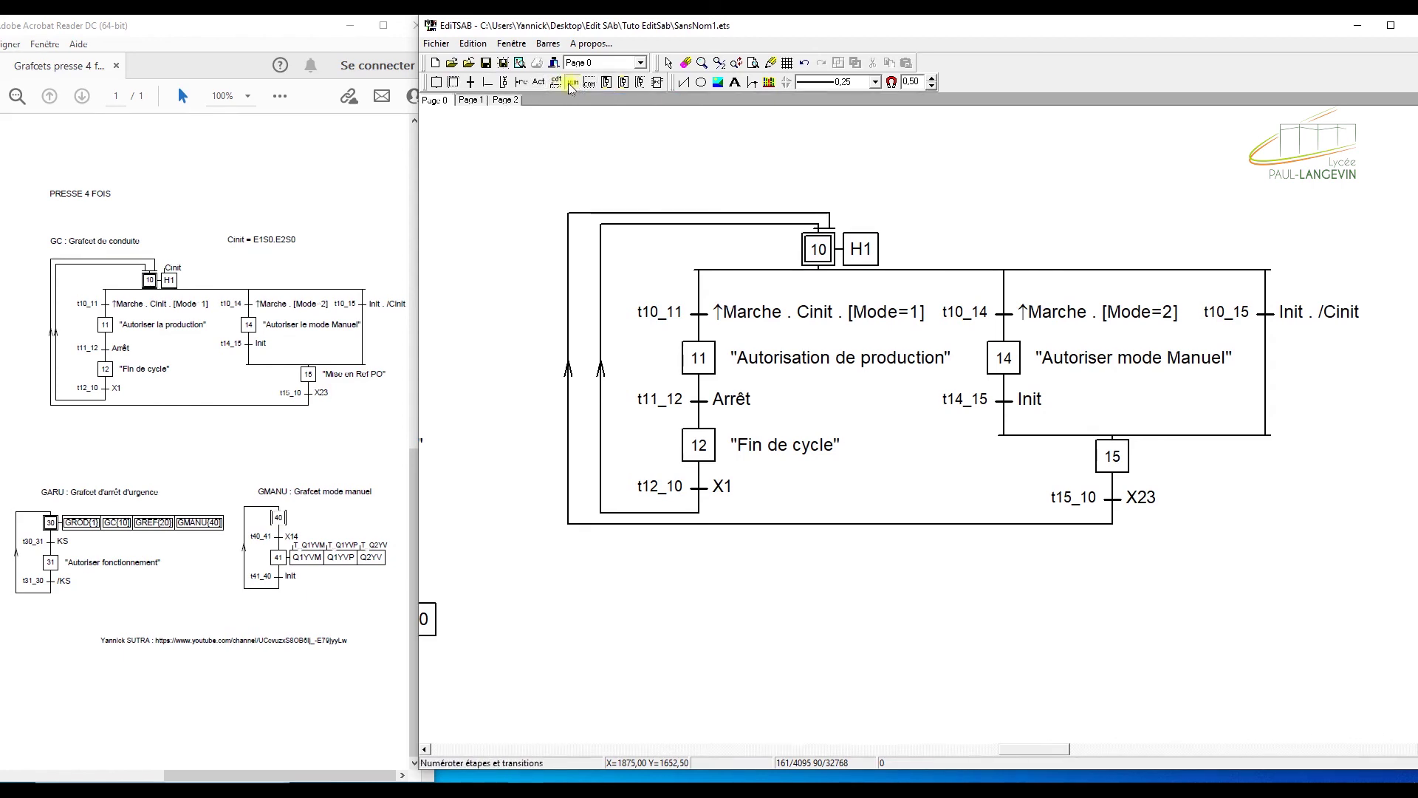
click(573, 83)
click(573, 84)
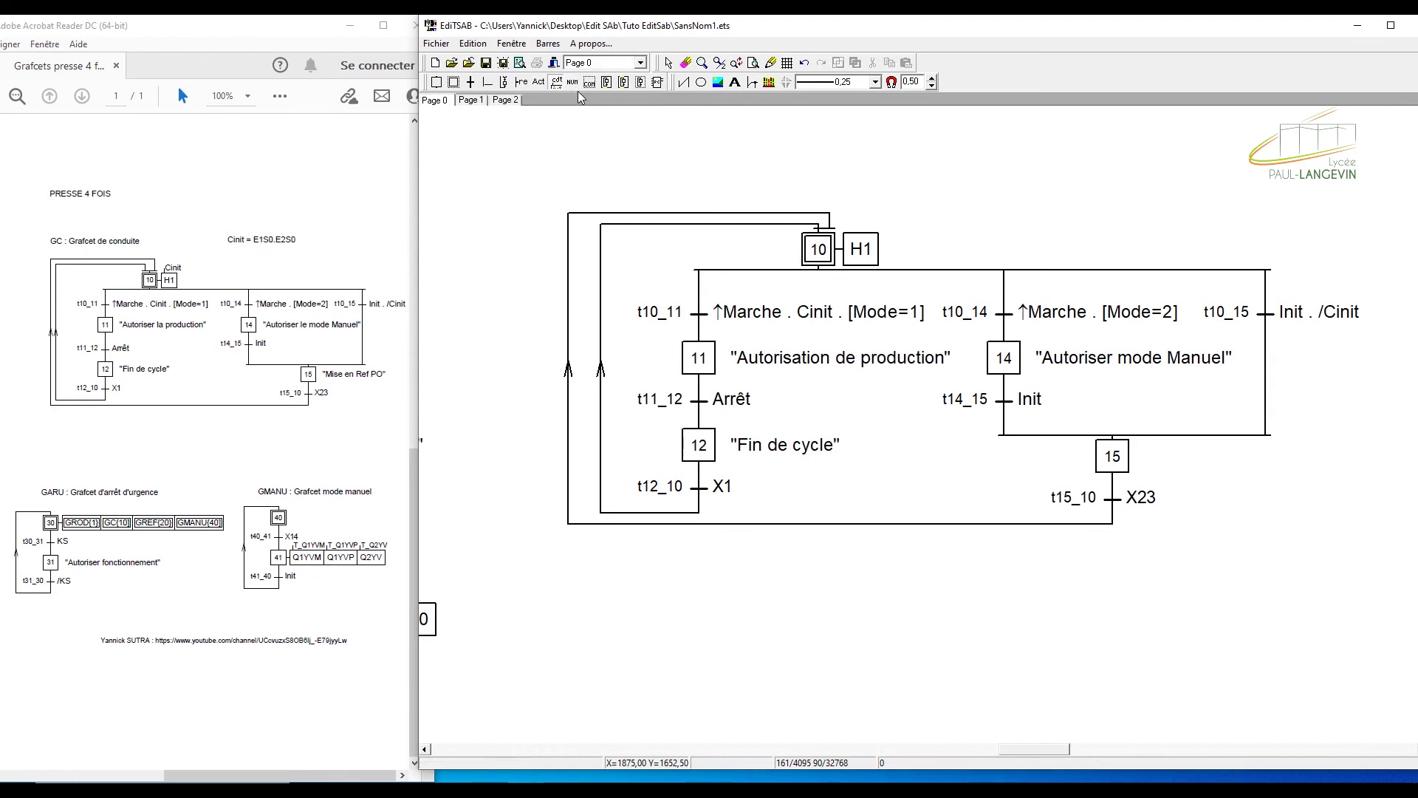
click(562, 83)
click(565, 86)
click(560, 83)
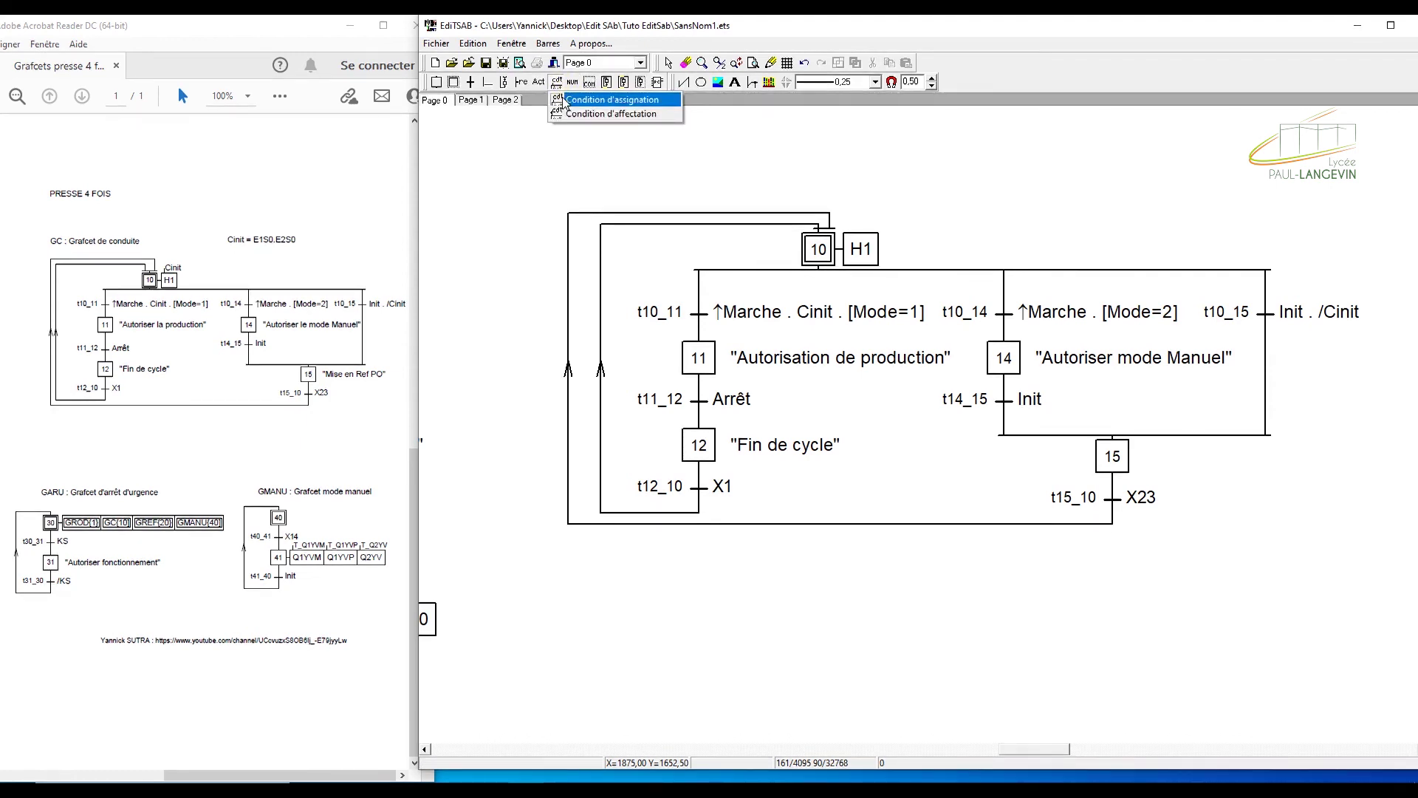
click(562, 102)
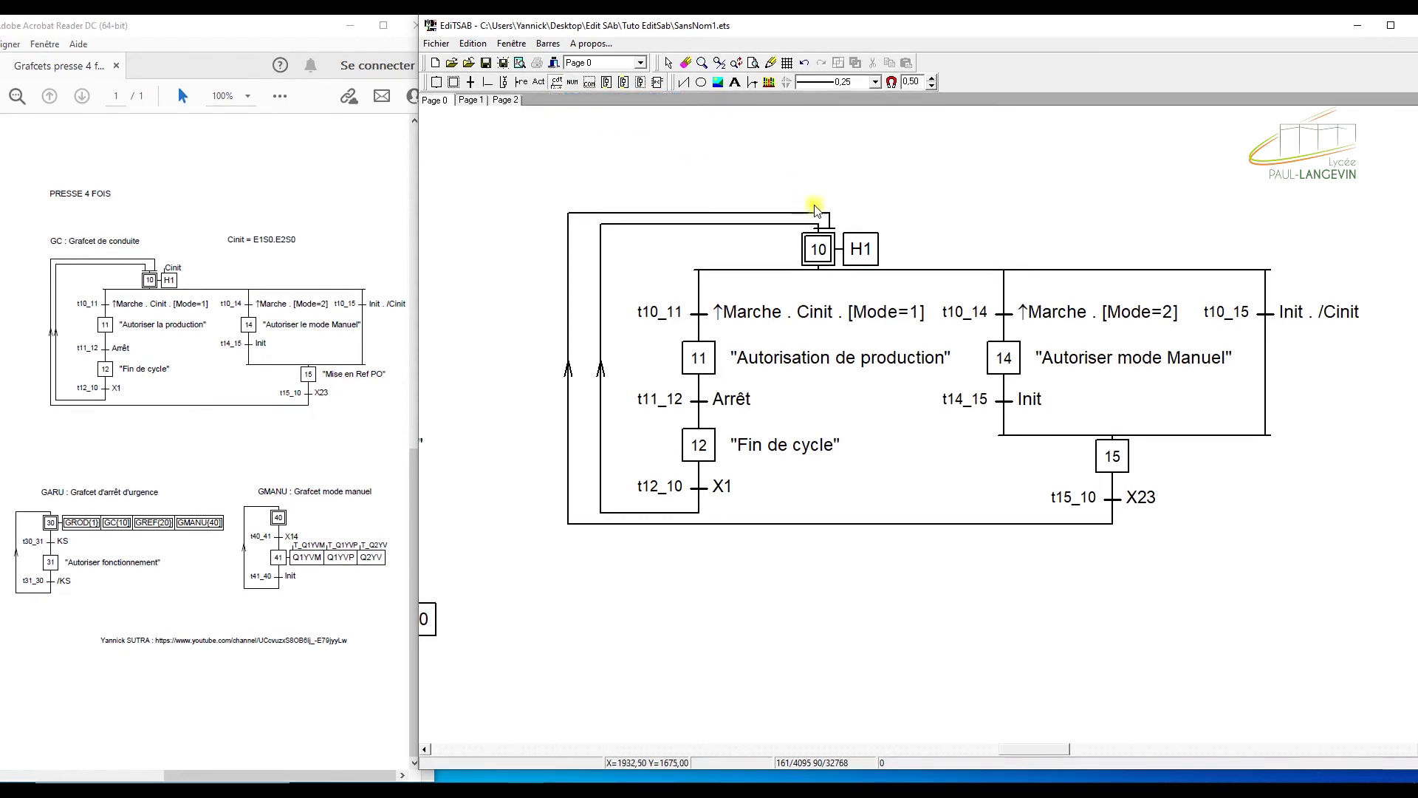
click(864, 249)
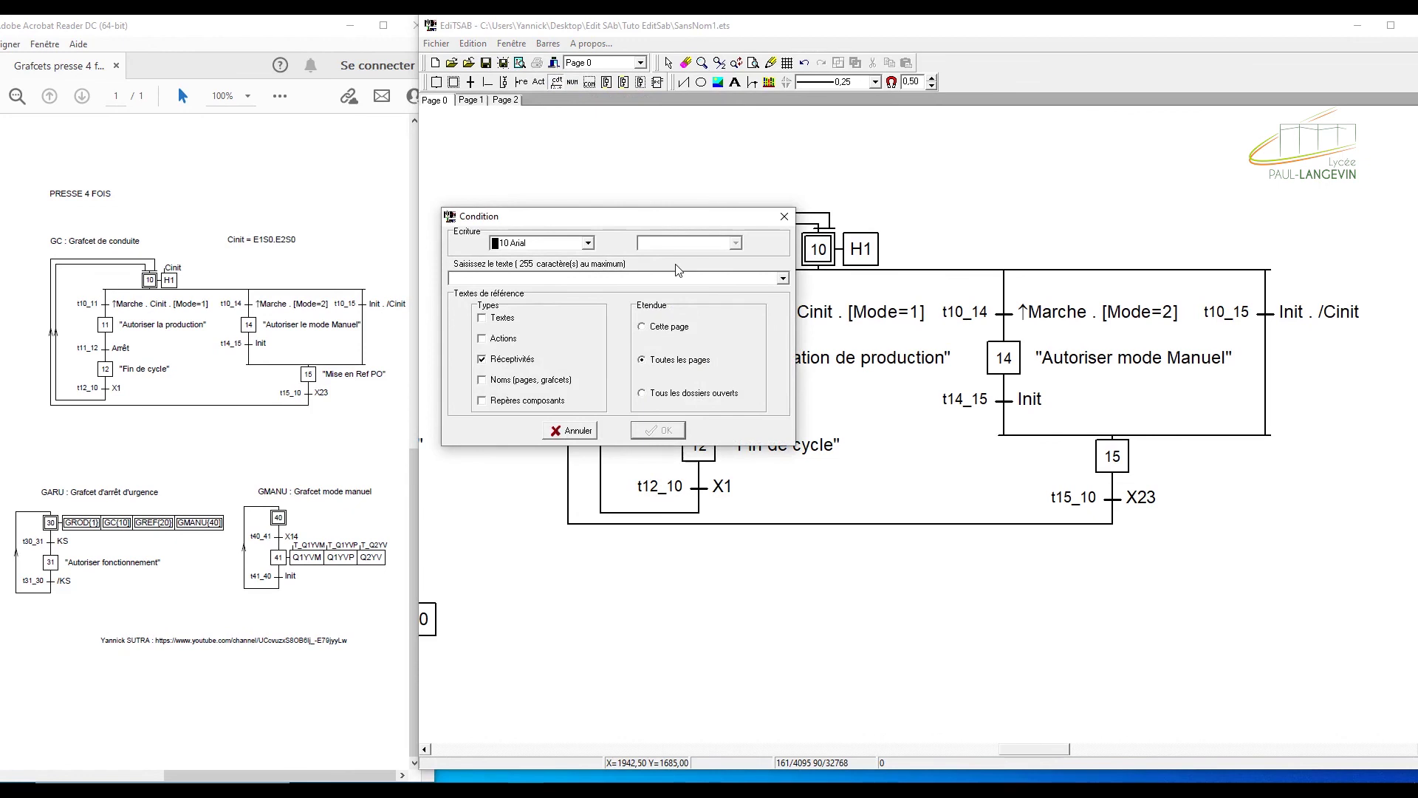
text(Cinit)
click(657, 430)
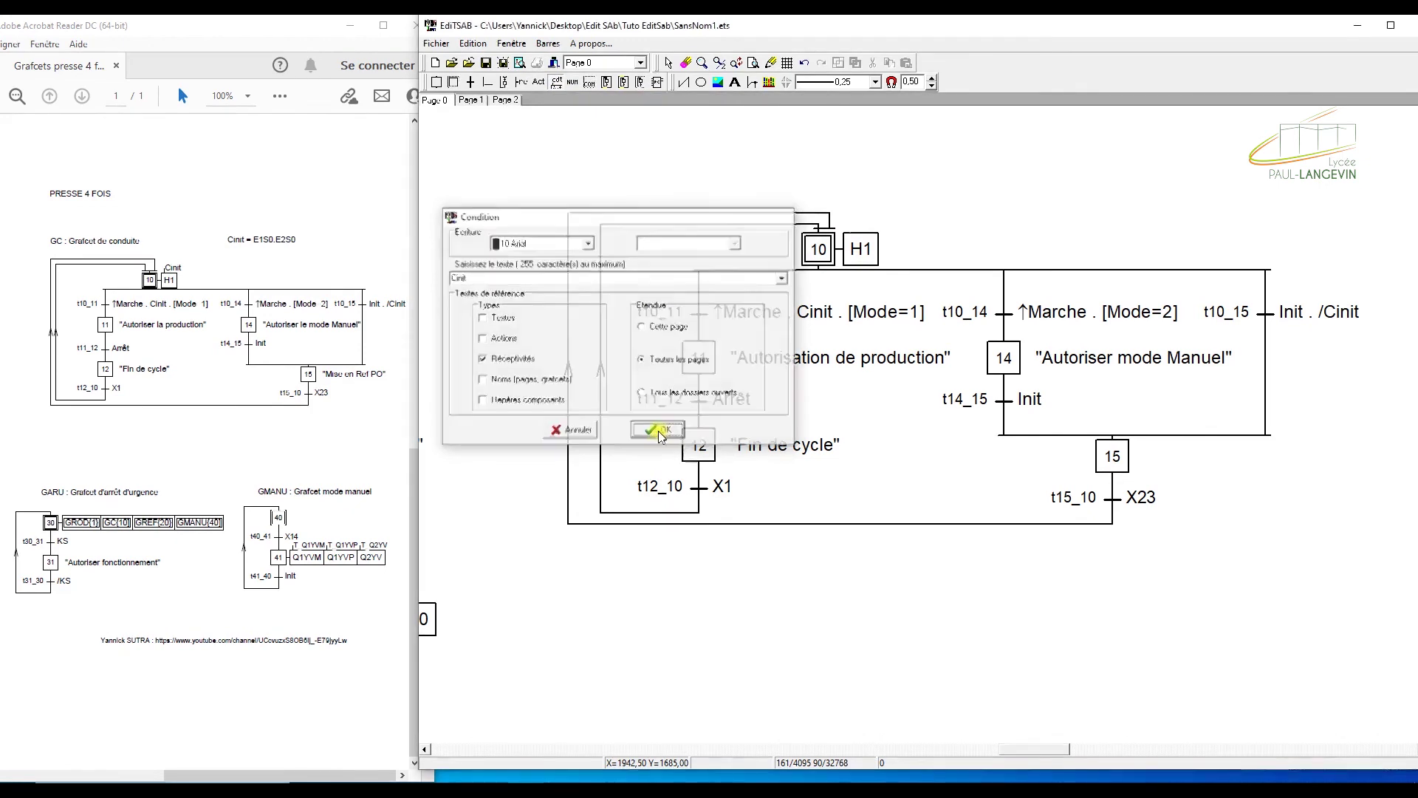
scroll(847, 252, up, 4)
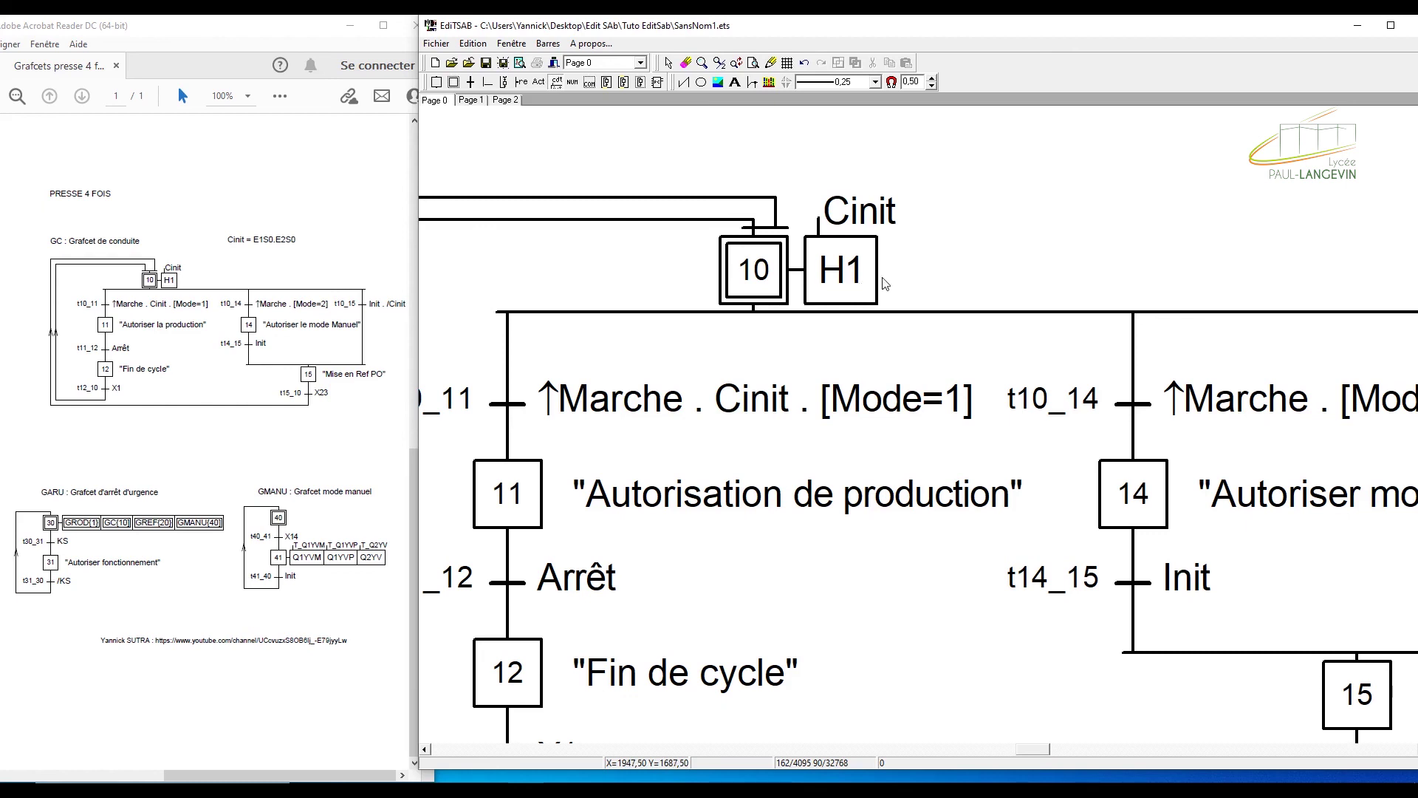
scroll(887, 283, up, 2)
scroll(897, 303, down, 5)
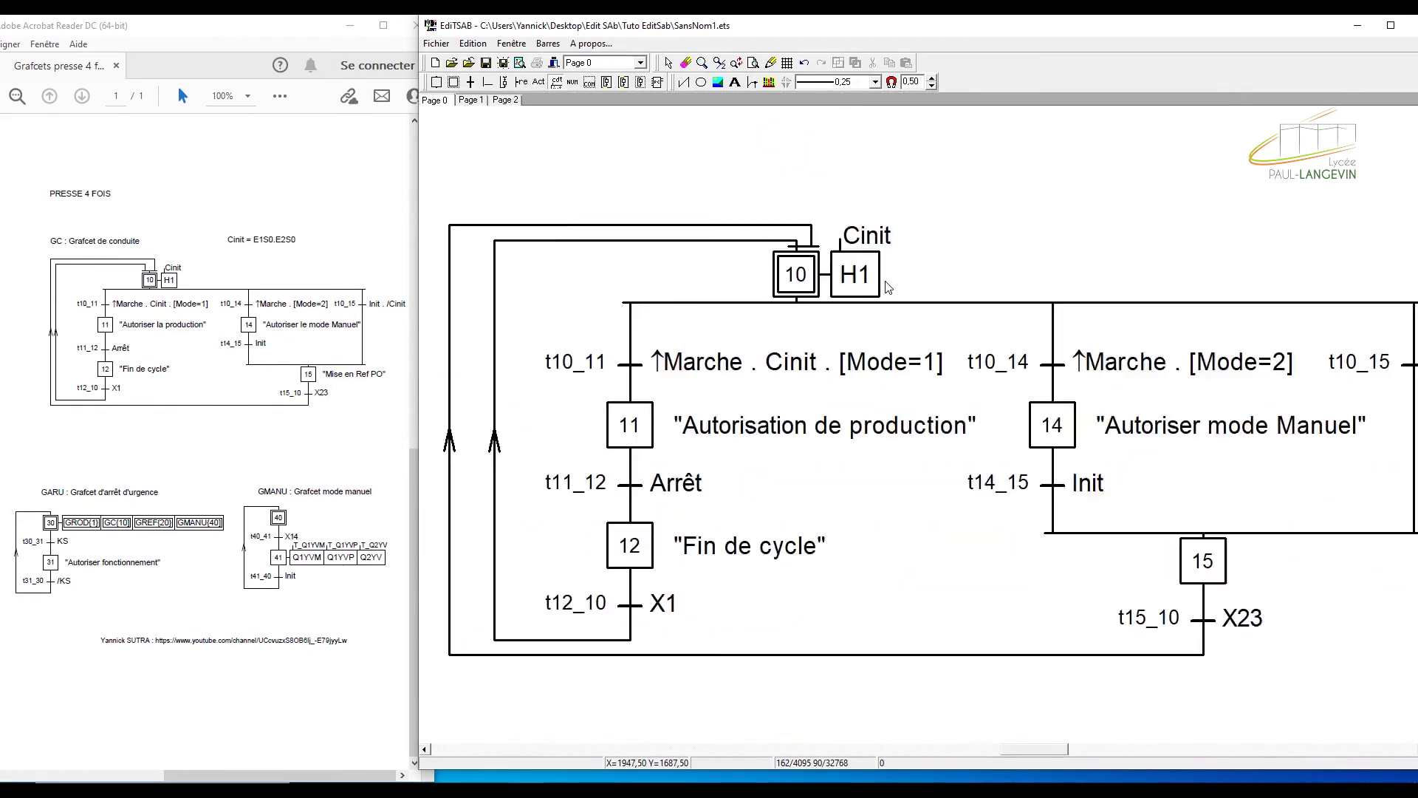